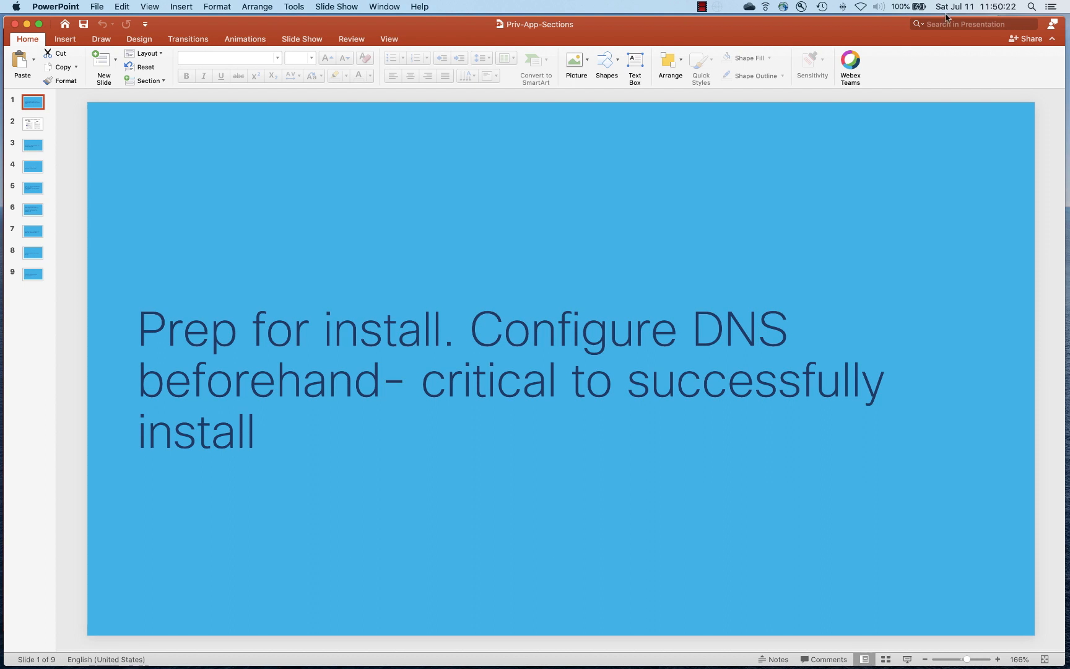
Go to slide 3 of the Priv-App-Sections deck, 'Download the Bootstrap .OVA from software.cisco.com'
left_click(33, 124)
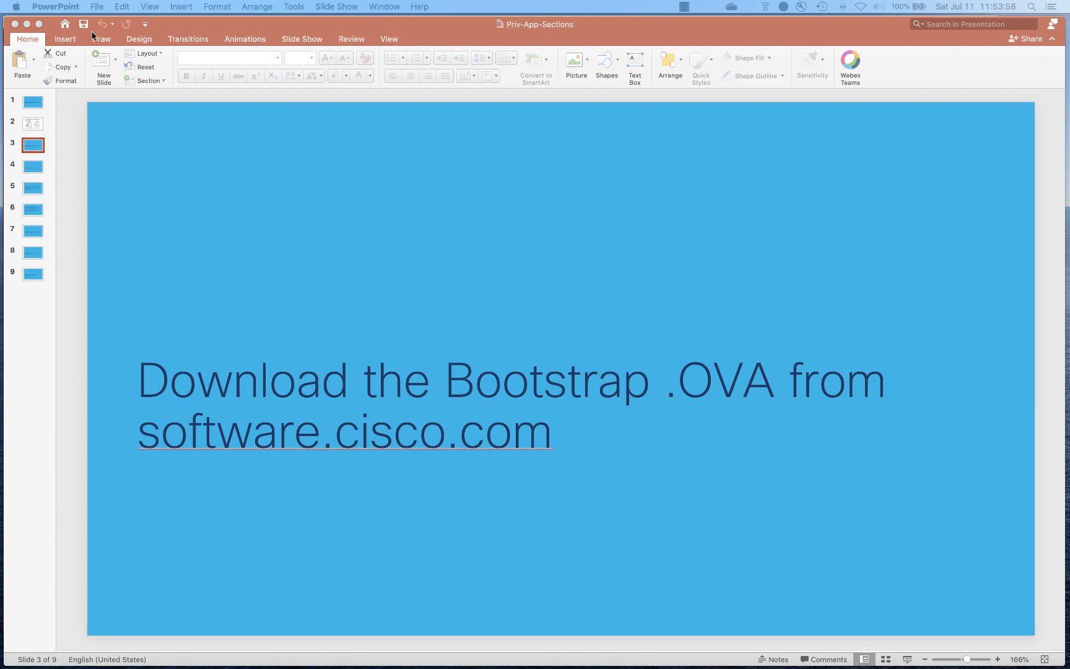
Minimize the PowerPoint deck to show the remote vSphere Deploy OVF Template wizard
left_click(25, 24)
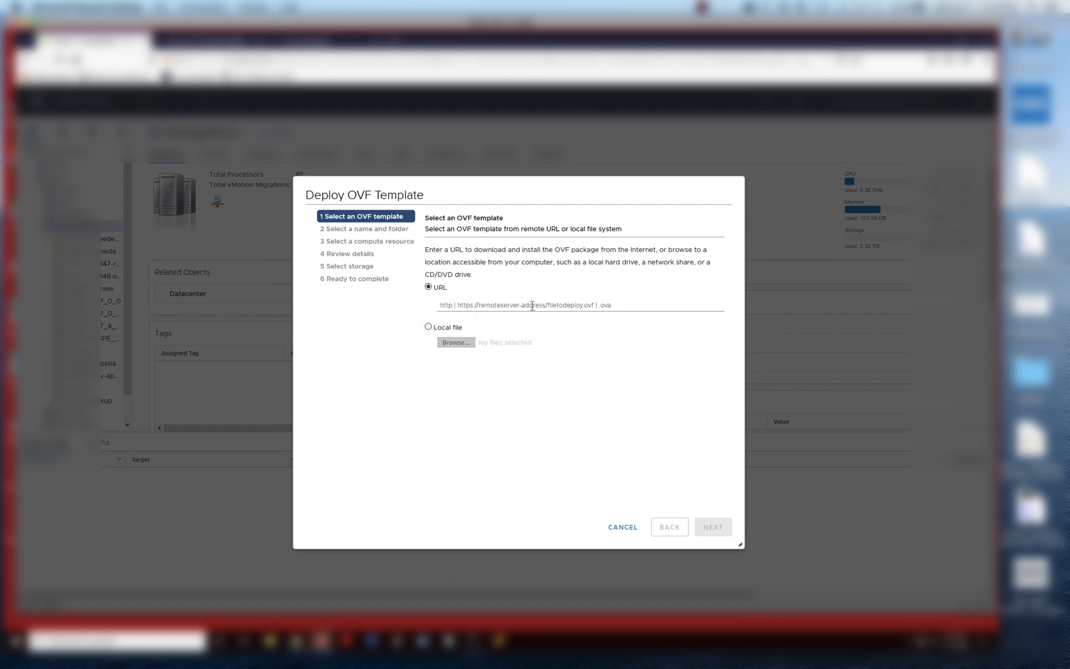
Deploy from the local file intersight-virtual-appliance-1.0.9-148.ova and continue to VM naming
left_click(428, 326)
left_click(447, 342)
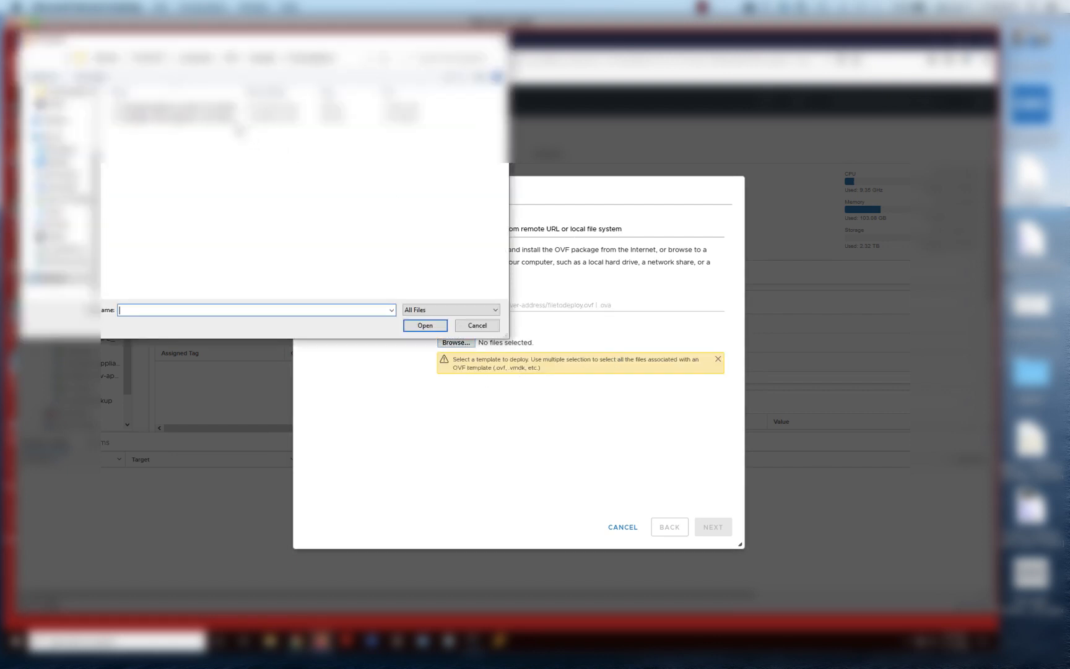
left_click(220, 121)
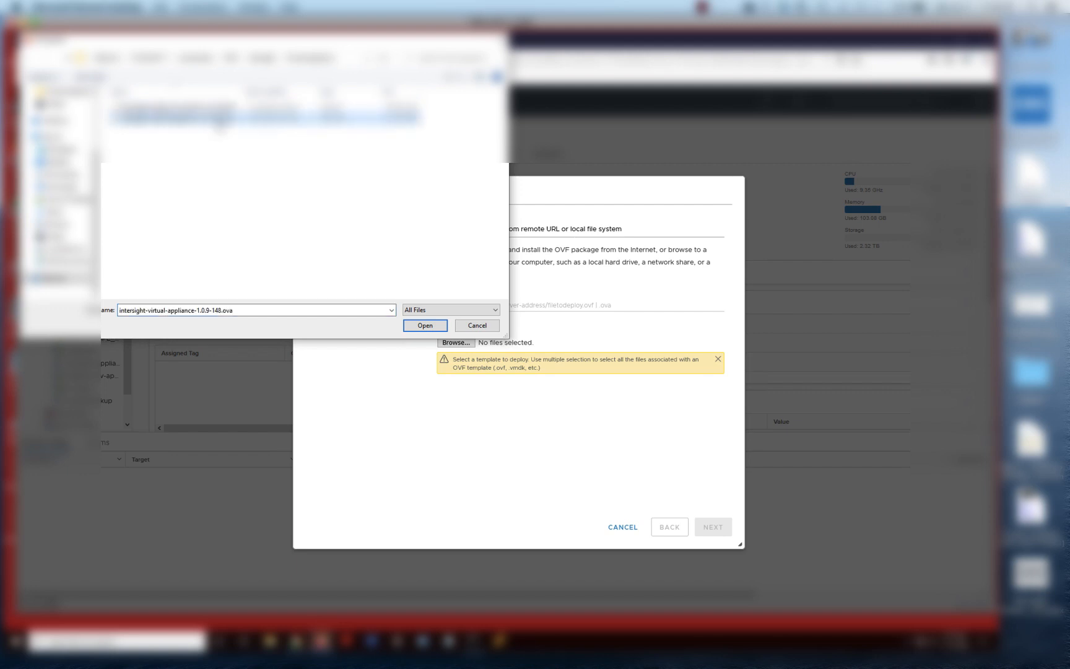
left_click(425, 324)
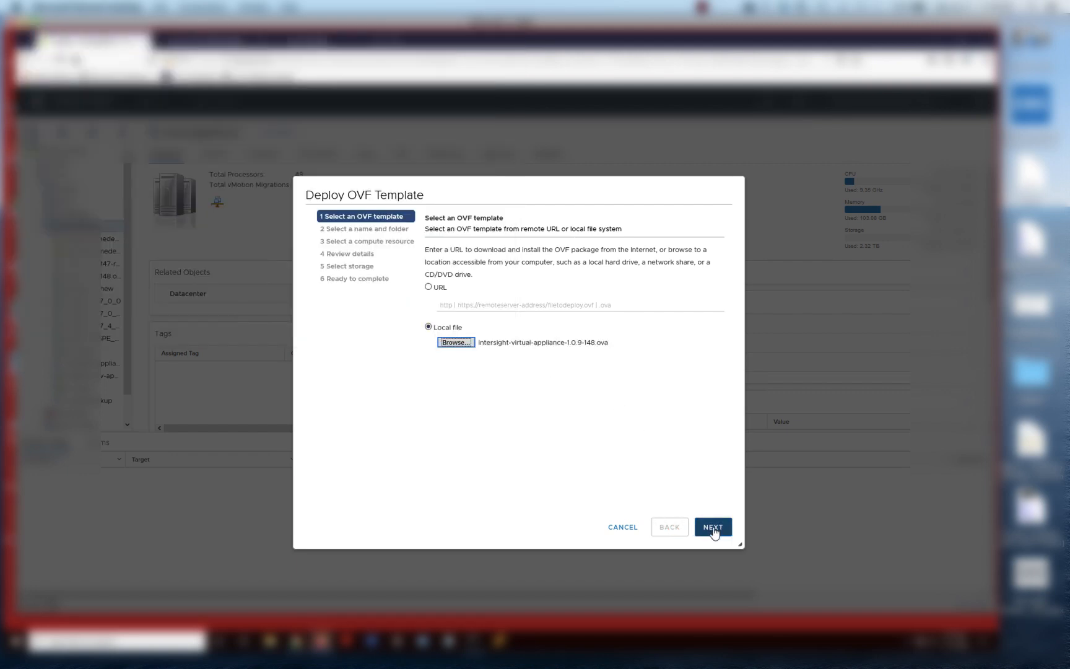
left_click(713, 531)
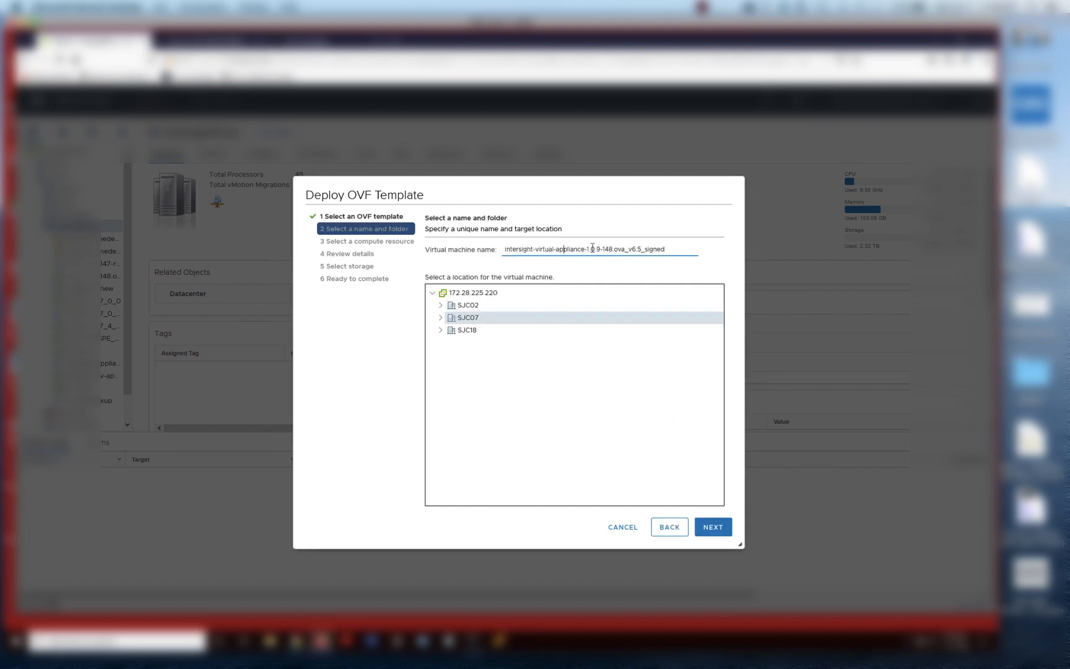
Name the VM mf-cc7-priv-3-1.0.9-148.ova_v6.5_signed to avoid a duplicate, and continue
left_click_drag(584, 249, 494, 247)
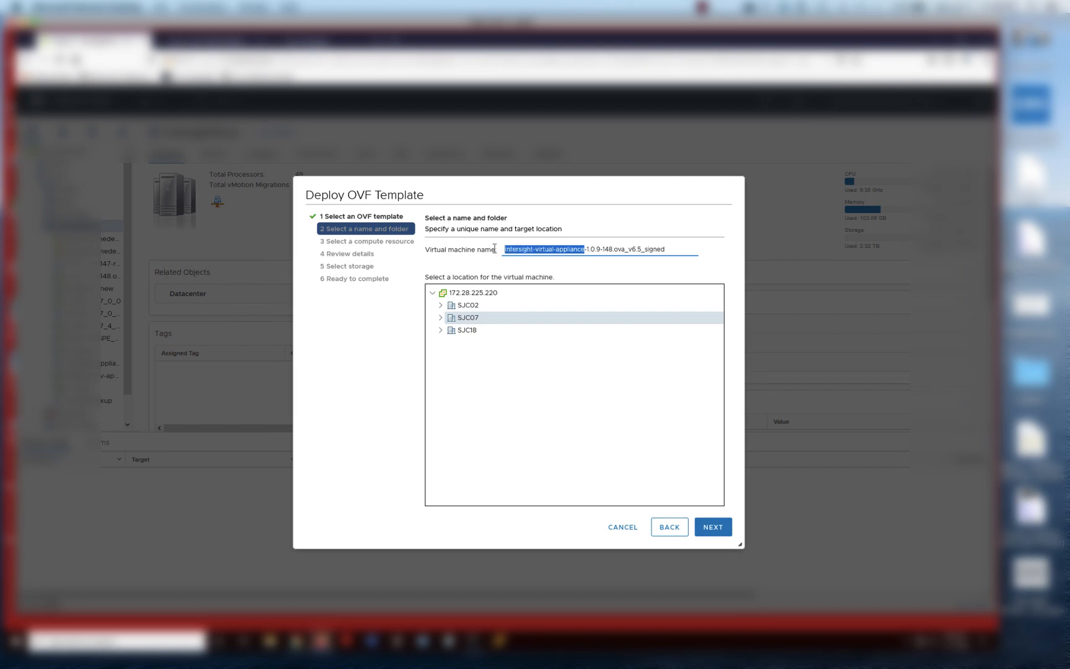
type("mf")
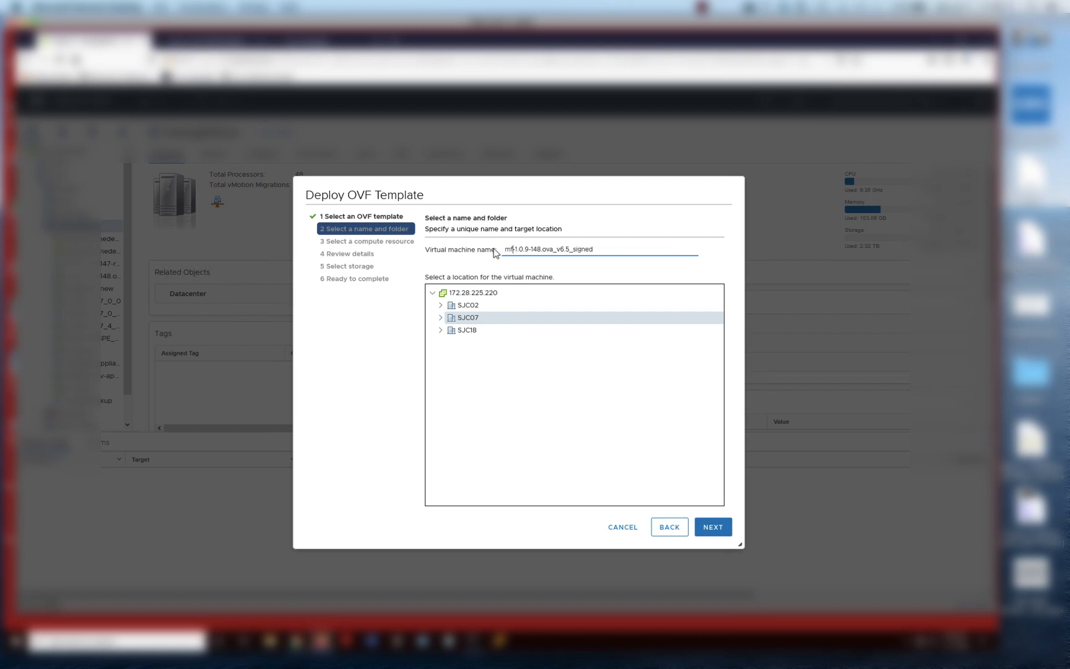
type("-cc7-priv-2")
left_click(715, 527)
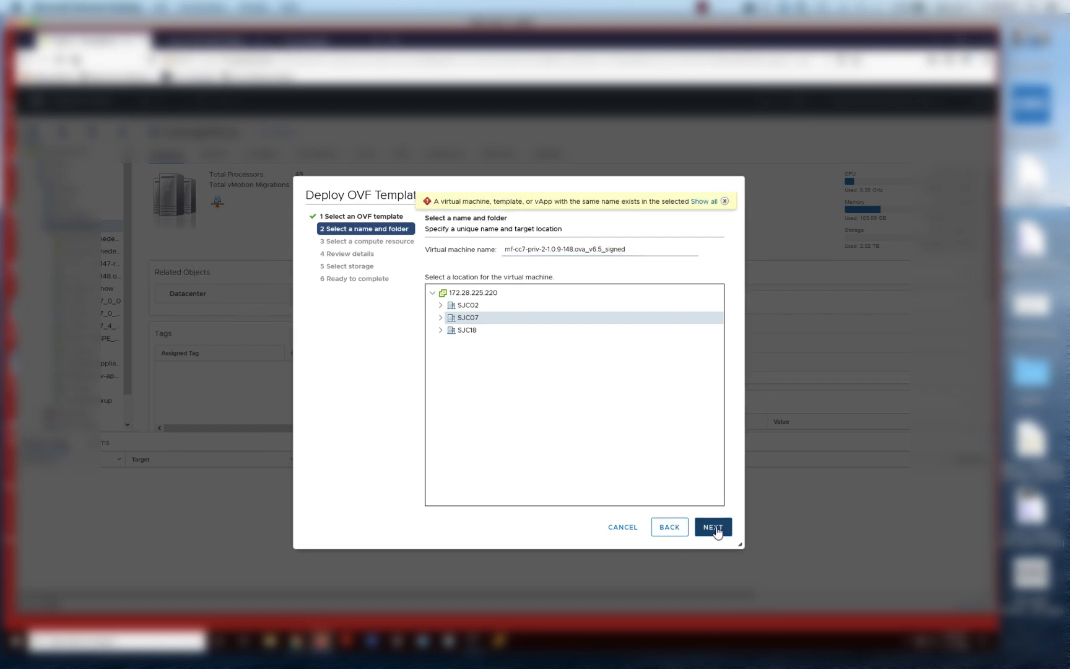
left_click(549, 248)
key("BackSpace")
type("3")
left_click(711, 528)
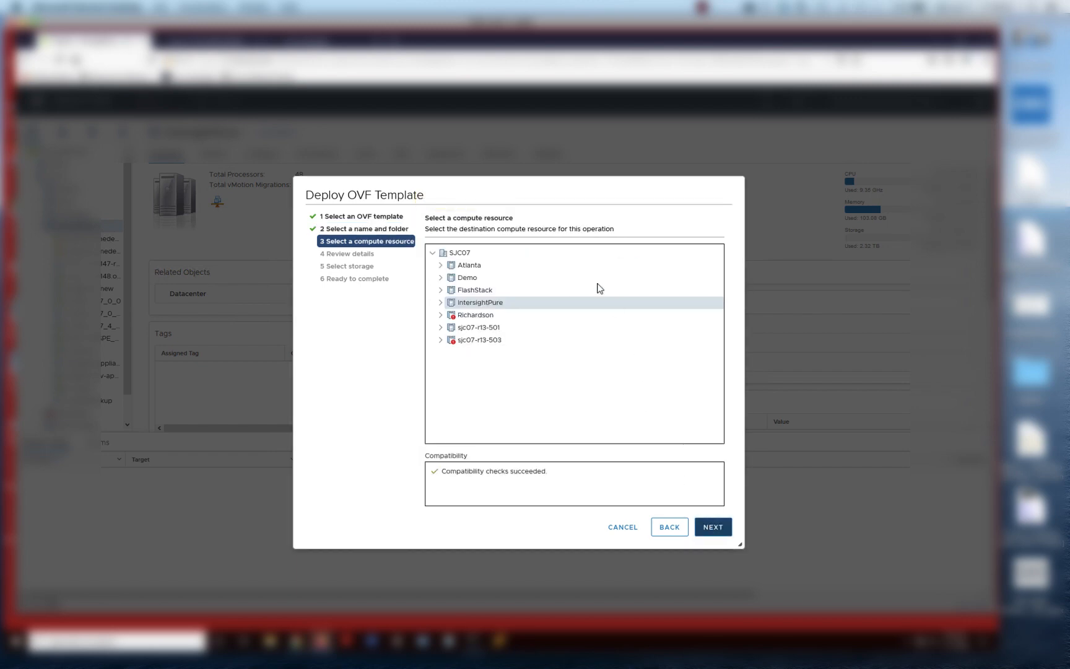
Accept the compute resource and template details to reach the Configuration step, with Small selected
left_click(713, 527)
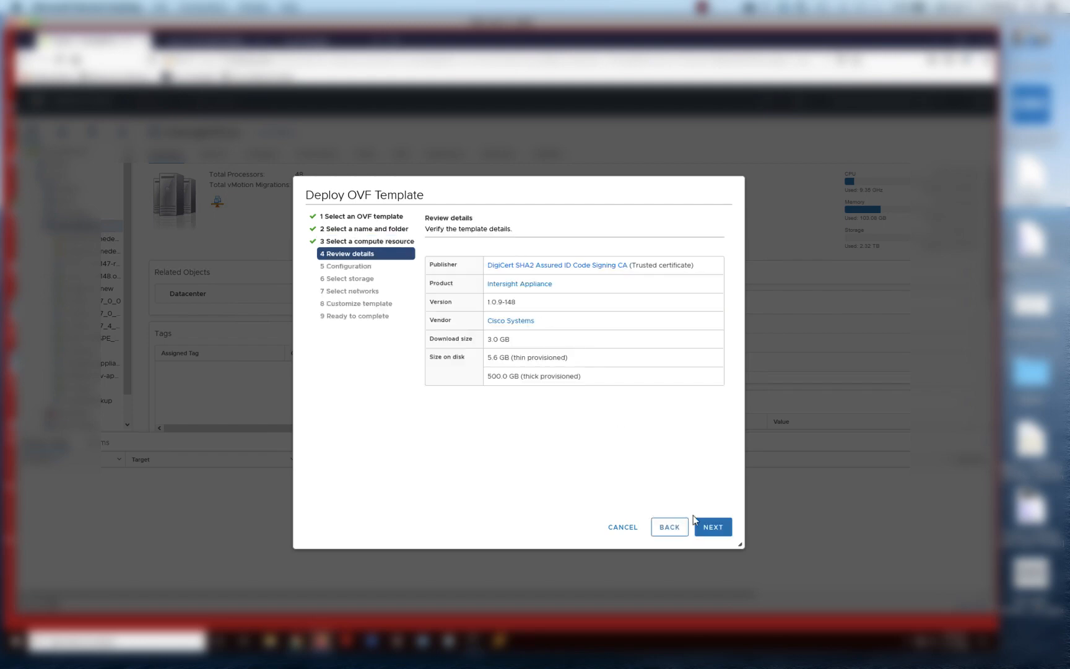
left_click(718, 523)
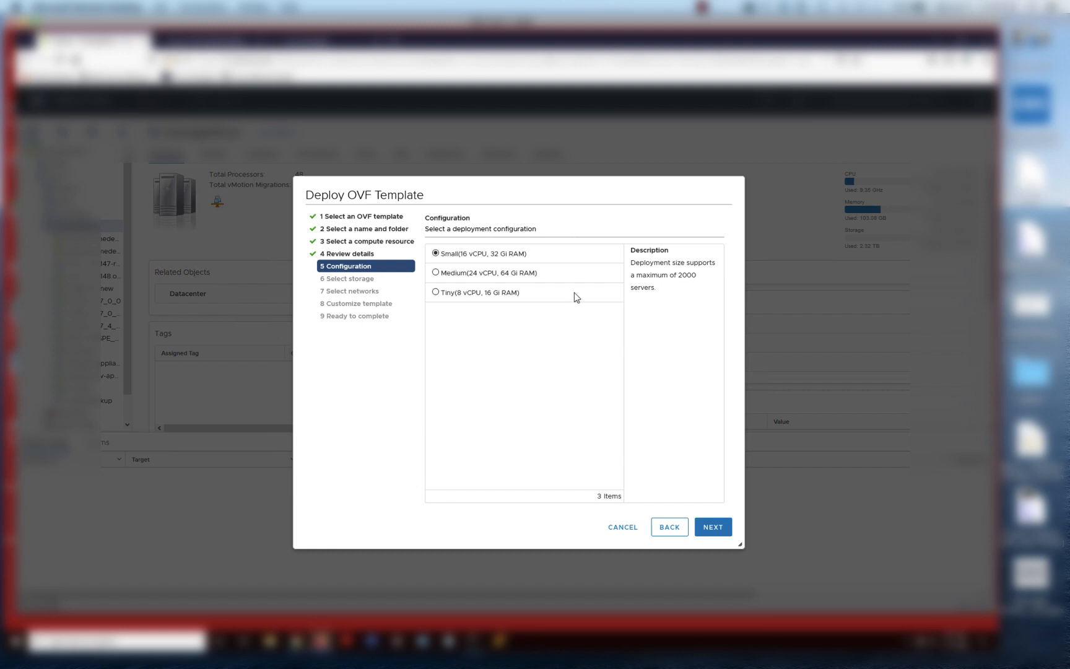
Keep the Small deployment size after trying Medium and Tiny, and store the VM on VMworld2019
left_click(435, 272)
left_click(436, 293)
left_click(440, 253)
left_click(718, 533)
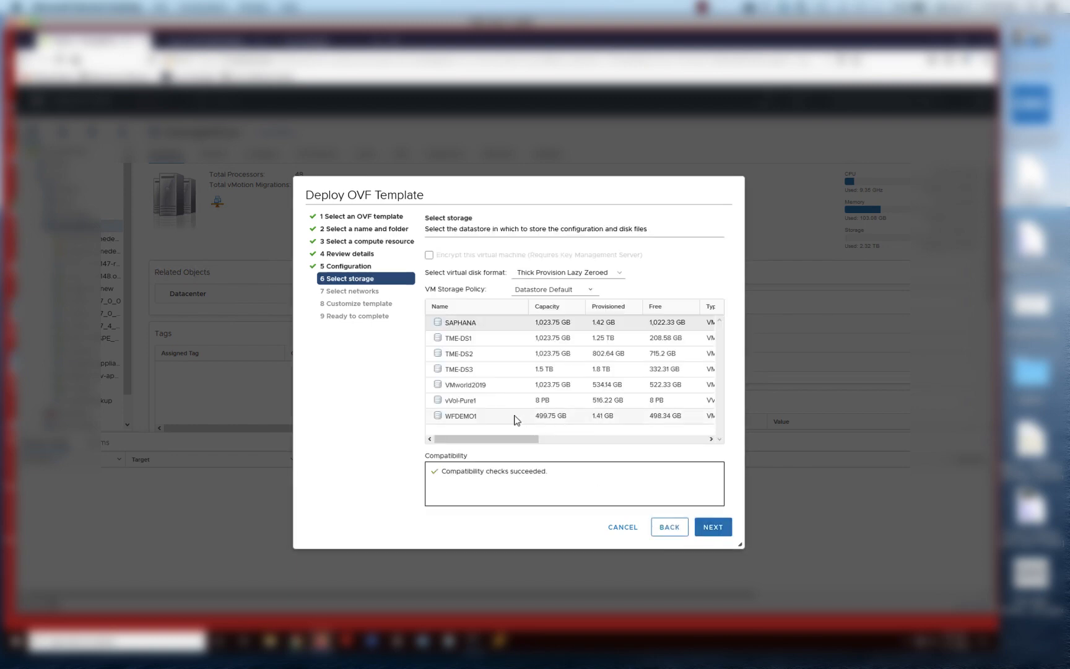
left_click(480, 390)
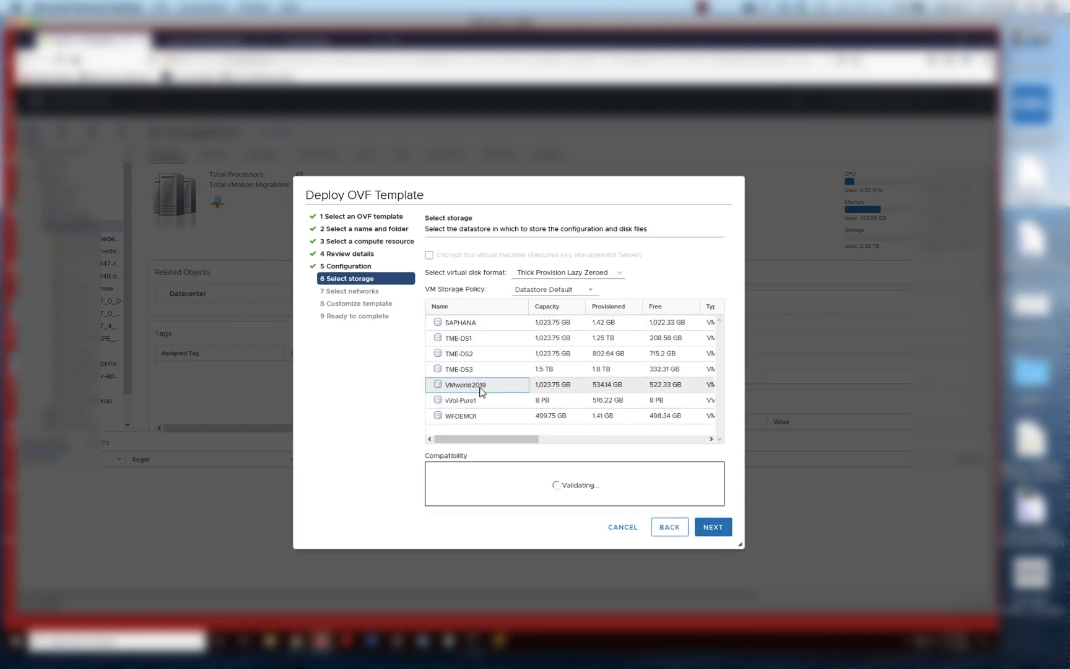
left_click(714, 531)
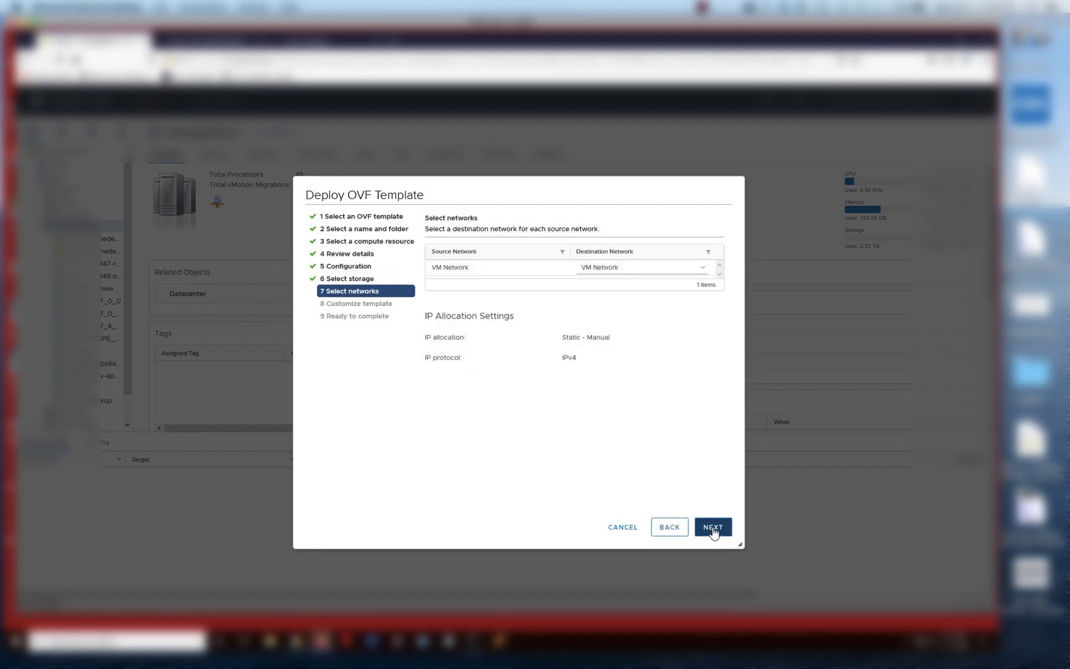
Enter IP 172.20.10.10, mask 255.255.255, gateway 172.2200, domain tmedemo.lab.com, DNS 172..102.2.1.1
left_click(712, 528)
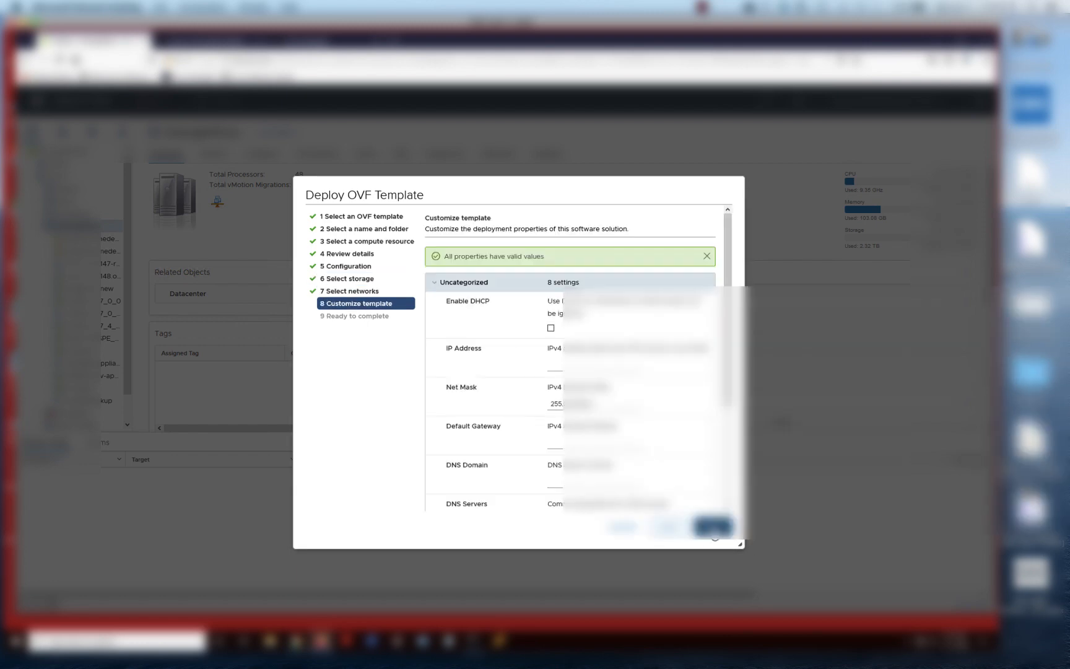
left_click(550, 364)
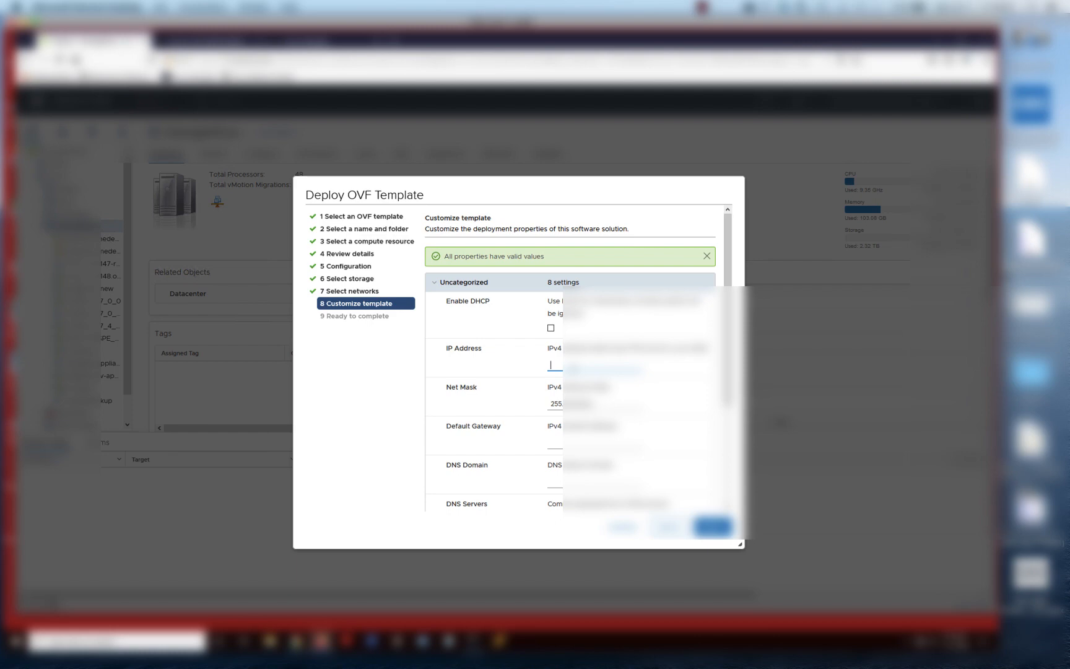
type("172.20.10.10")
left_click(602, 403)
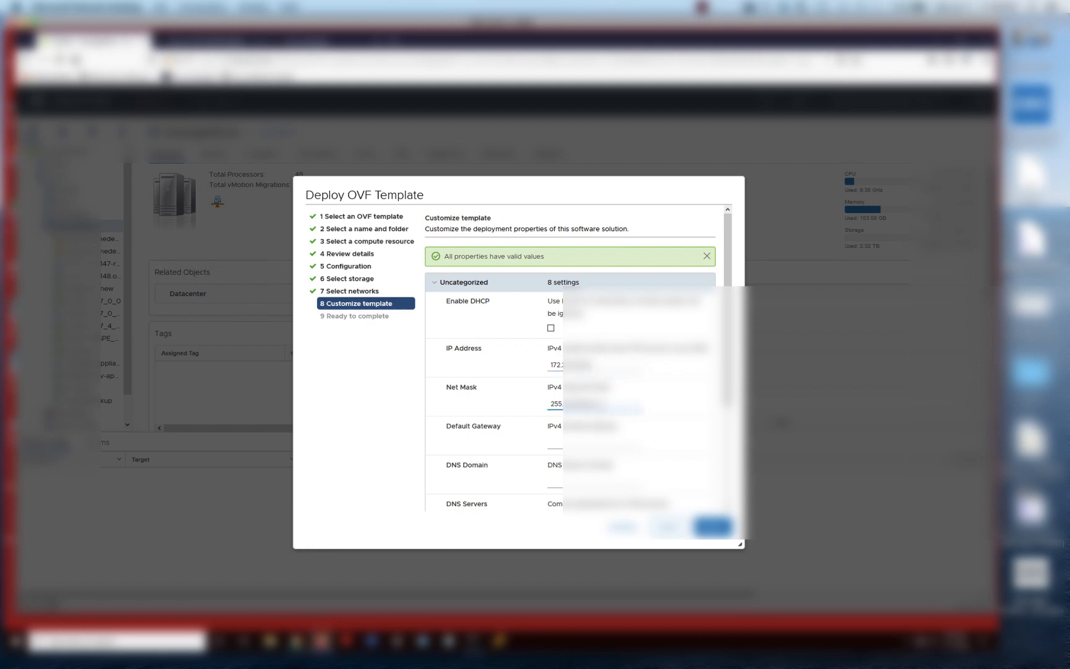
type("255.255.255")
left_click(584, 441)
type("172.")
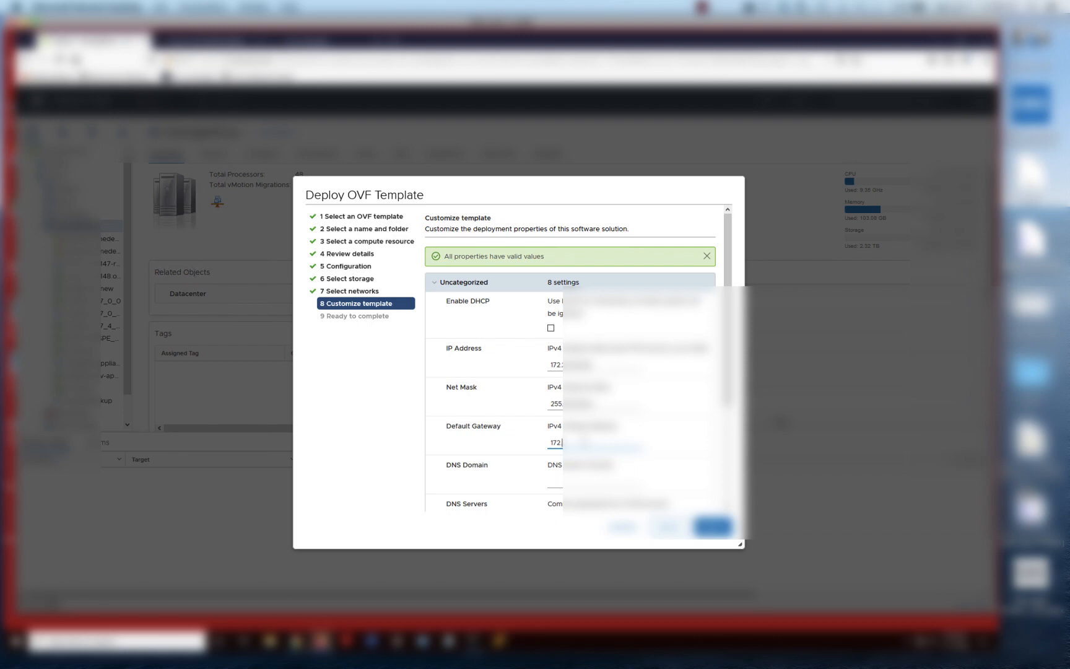
type("2")
type("200")
key("Tab")
type("tmedemo.lab.com")
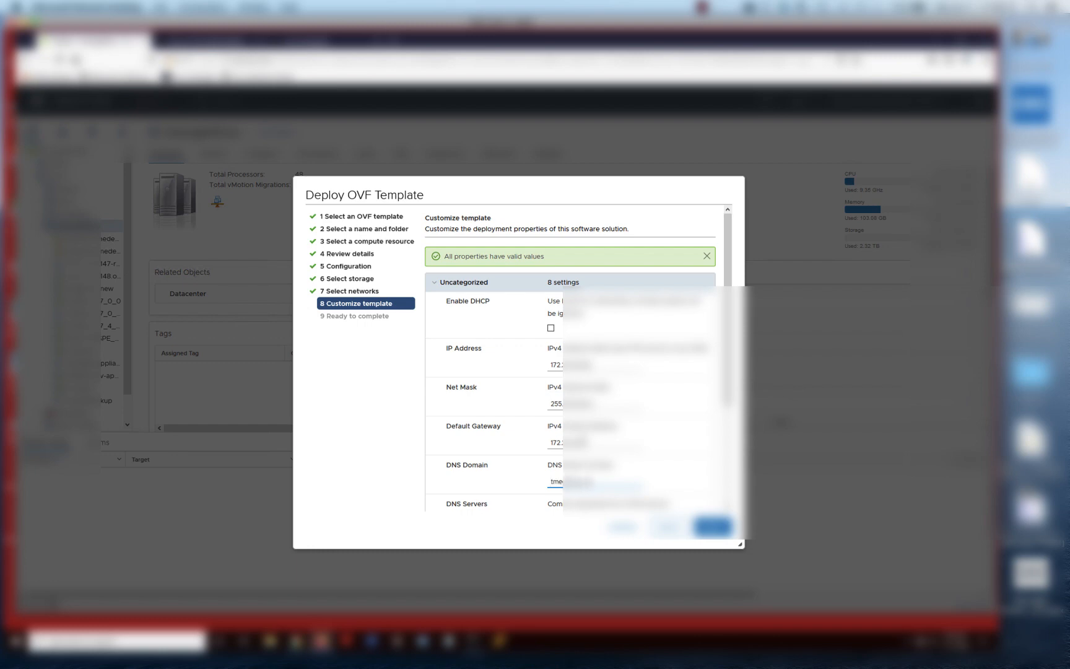
key("Tab")
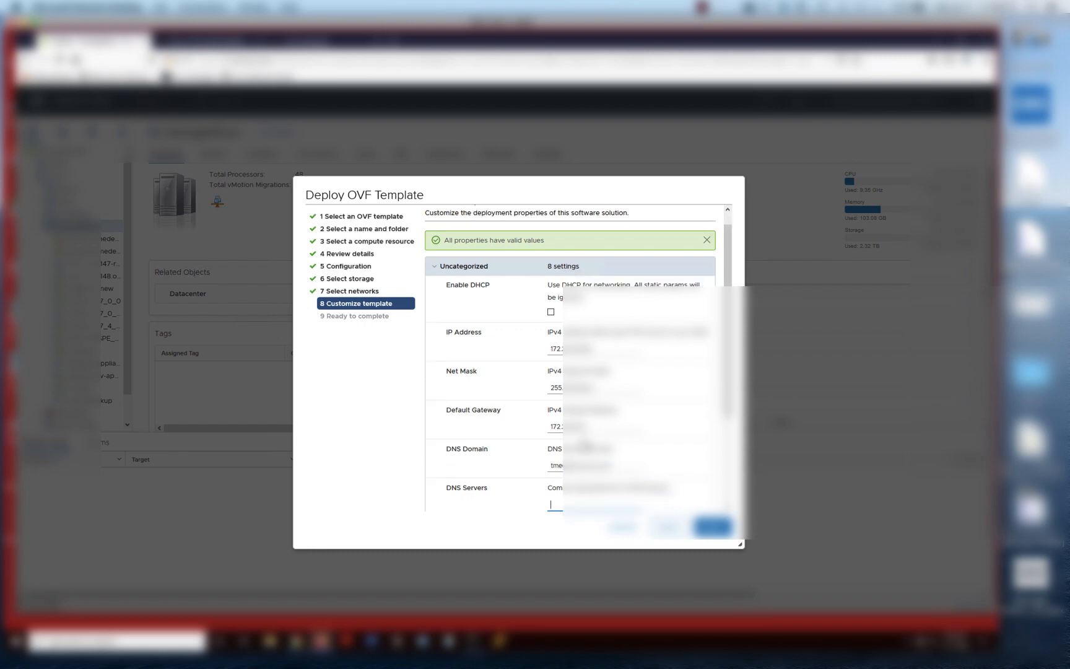
type("172..102.")
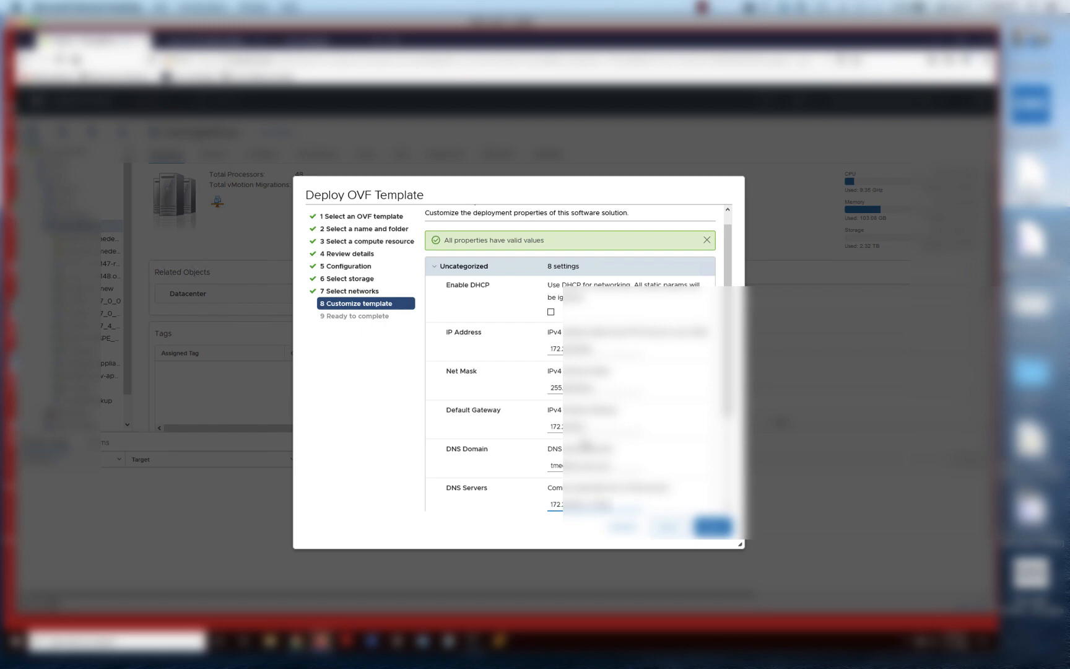
type("2.1.1")
Enter and confirm the administrator password and set NTP server nyp.lss.emc.com
key("Tab")
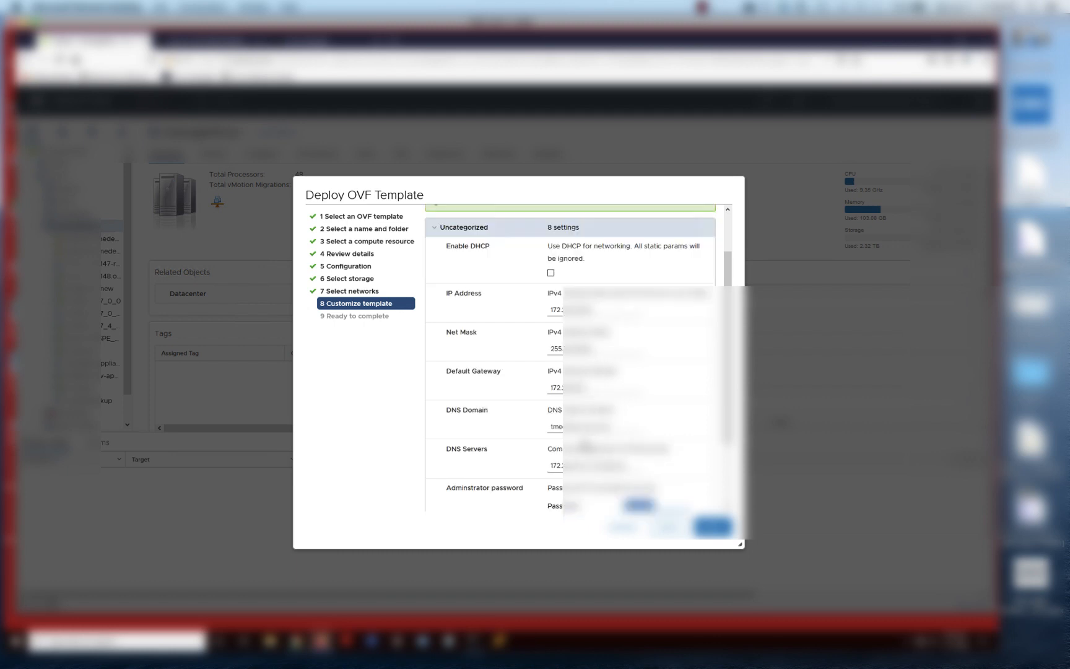
type("••••")
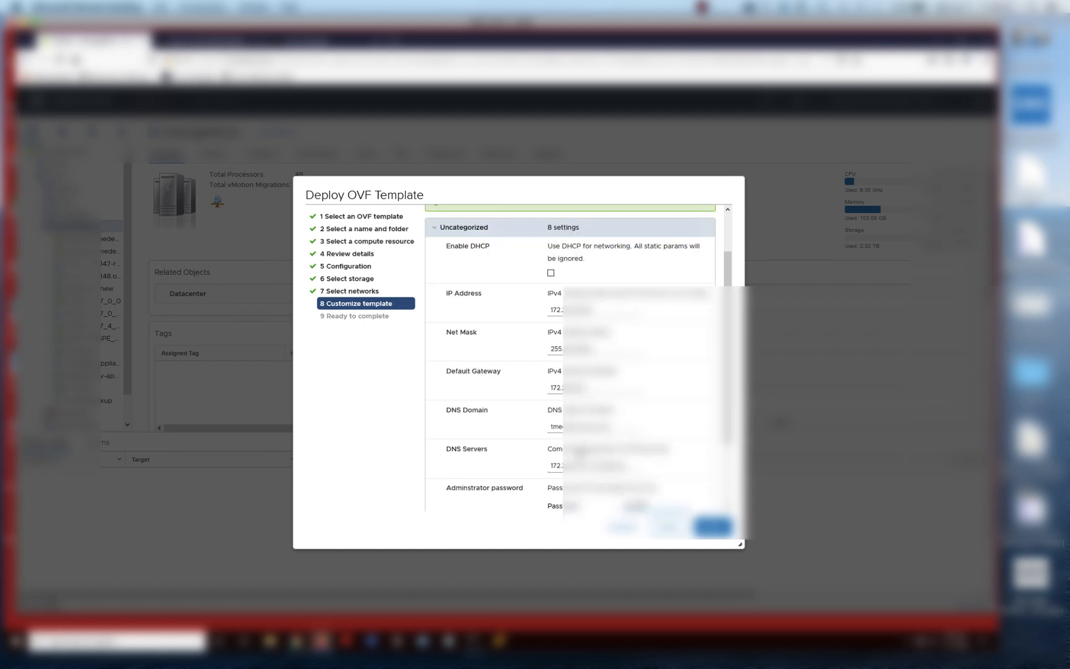
key("Tab")
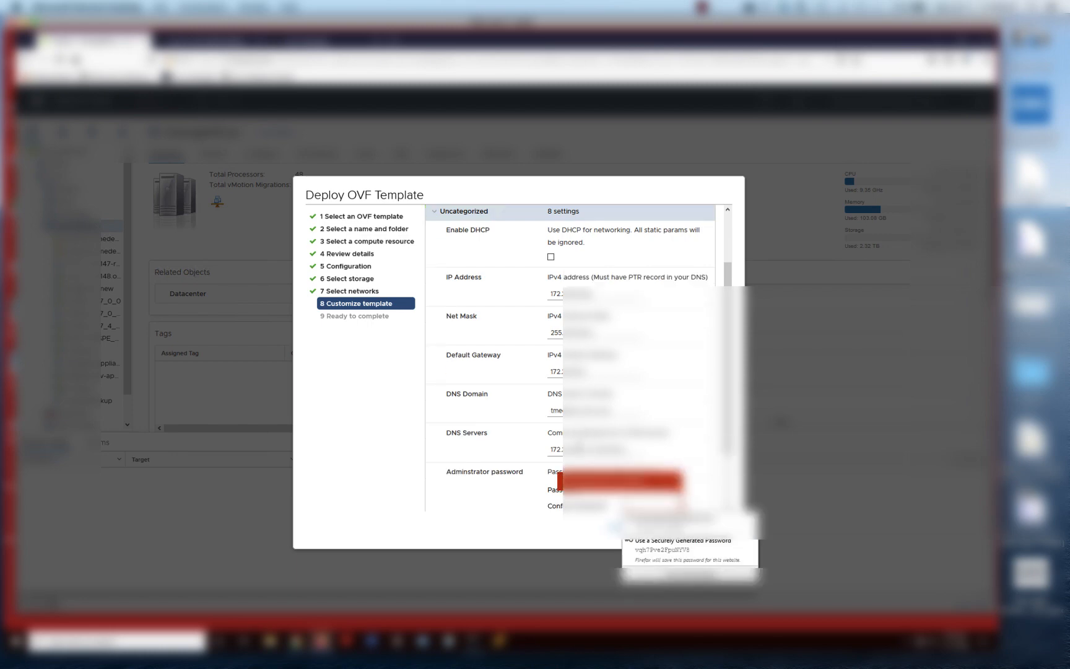
type("••••")
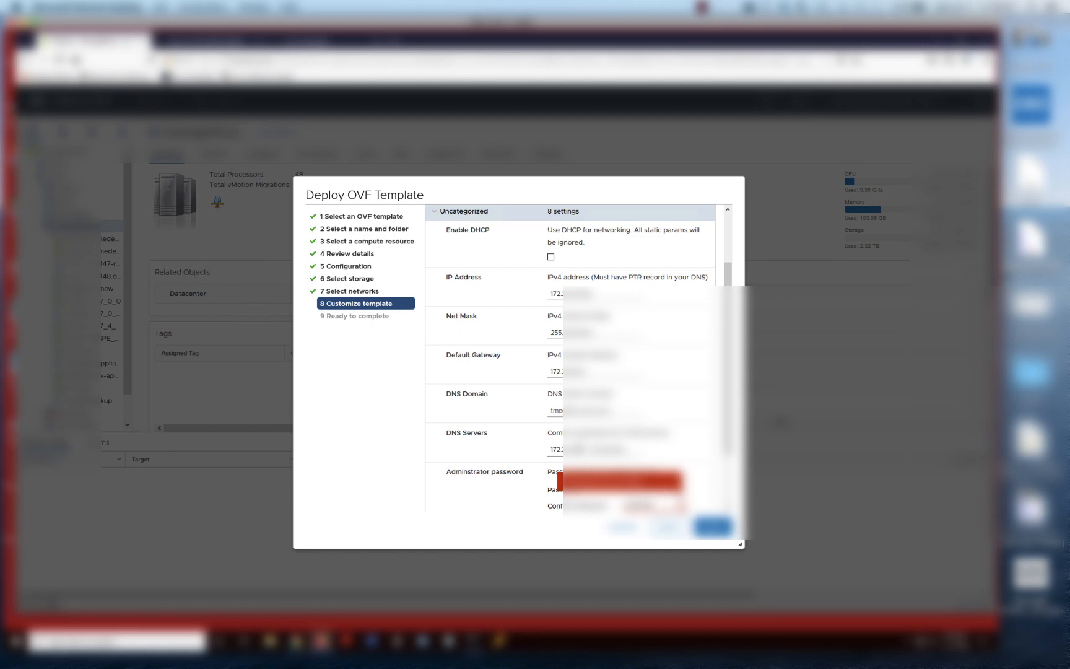
type("•")
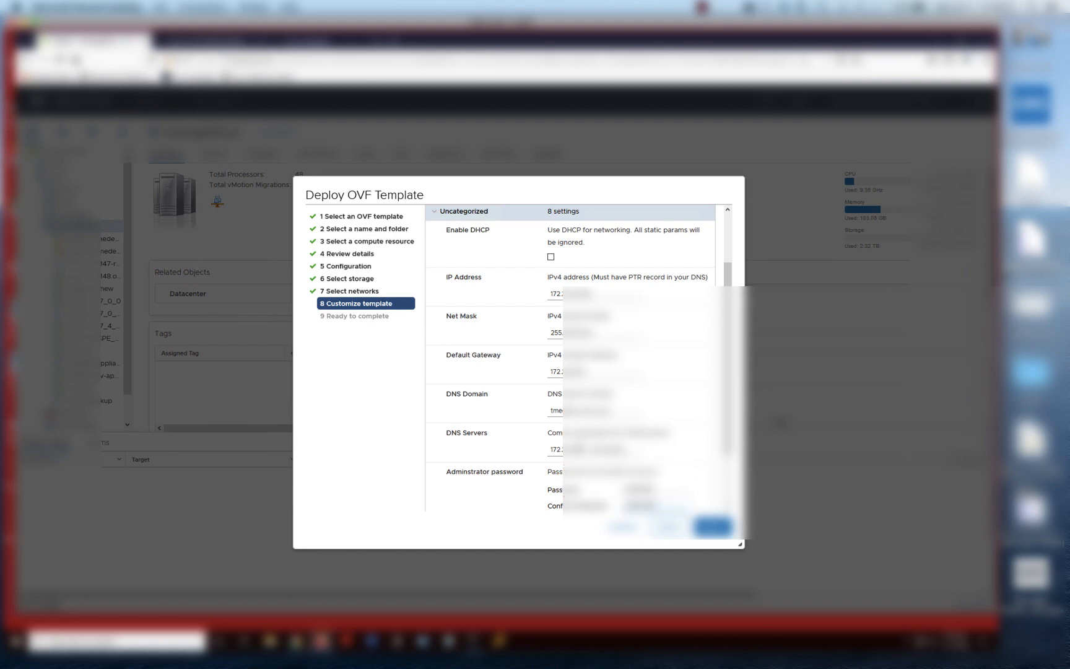
key("Tab")
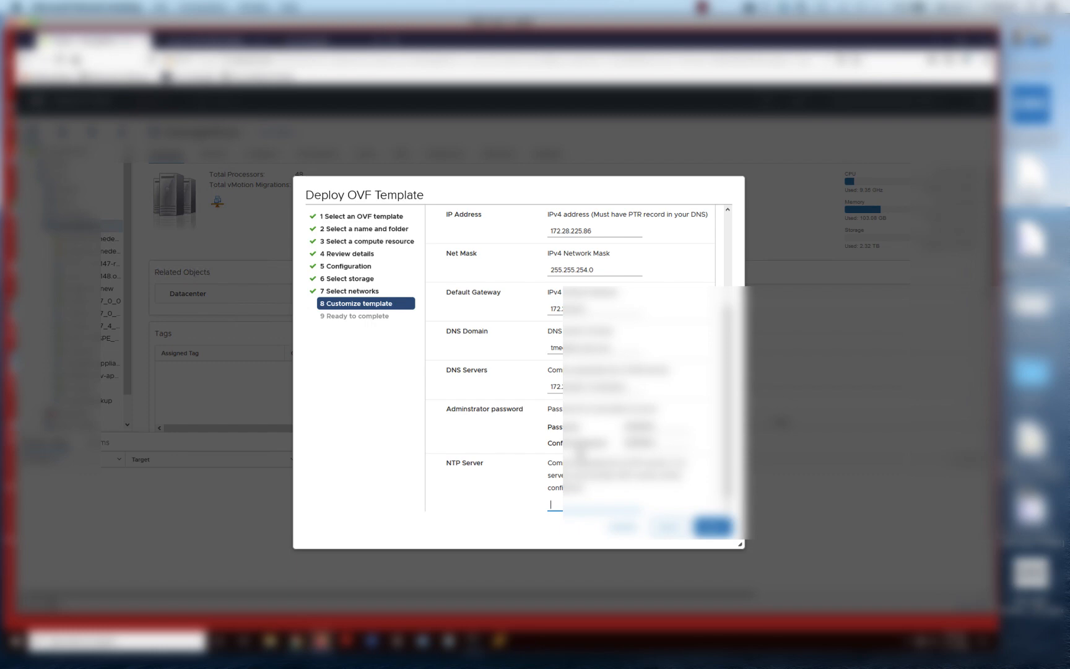
type("nyp.lss.emc.com")
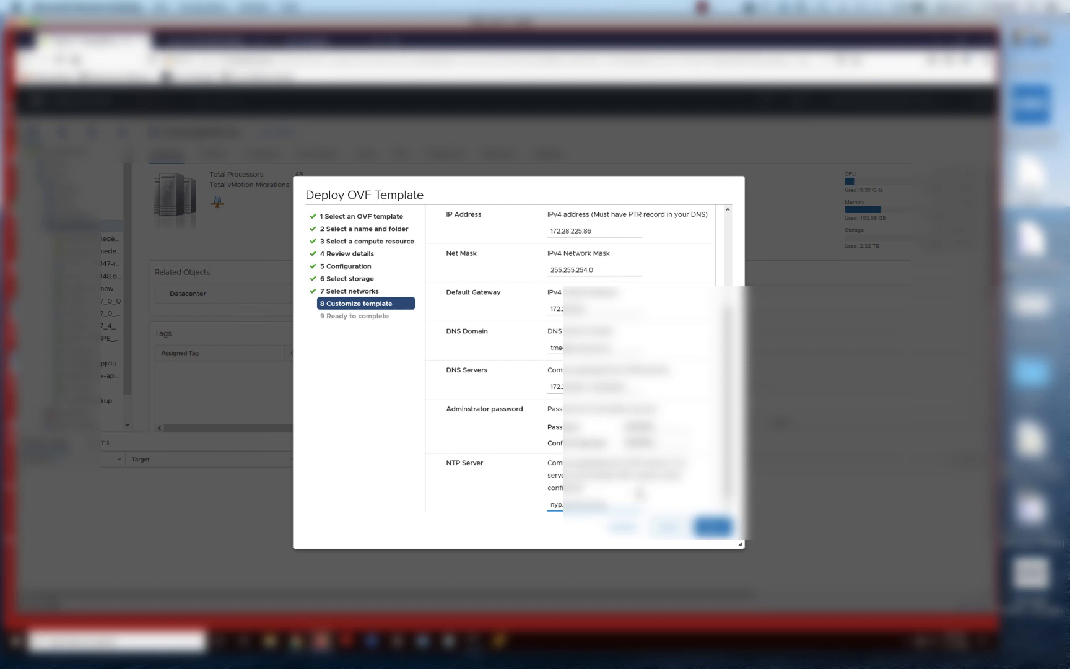
Cancel the Deploy OVF Template wizard, returning to the IntersightPure cluster summary
scroll(689, 443, "up", 1)
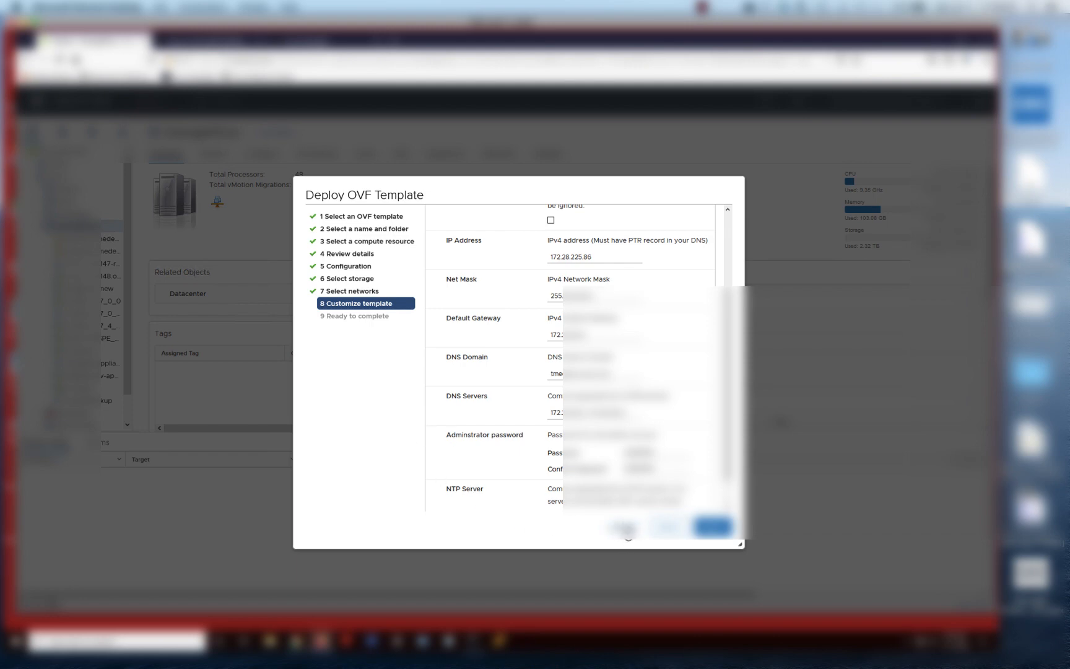
left_click(626, 527)
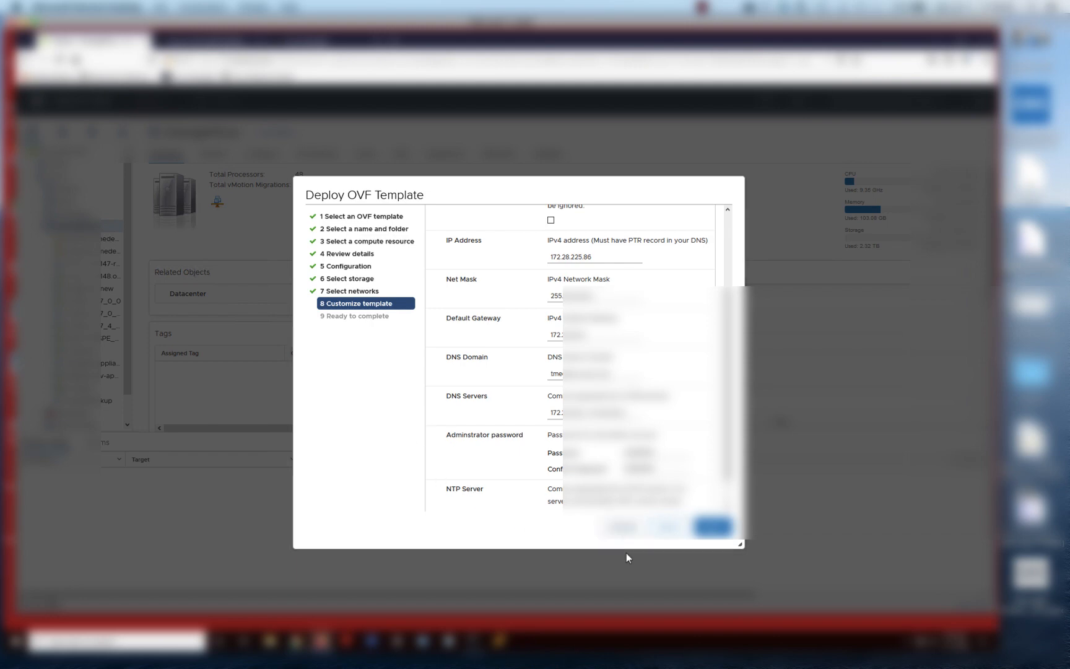
scroll(85, 384, "down", 1)
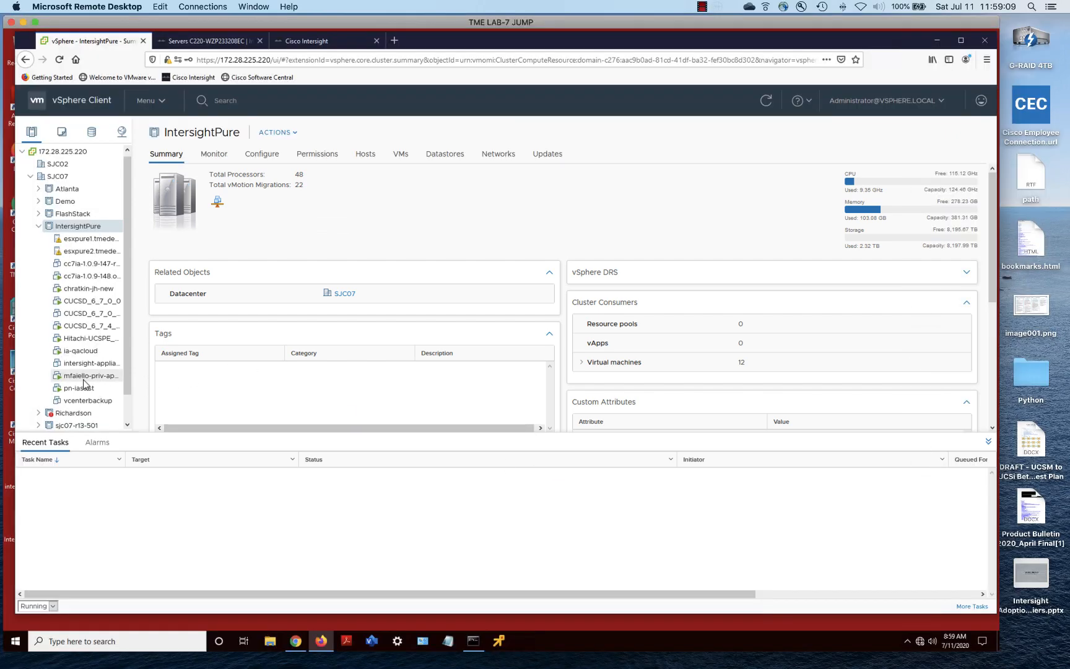
Show the mf-cc7-priv-2 appliance VM summary, then stop the screen recording
left_click(89, 335)
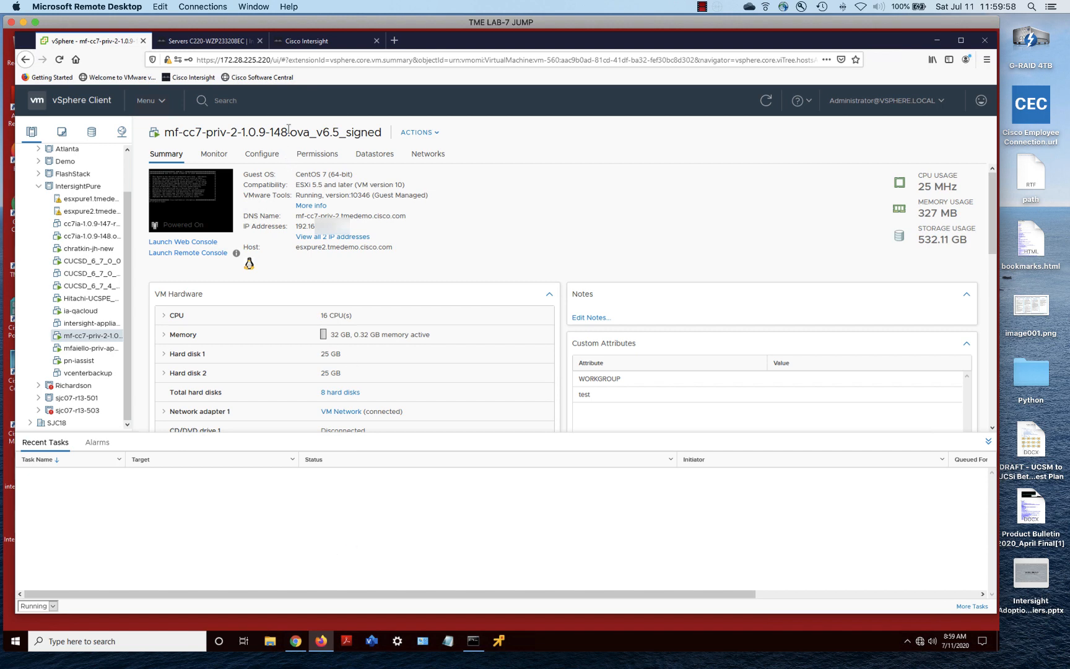
left_click(707, 8)
left_click(737, 21)
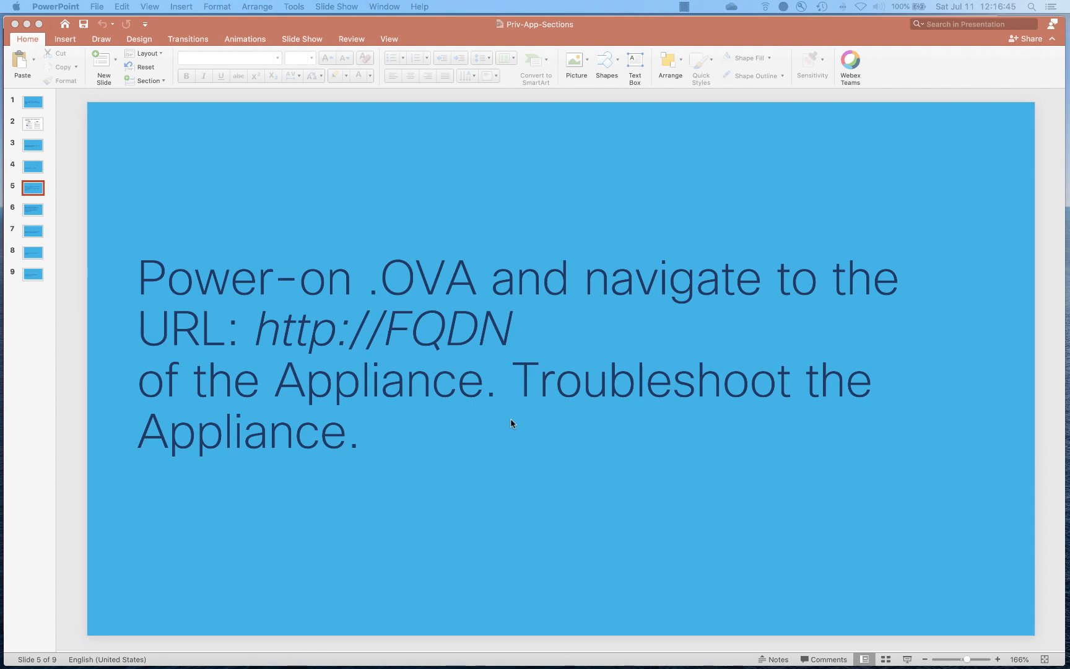
Minimize PowerPoint to reveal the appliance installer's Upload Software page in the browser
left_click(27, 24)
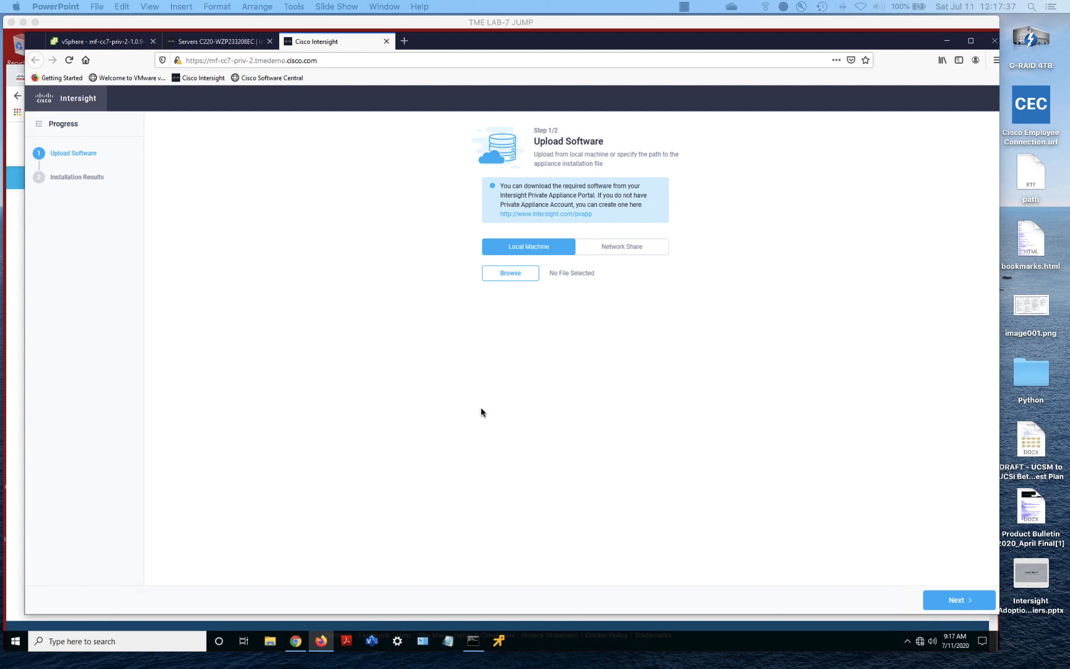
mouse_move(594, 214)
left_mouse_down()
mouse_move(500, 217)
mouse_move(600, 220)
left_mouse_up()
left_click(499, 218)
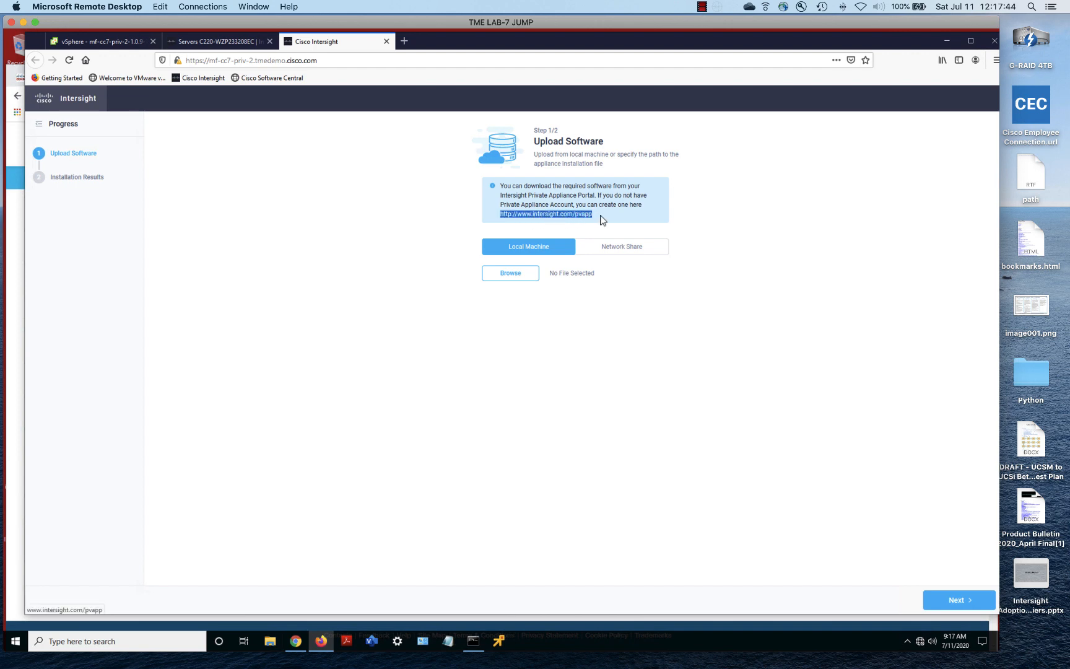
right_click(564, 214)
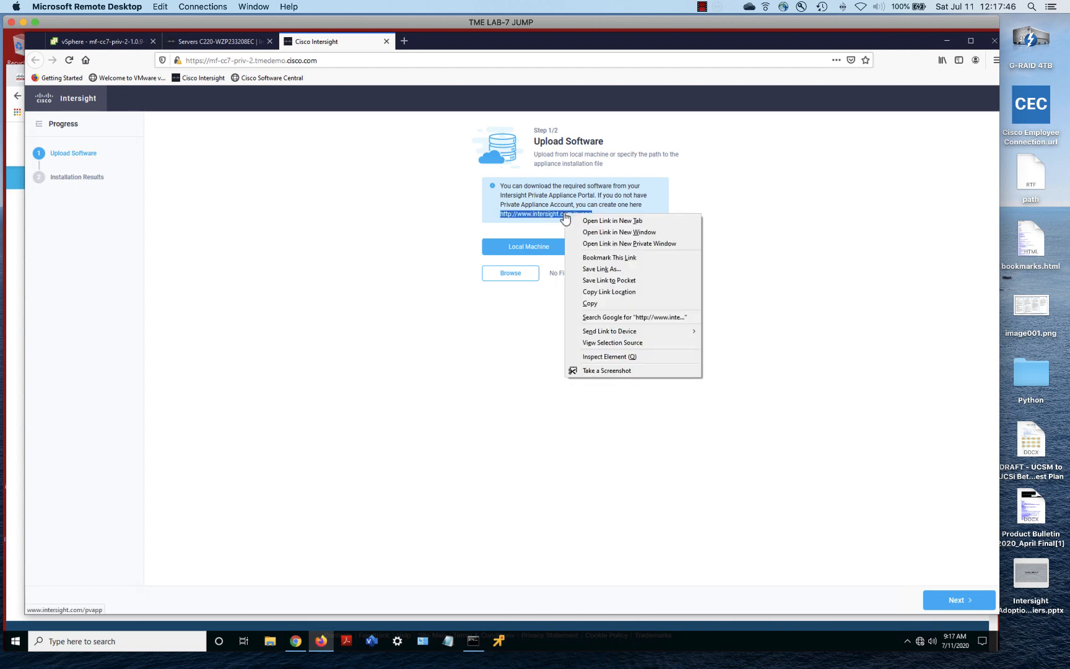
left_click(589, 303)
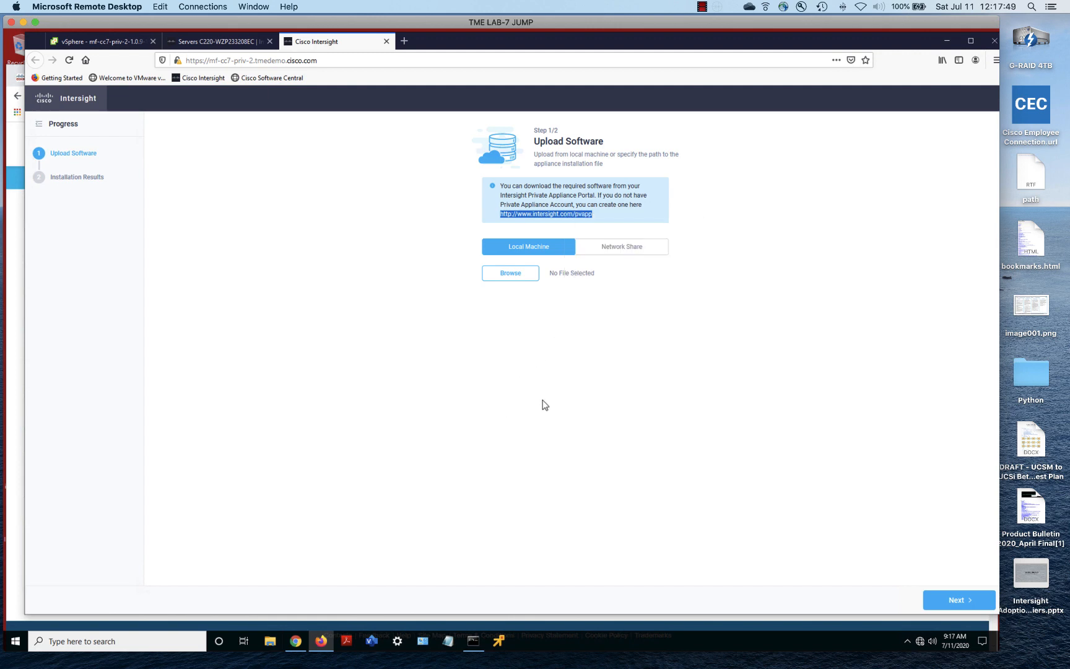
left_click(543, 400)
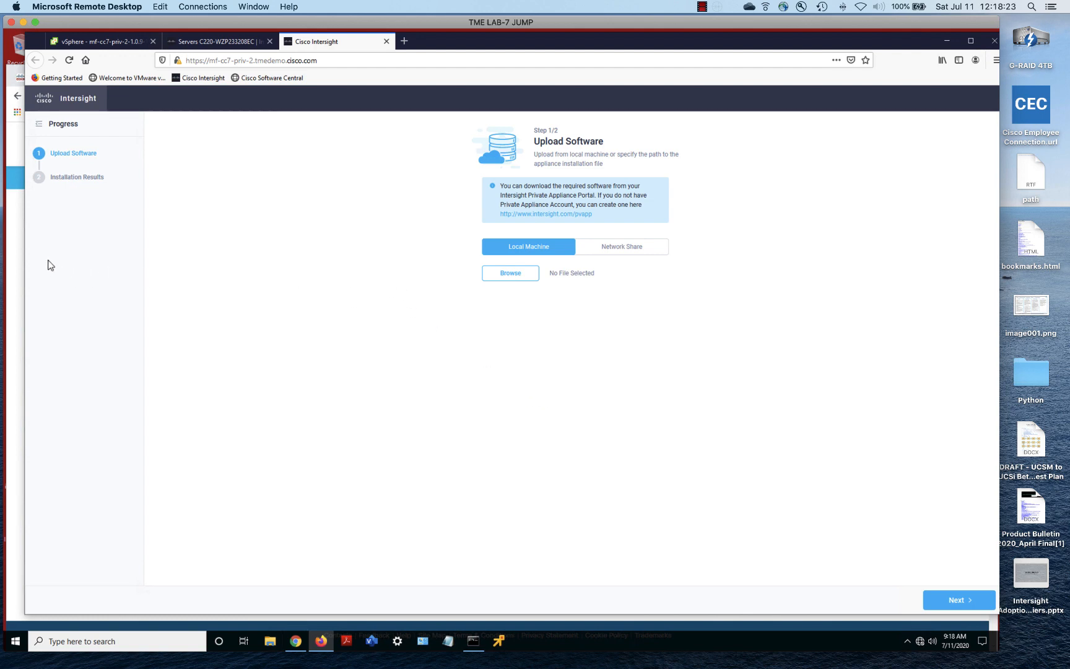
left_click(15, 250)
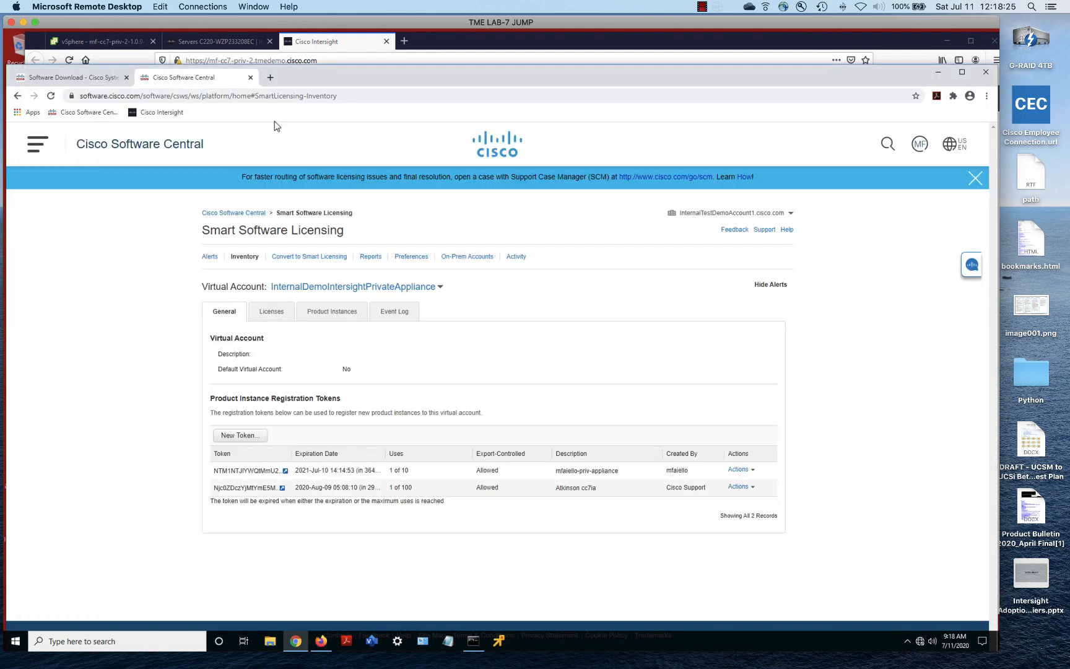
Open the copied pvapp portal link in a new browser tab
left_click(270, 78)
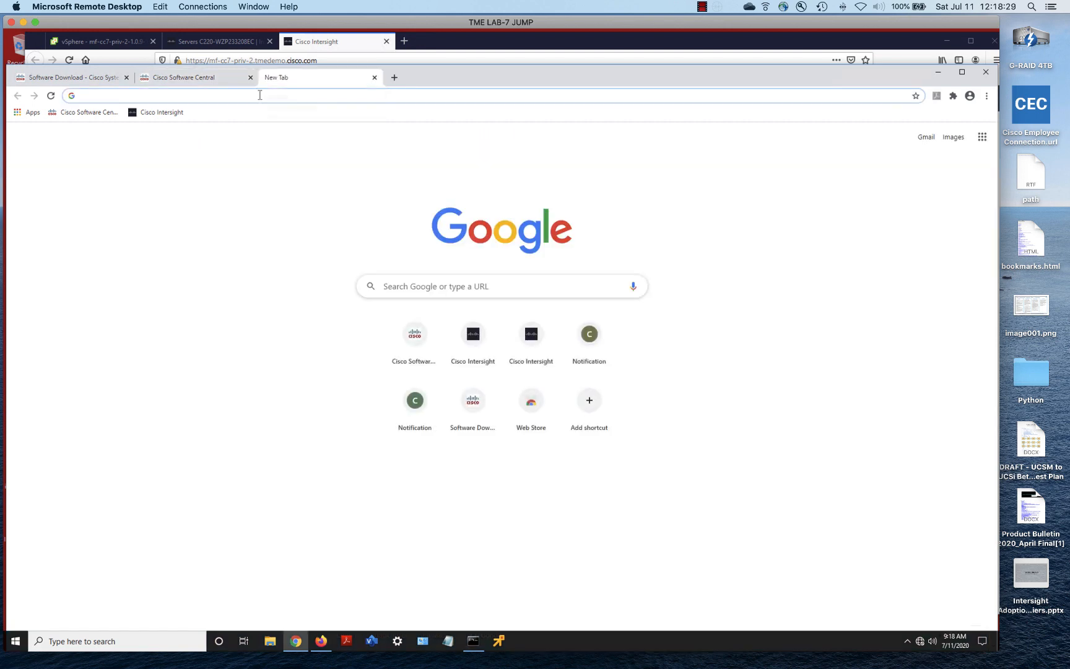
right_click(236, 97)
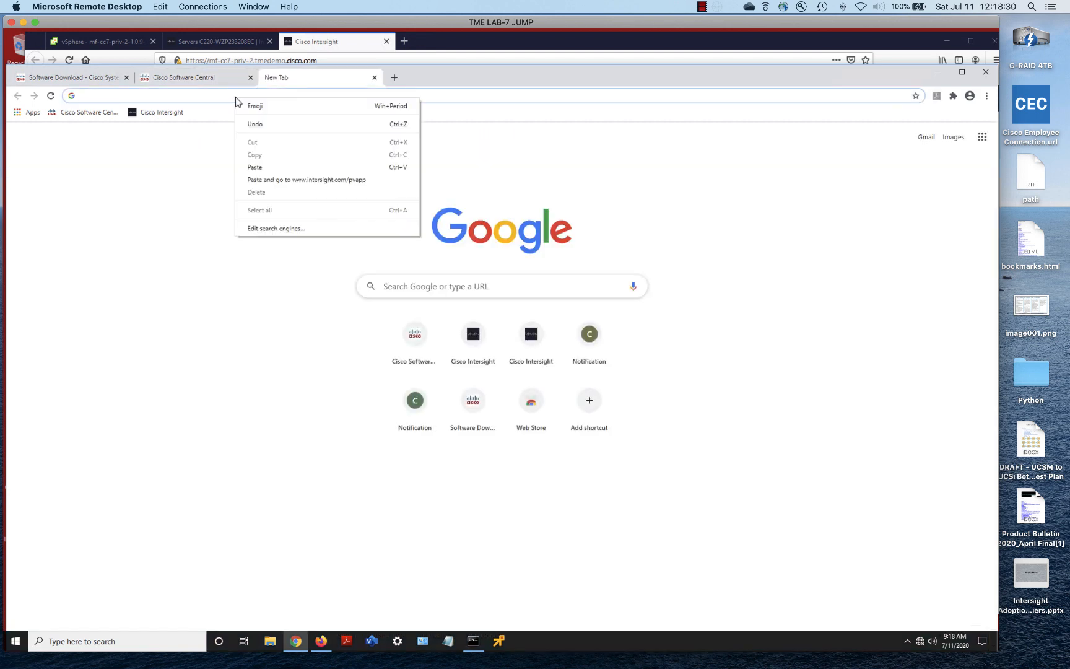
left_click(266, 180)
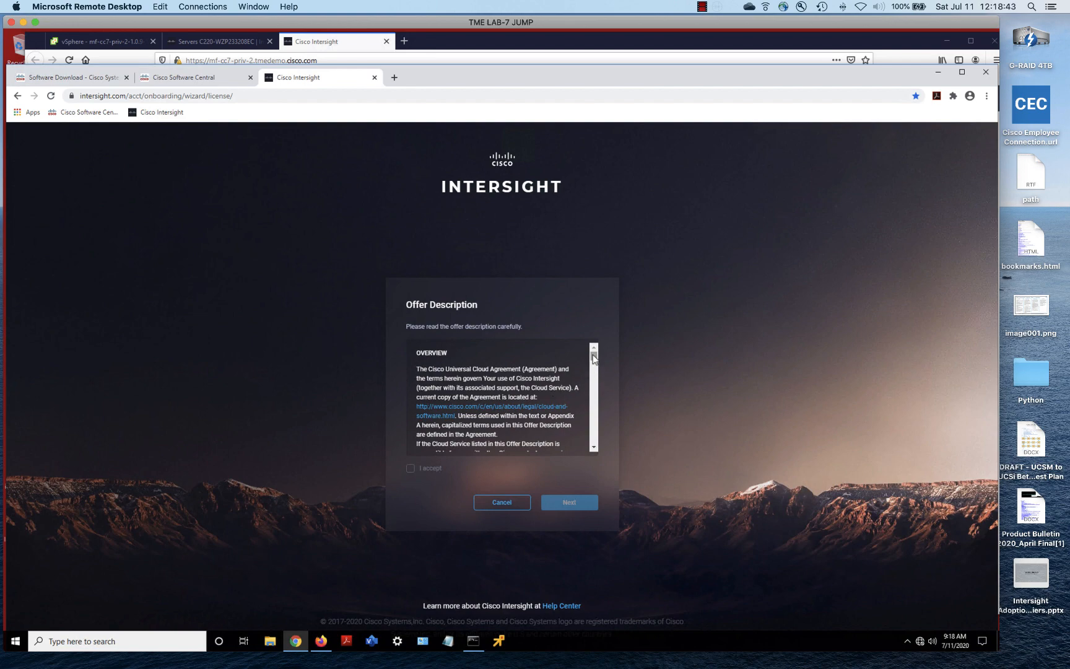
Accept the offer description terms and continue to the Private Appliance Account Creation form
left_click_drag(592, 359, 591, 449)
left_click(408, 468)
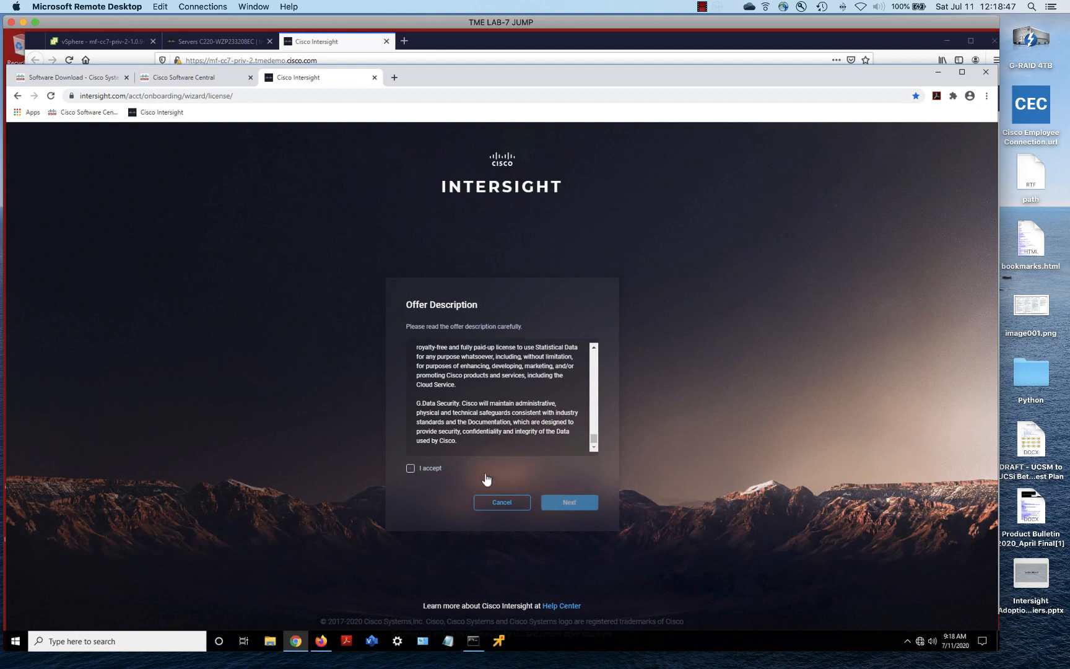
left_click(580, 503)
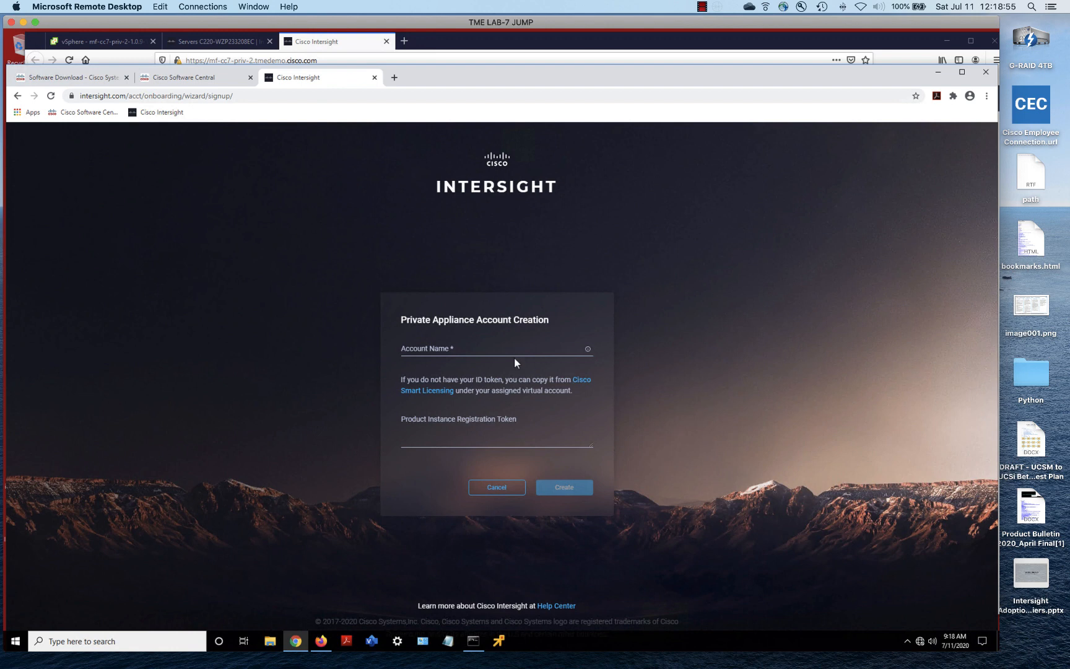
Enter the chosen account name in the private appliance account form's Account Name field
left_click(470, 349)
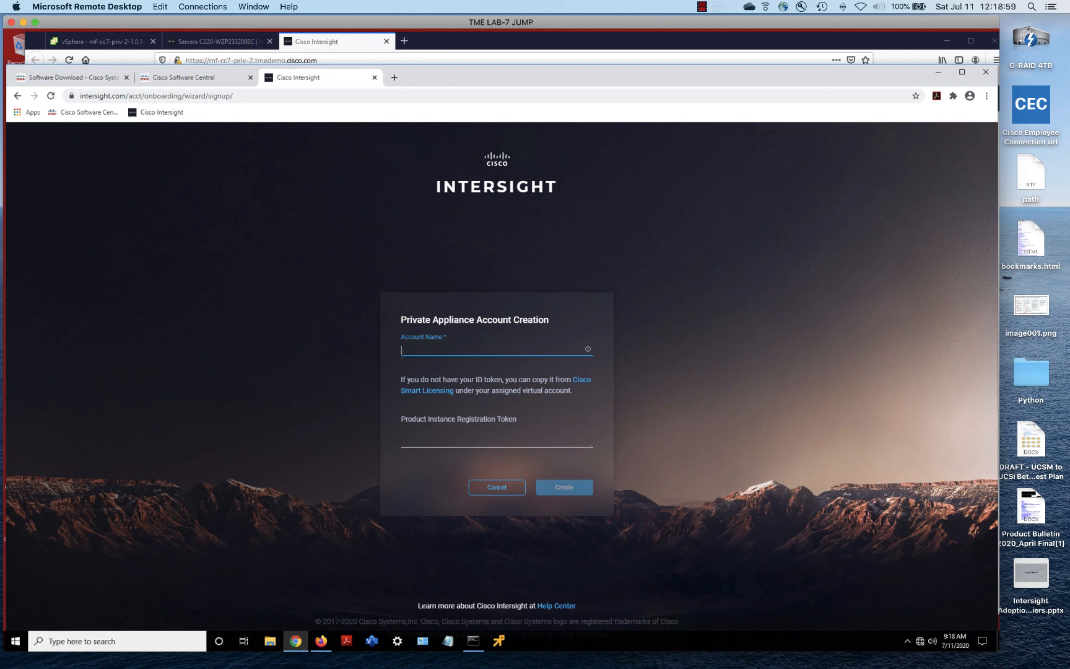
type("mf12")
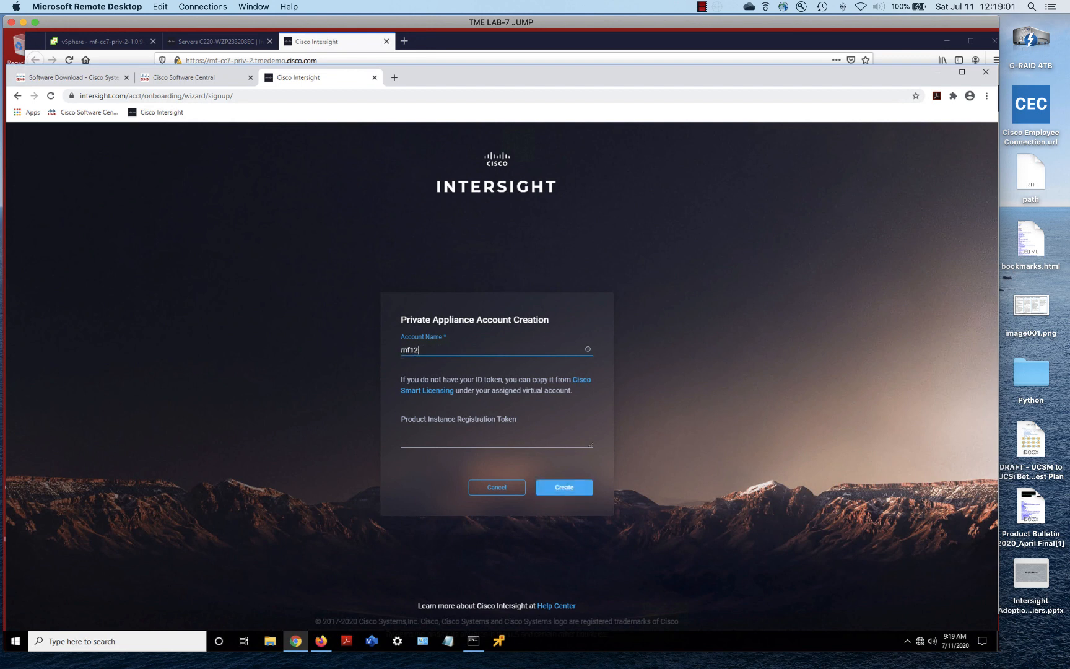
type("345")
Copy the first product instance registration token from Smart Software Licensing and return to the Intersight form
left_click(81, 80)
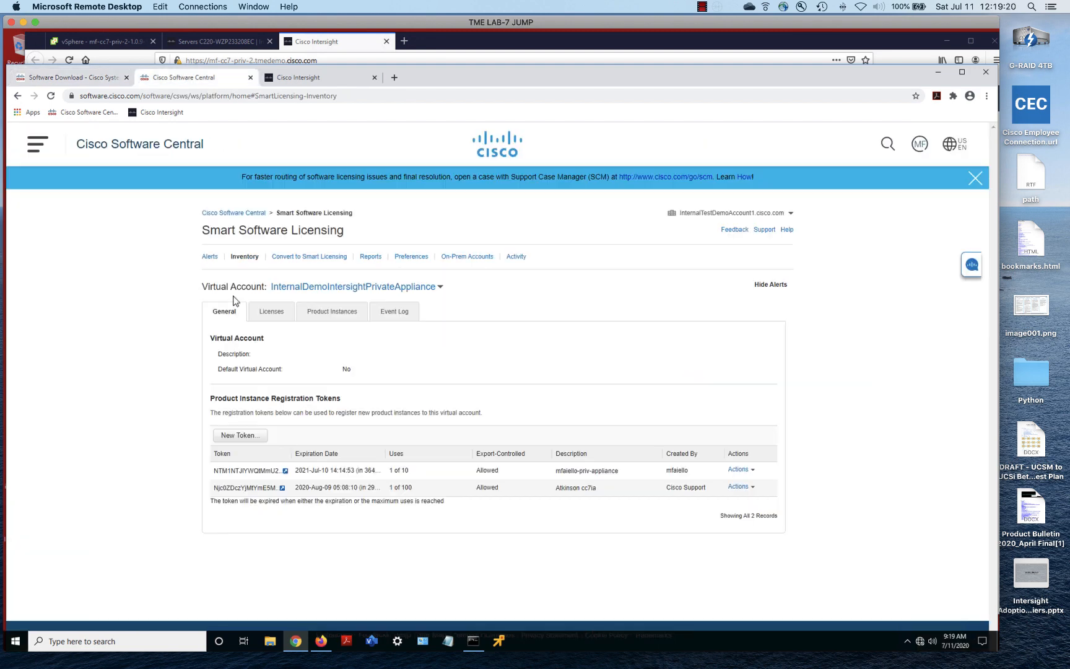
left_click(186, 78)
left_click(284, 471)
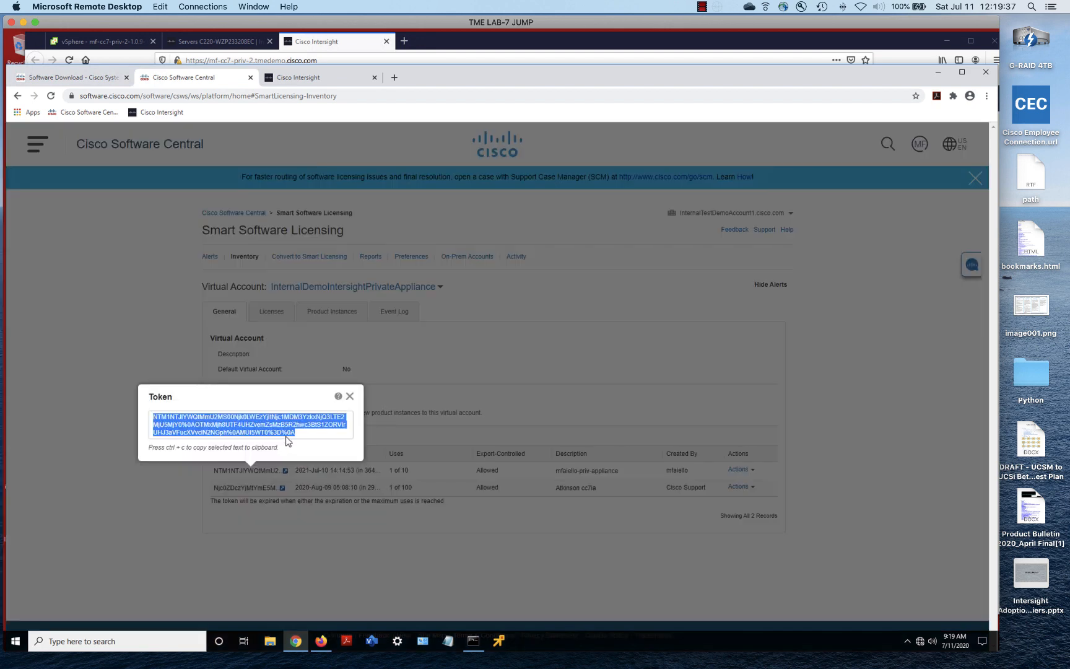
right_click(251, 427)
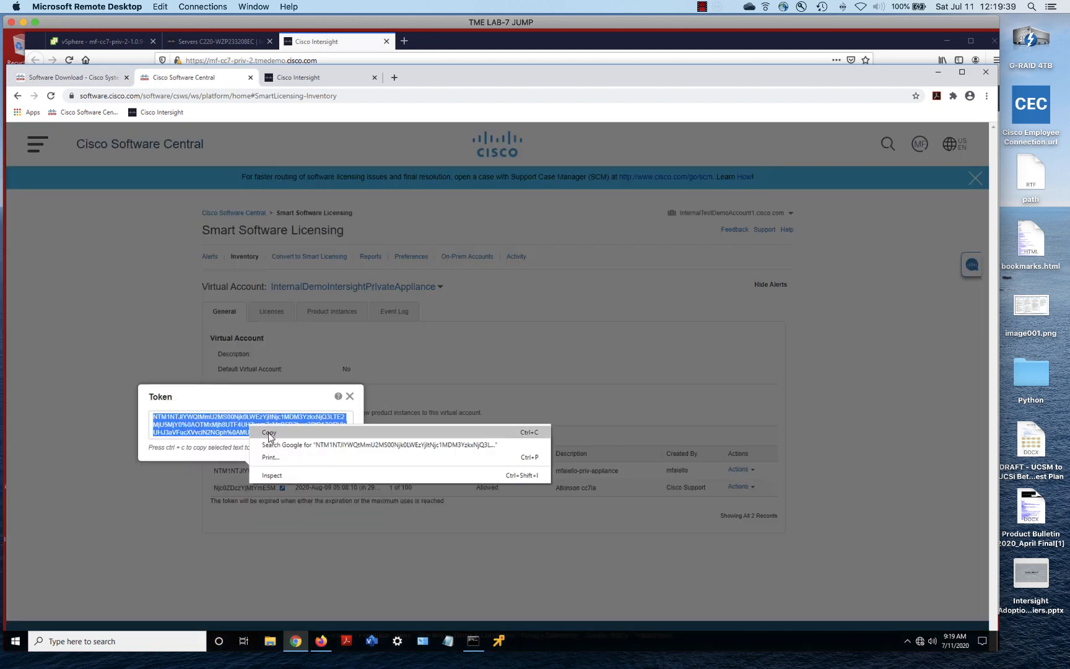
left_click(270, 432)
left_click(350, 396)
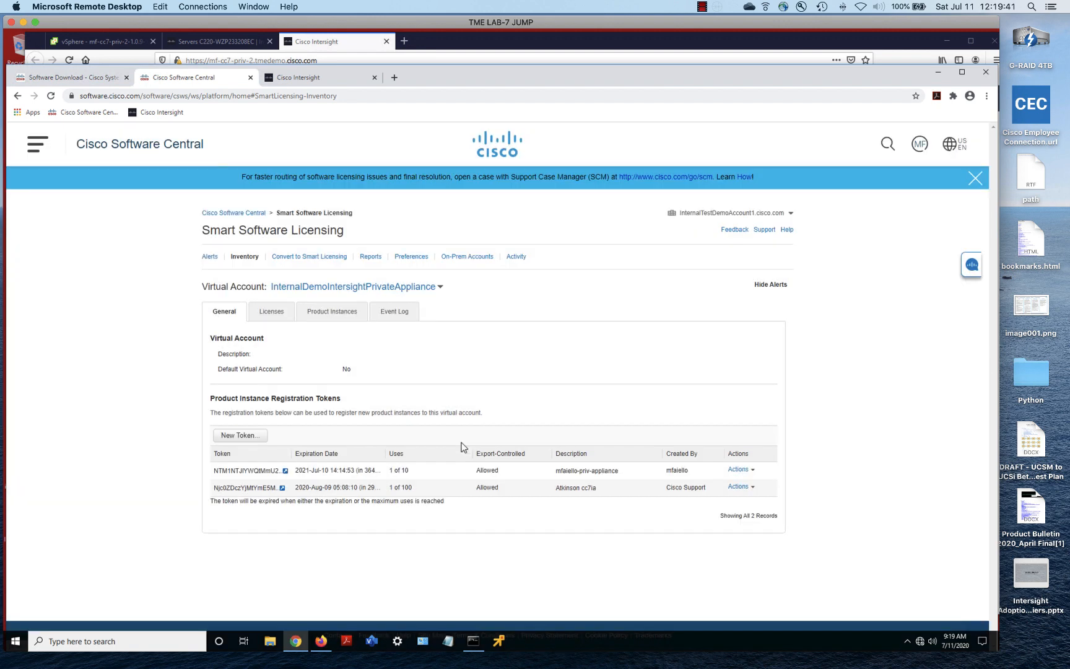
left_click(248, 437)
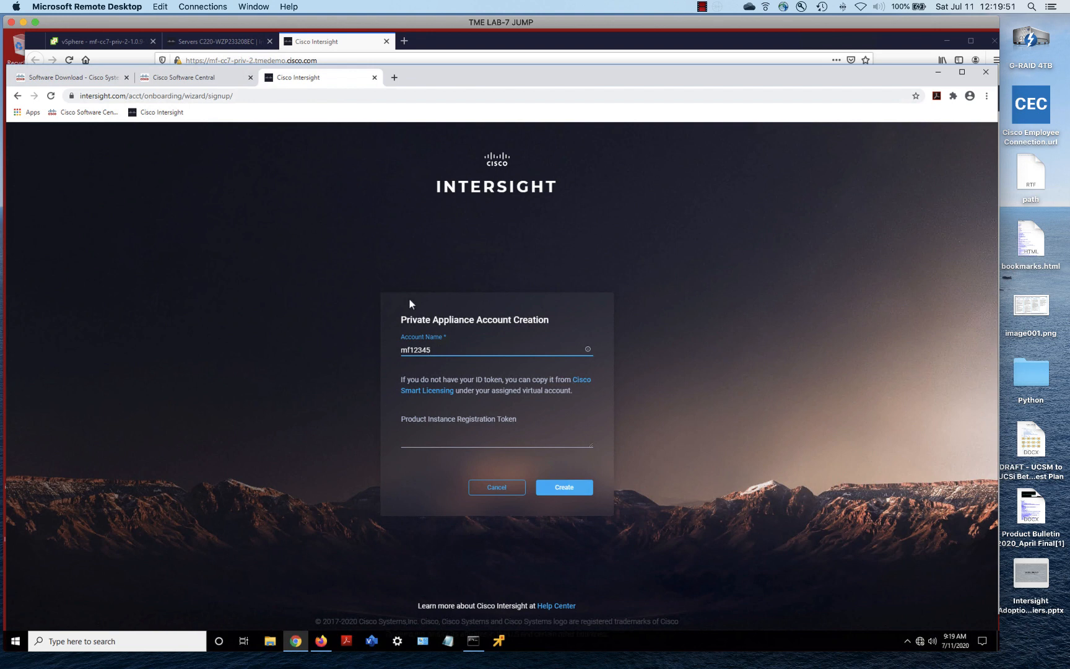
key("Tab")
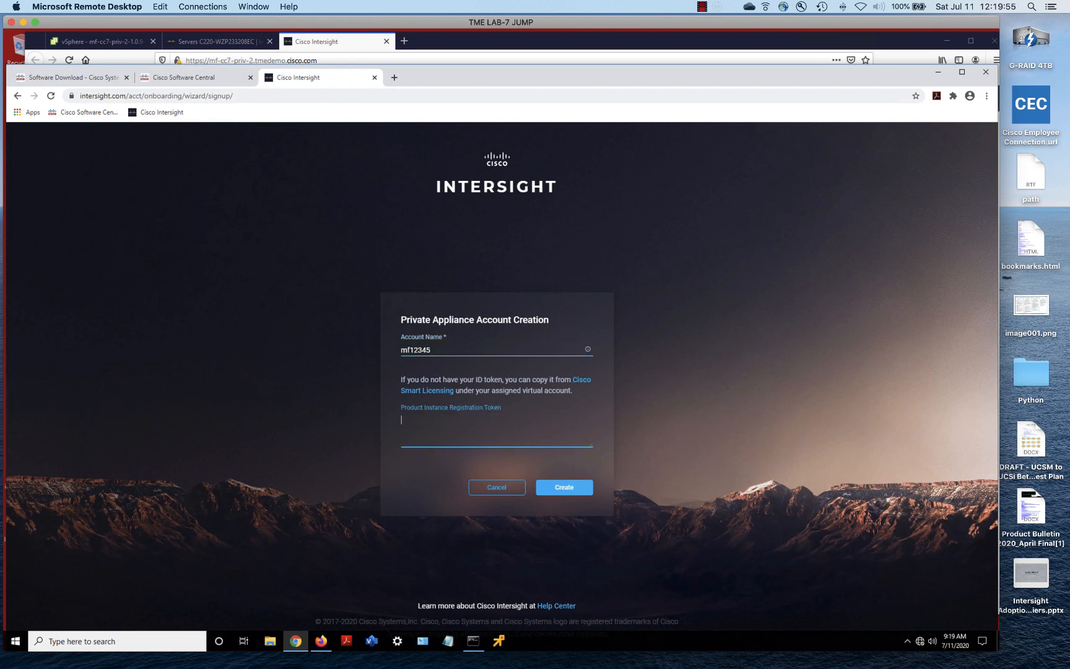
Paste the registration token into its field and create the private appliance account
right_click(466, 430)
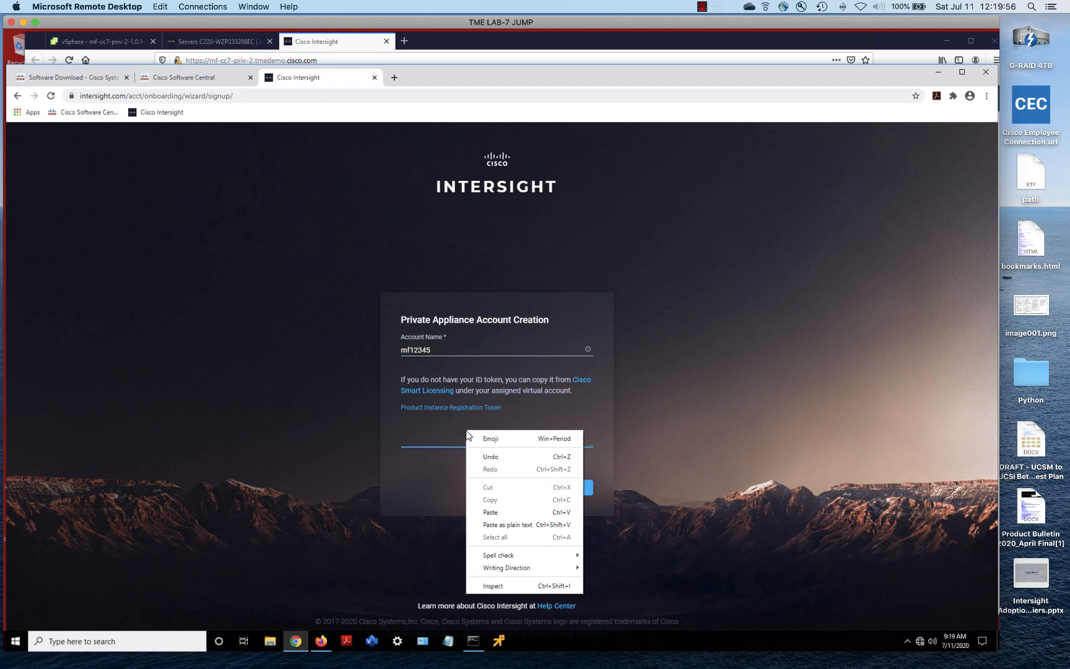
left_click(499, 513)
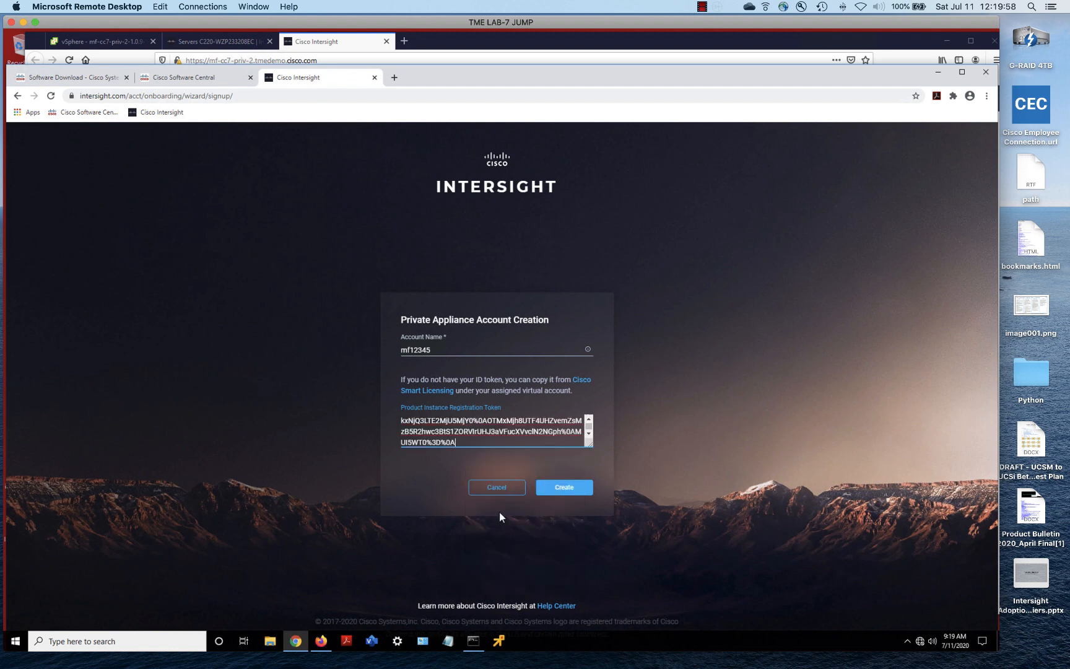
left_click(564, 488)
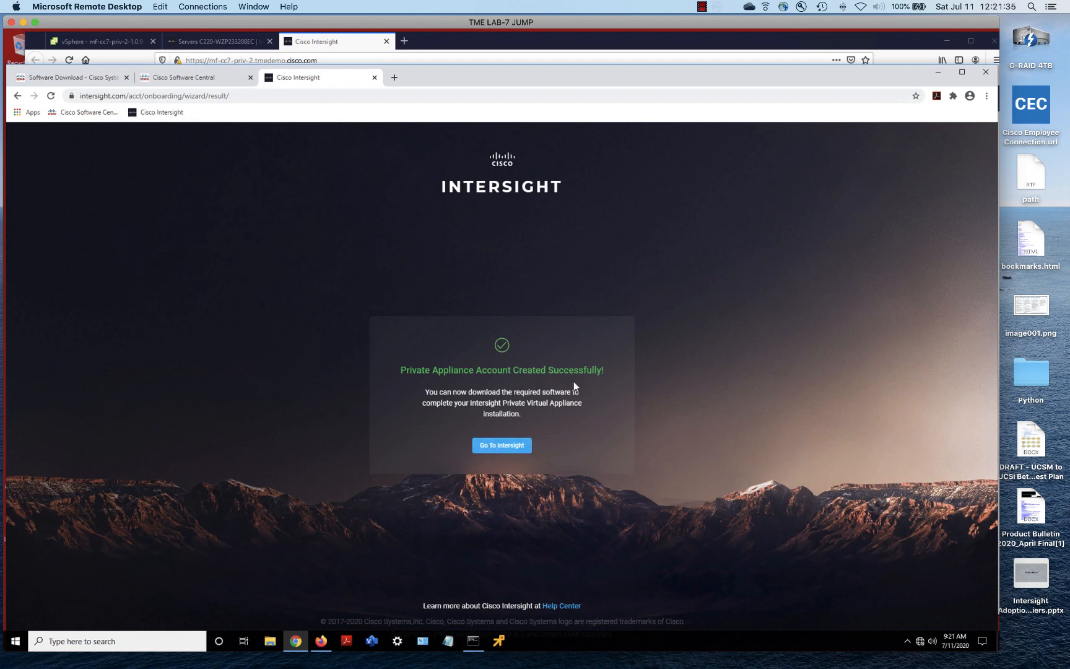
Check intersight-appliance-bundle in Software Downloads, then bring up the appliance's Upload Software page
left_click(503, 449)
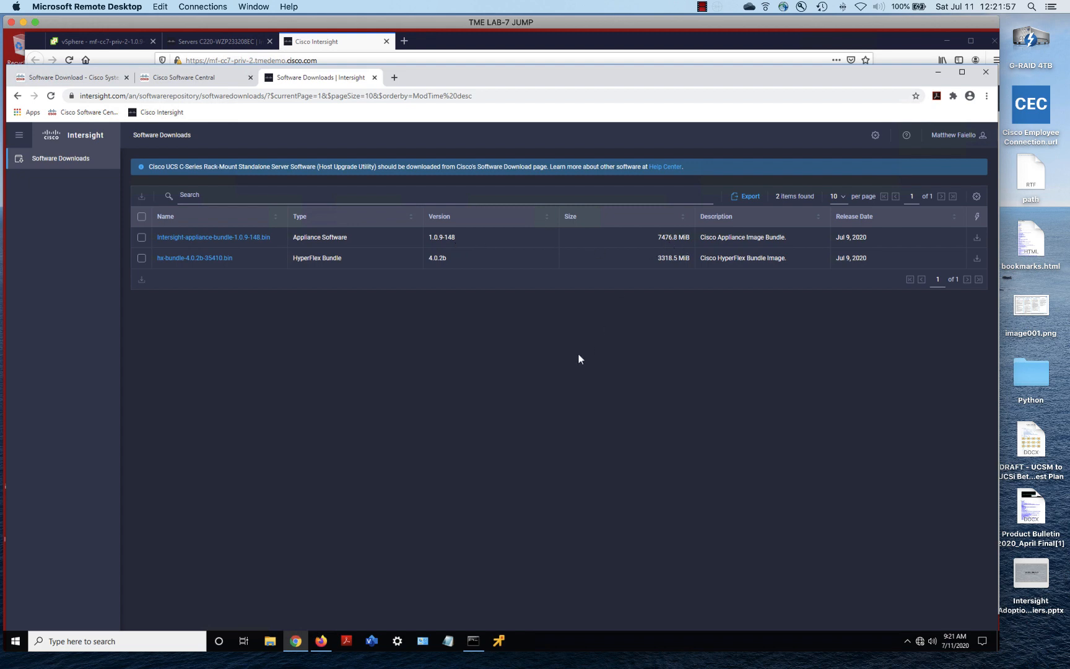
left_click(141, 237)
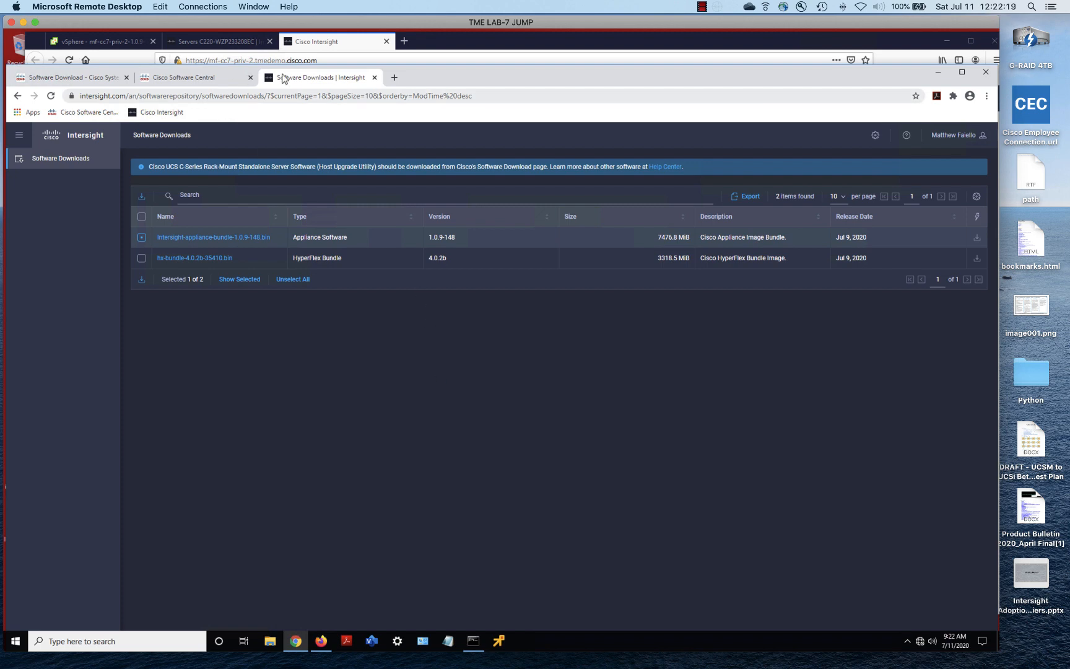
left_click(449, 46)
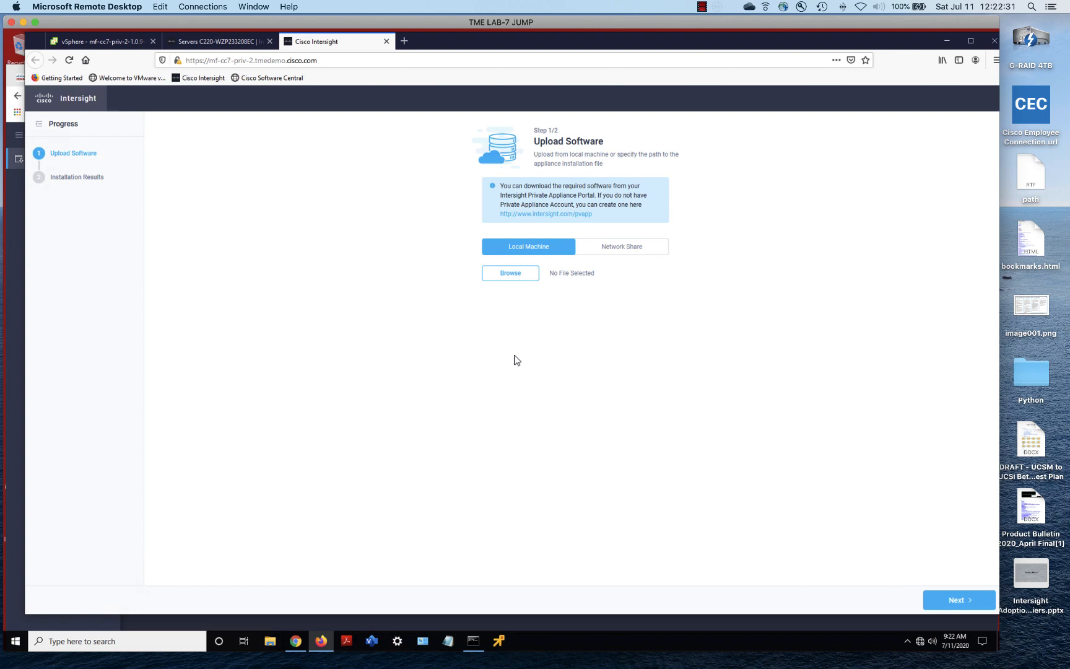
Upload Intersight-appliance-bundle-1.0.9-148.bin from the Desktop and proceed to Installation Results
left_click(508, 276)
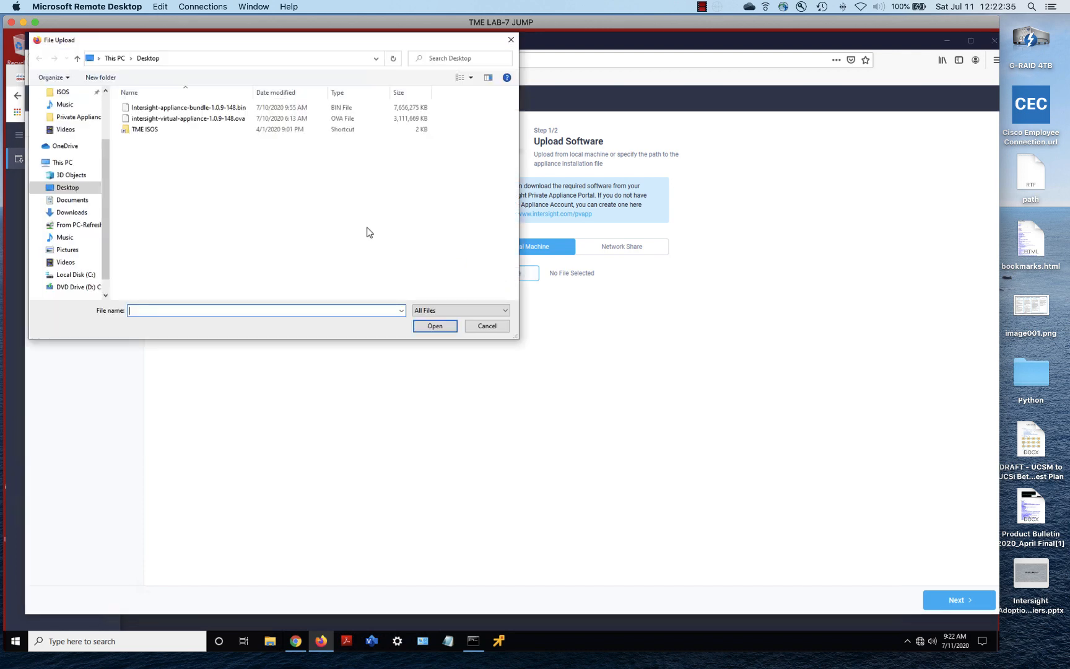
left_click(216, 109)
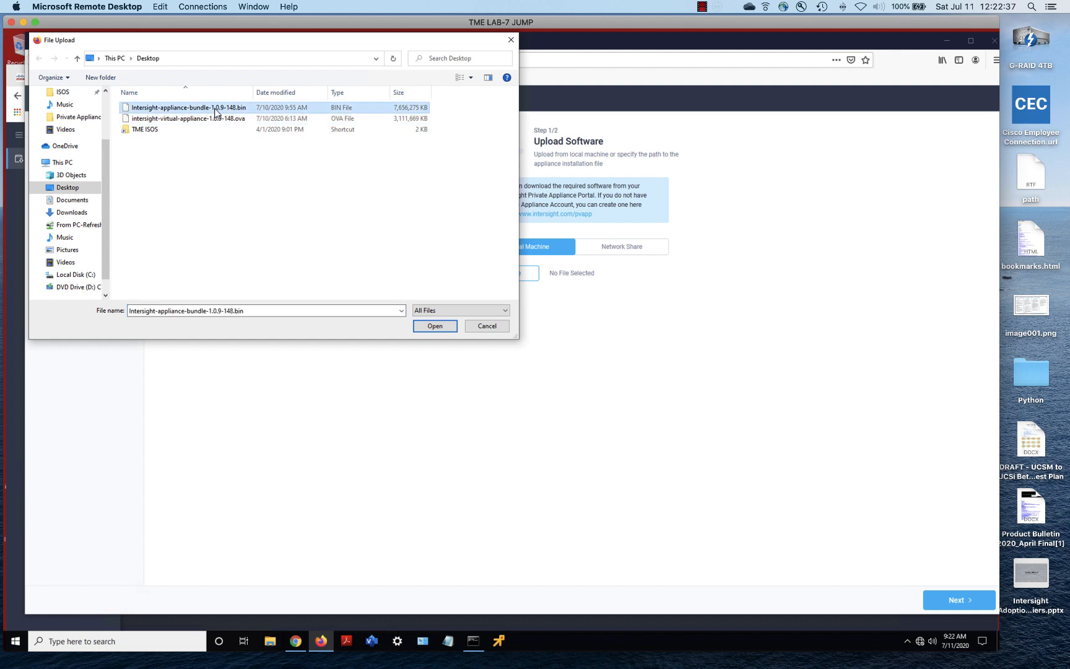
left_click(433, 327)
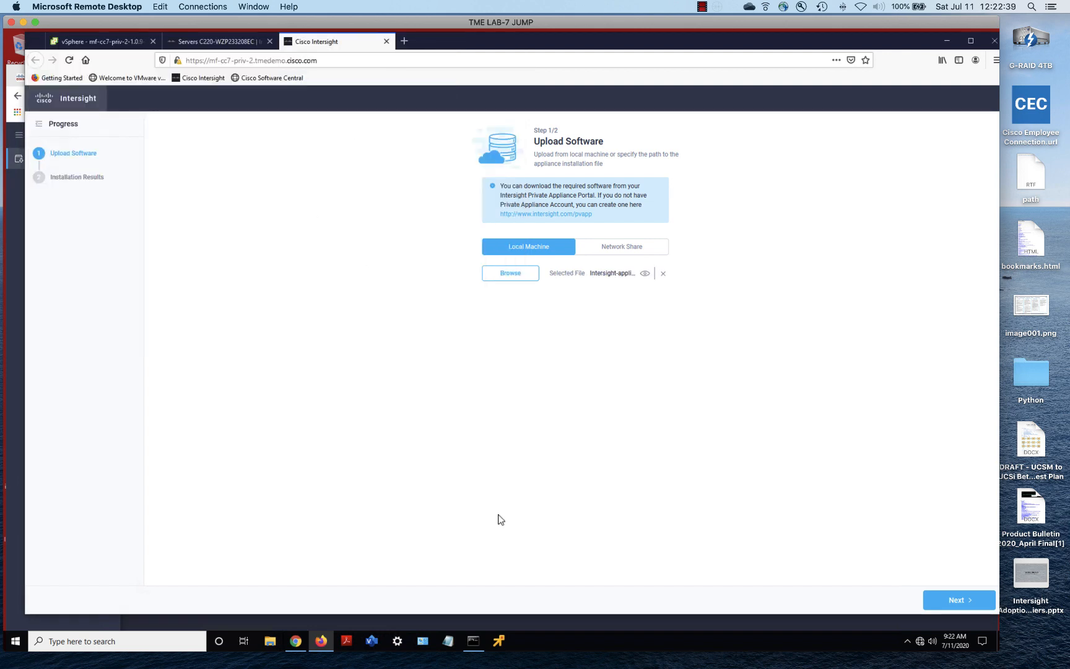
left_click(963, 604)
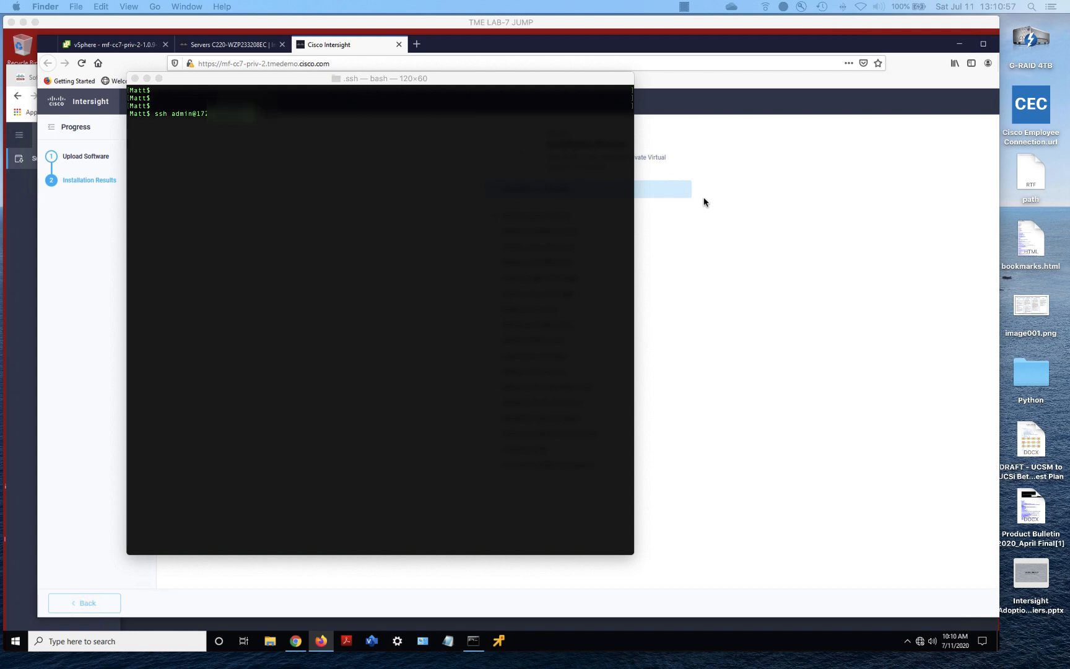
SSH into the appliance as admin with the admin password to reach the Maintenance Shell
left_click(505, 197)
key("Return")
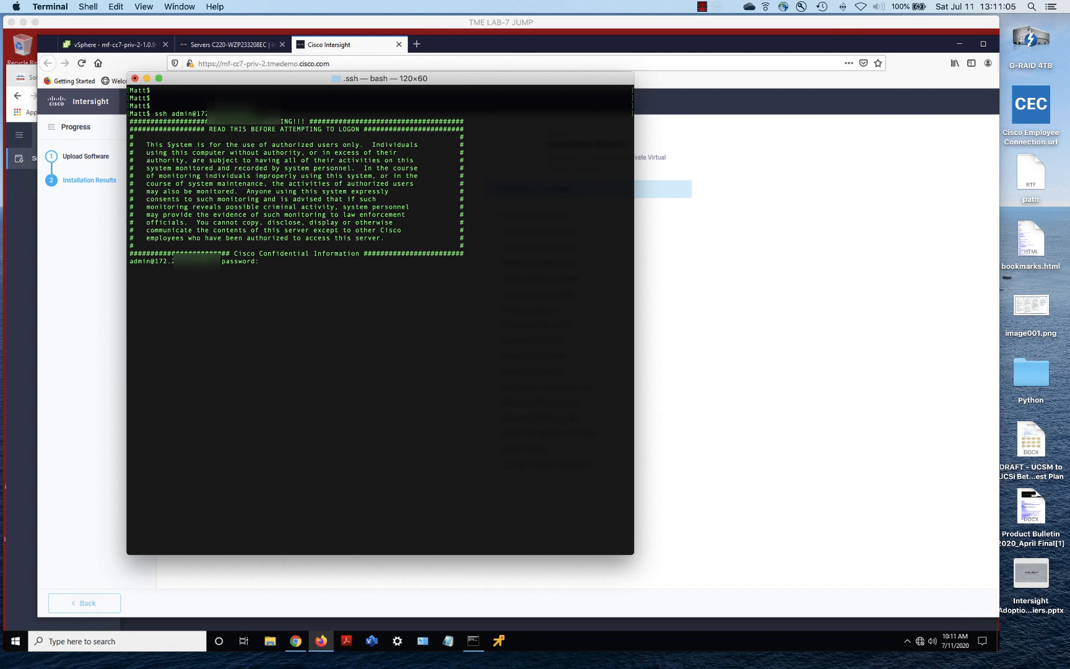
key("Return")
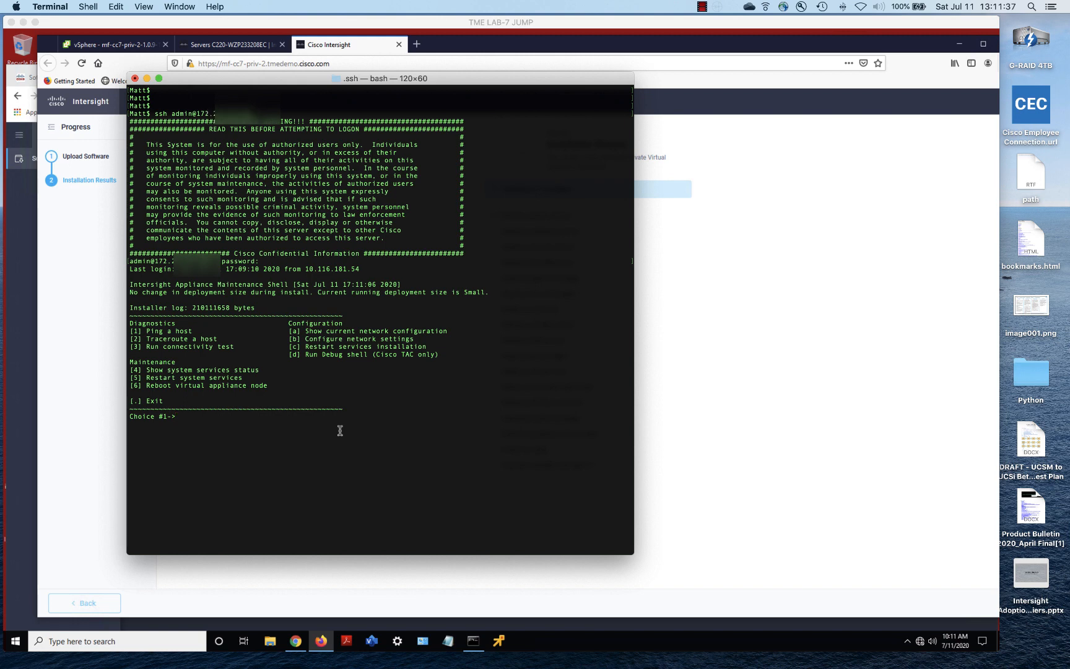
Show the current network configuration with option a, select the output, and enter option 3
type("a")
key("Return")
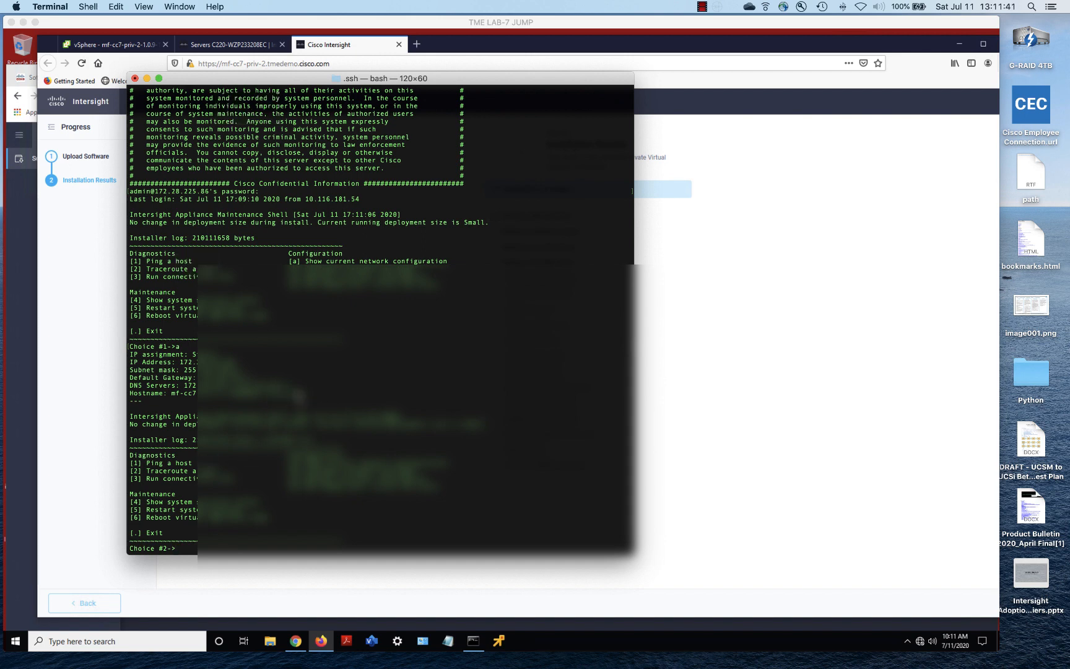
left_click_drag(321, 401, 101, 349)
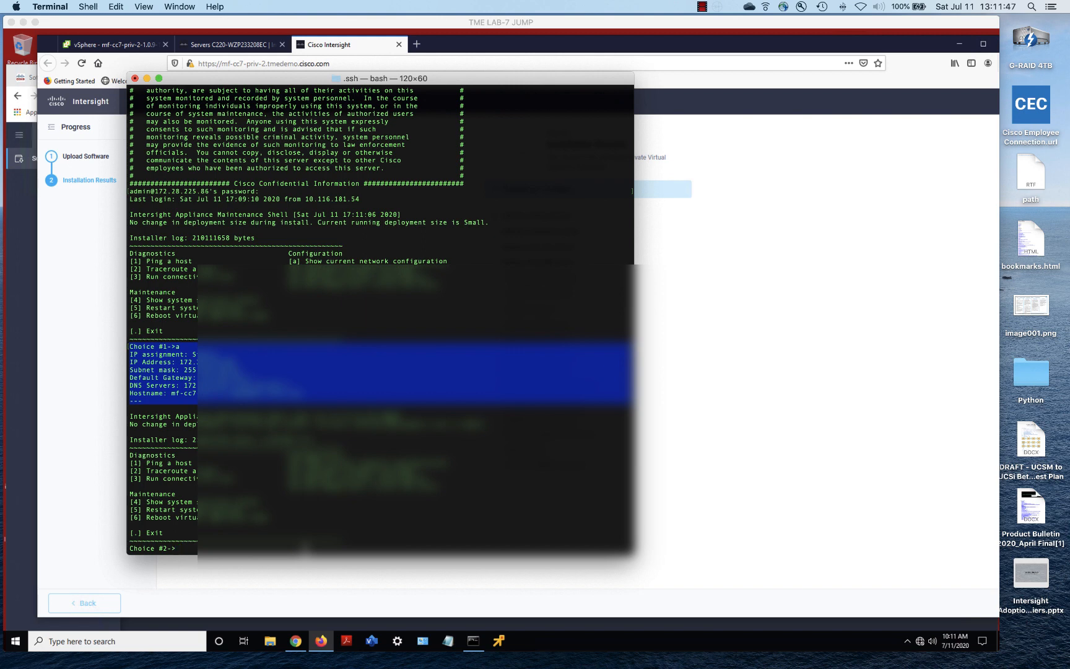
type("3")
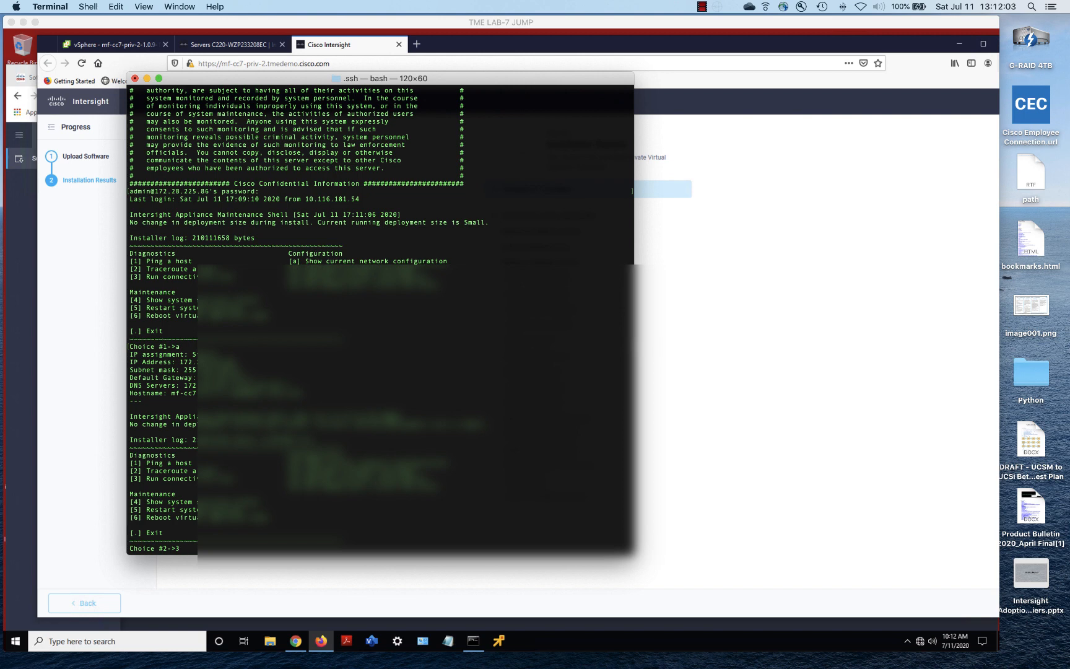
Run the appliance connectivity test, then exit the maintenance shell with '.'
key("Return")
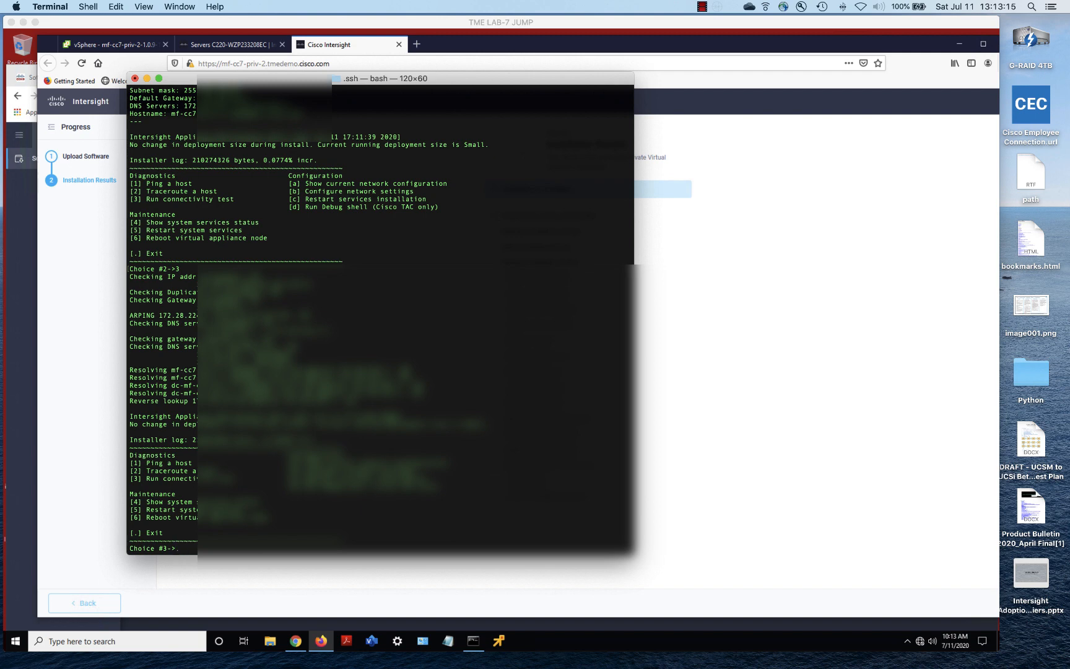
type(".")
key("Return")
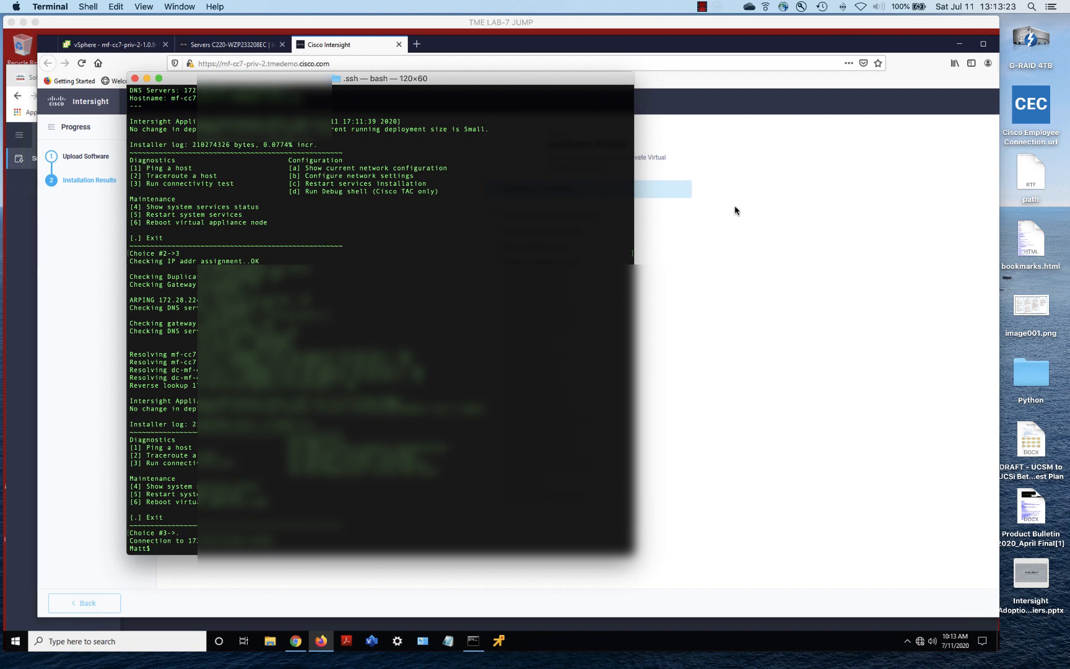
While services install, bring up PowerPoint slide 8, 'Complete Installation and License the PVA'
left_click(702, 7)
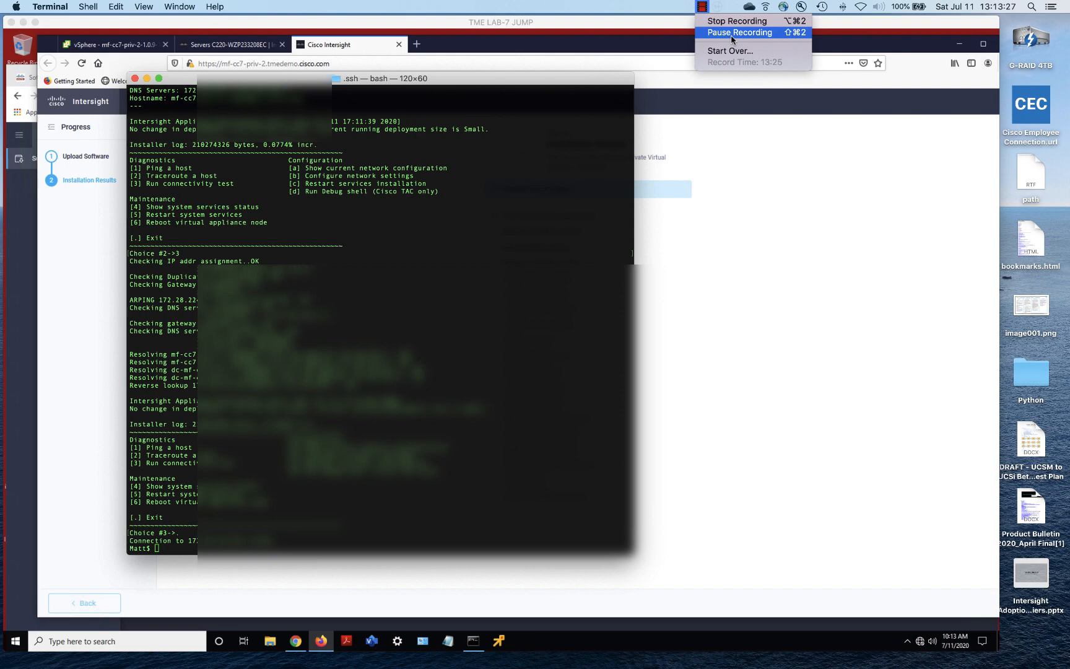
left_click(730, 33)
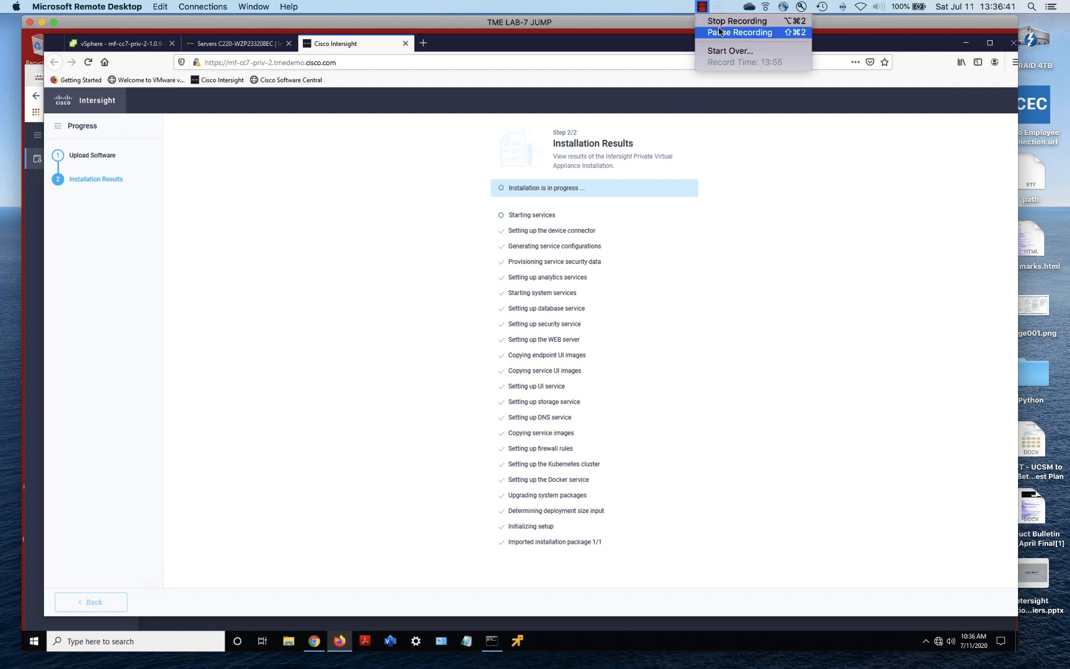
left_click(719, 32)
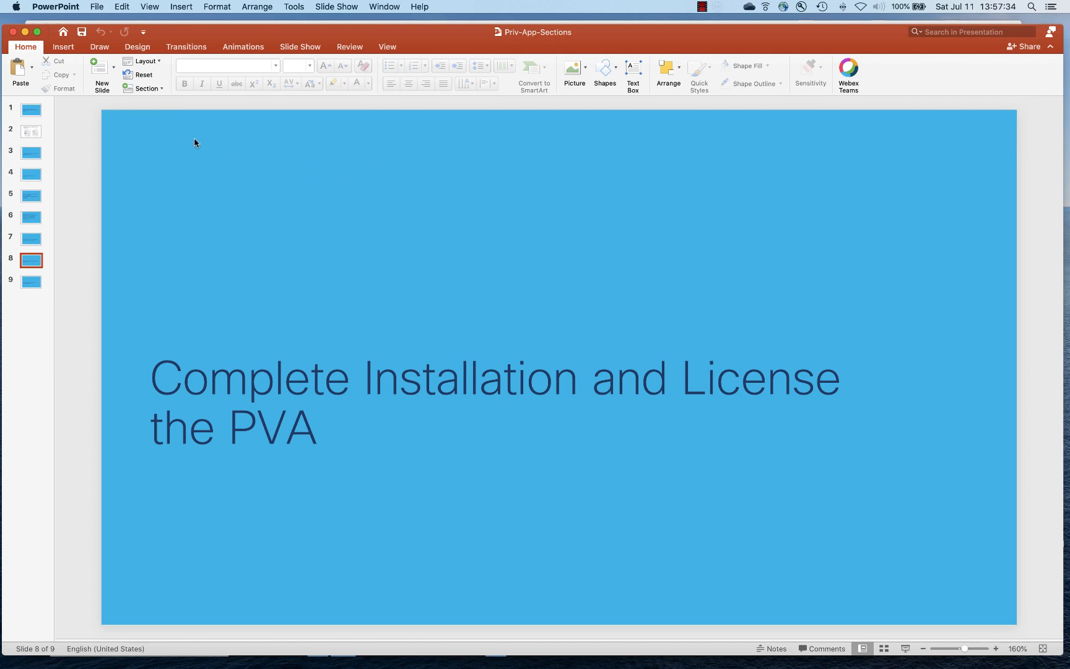
Minimize PowerPoint to reveal Firefox's security warning for the appliance address
left_click(25, 31)
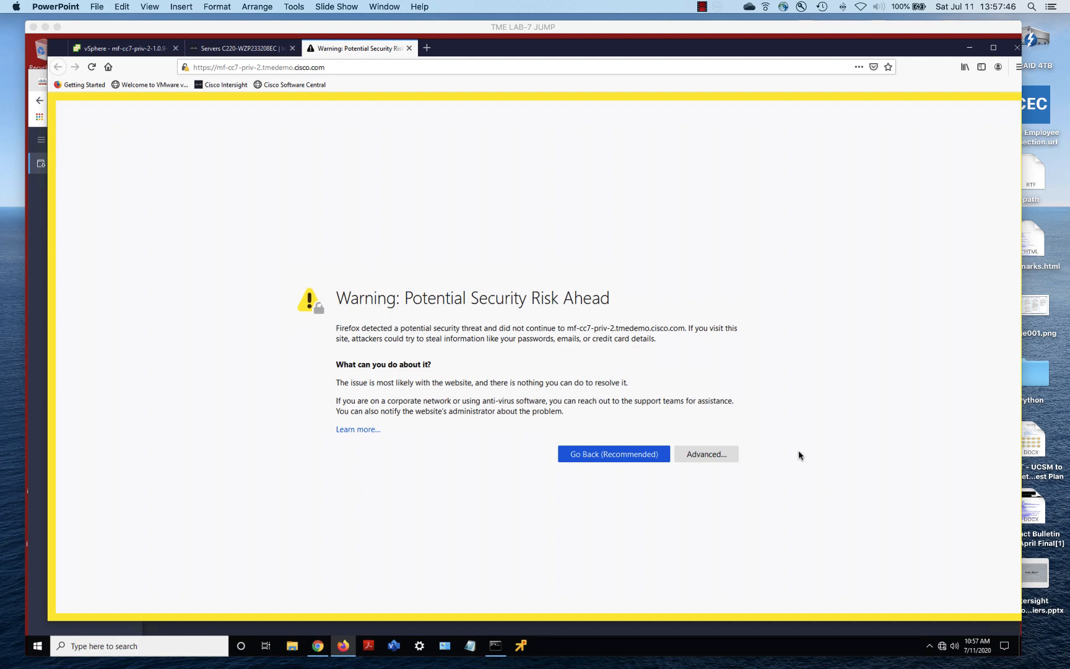
Get past the browser's certificate warning by accepting the risk and continuing to the appliance
left_click(715, 461)
left_click(715, 461)
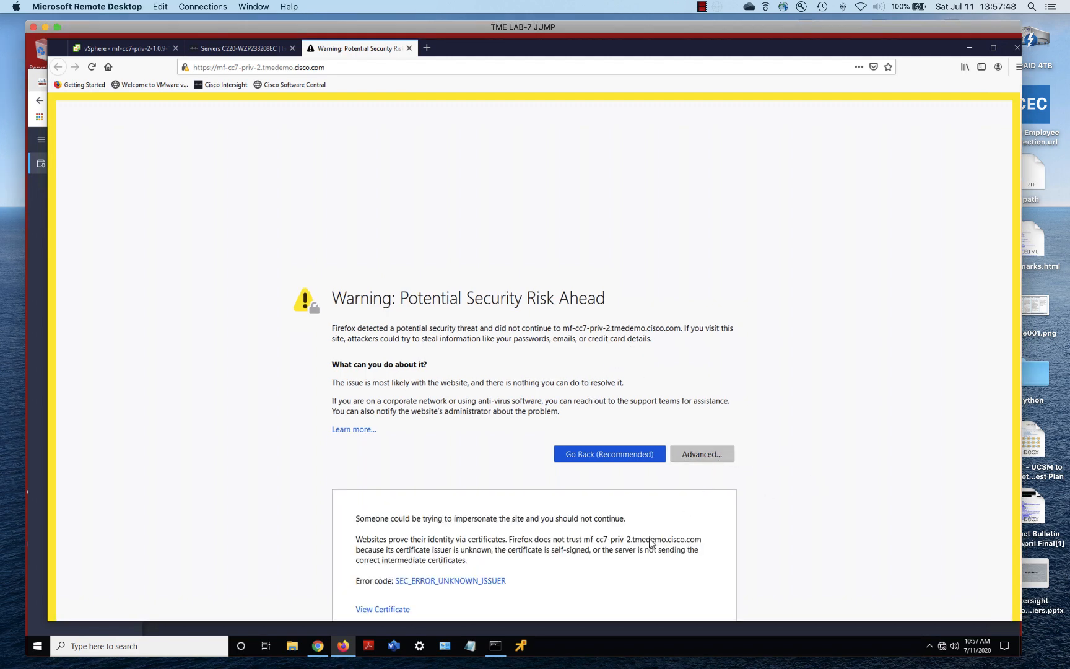
scroll(649, 542, "down", 2)
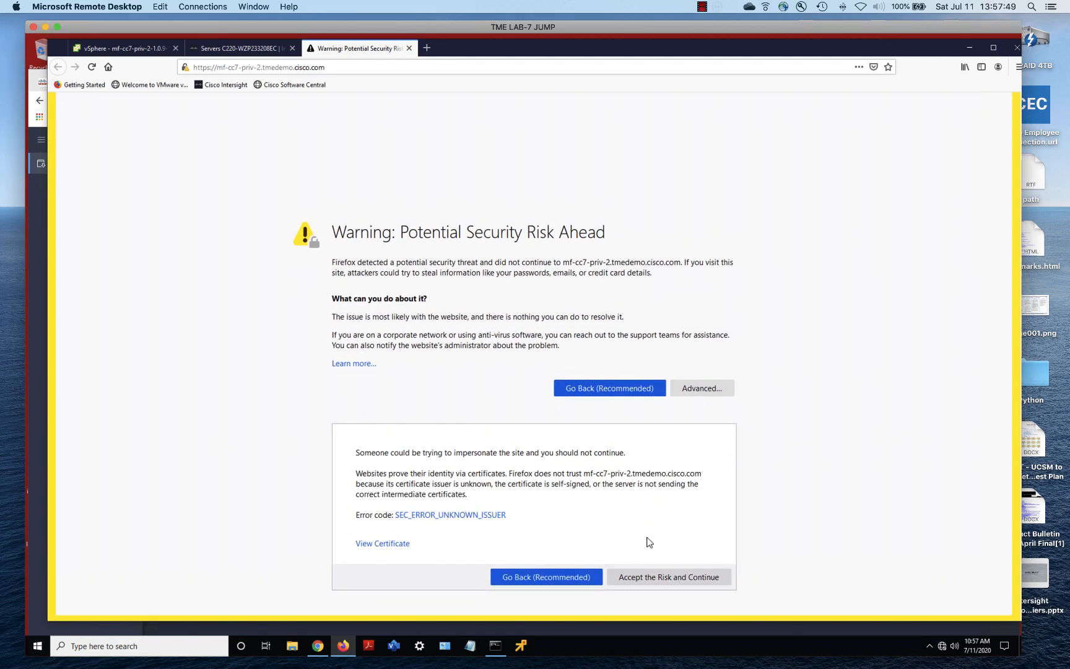
left_click(666, 577)
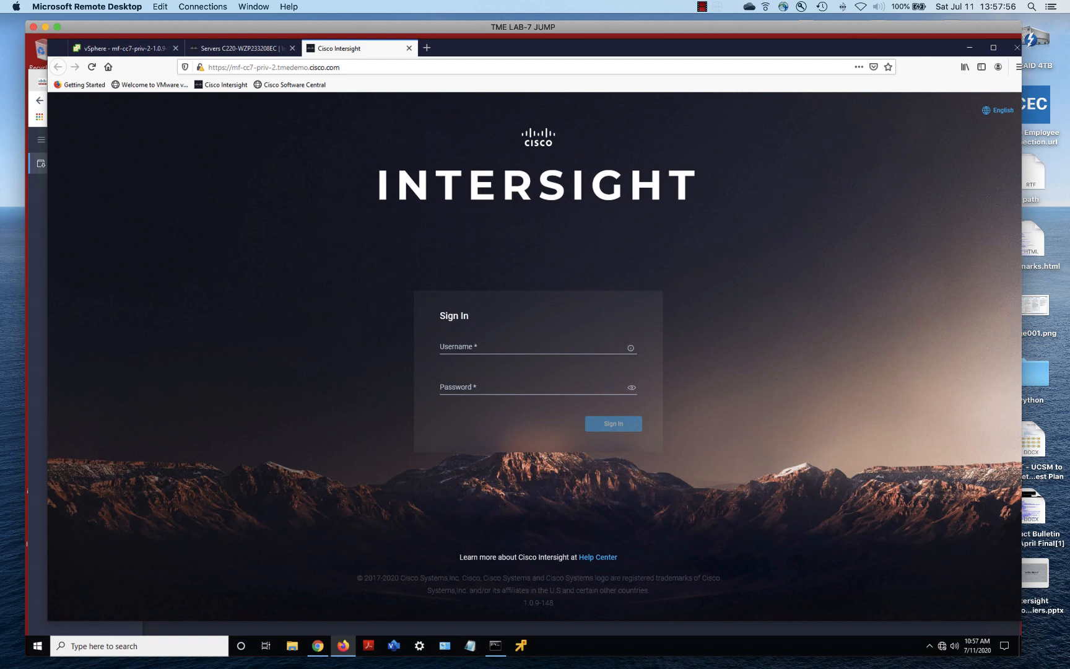
Sign in to the Intersight appliance with the admin credentials
left_click(481, 341)
type("admin")
type("•••")
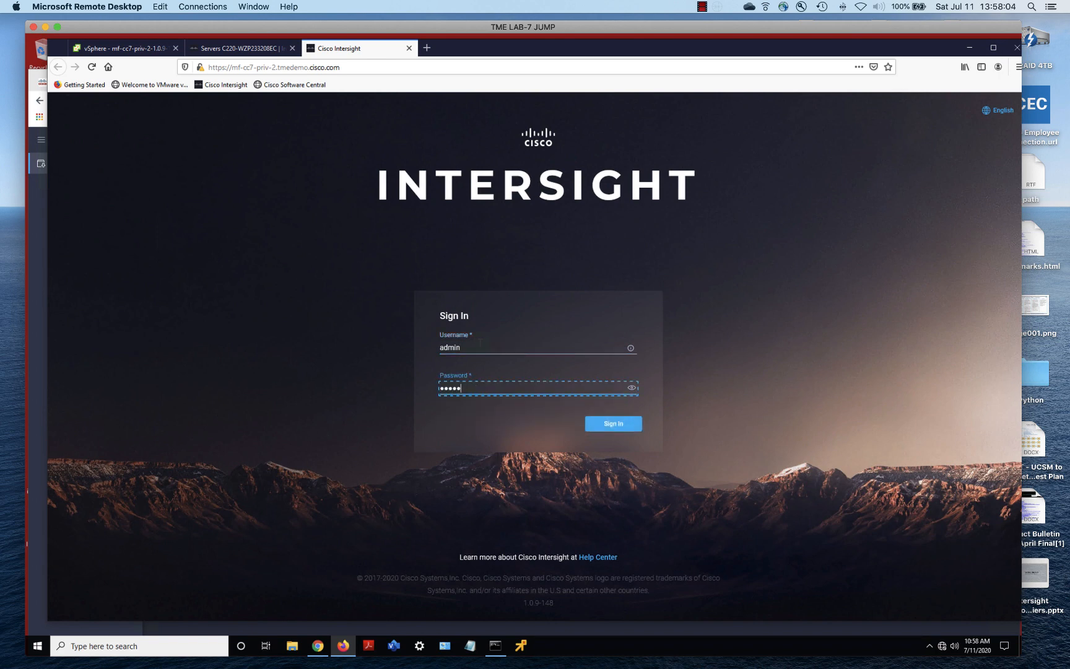
key("Return")
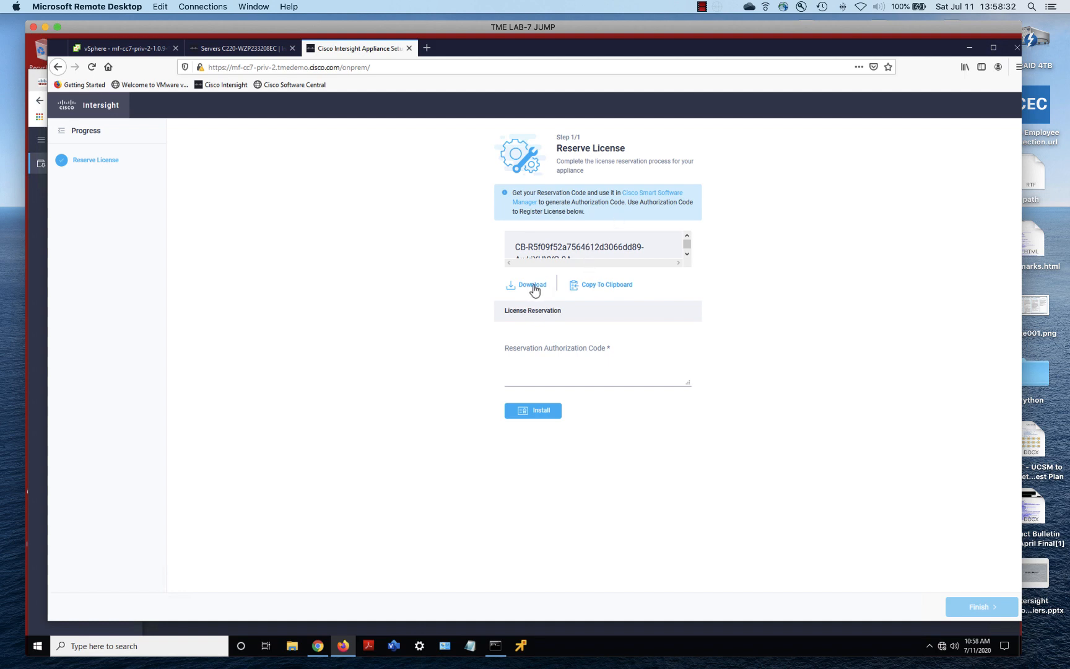
Copy the appliance's reservation request code to the clipboard
left_click(596, 288)
Return to the Cisco Software Central tab, dismissing the session timeout notice, and reload Smart Software Licensing
key("alt+Tab")
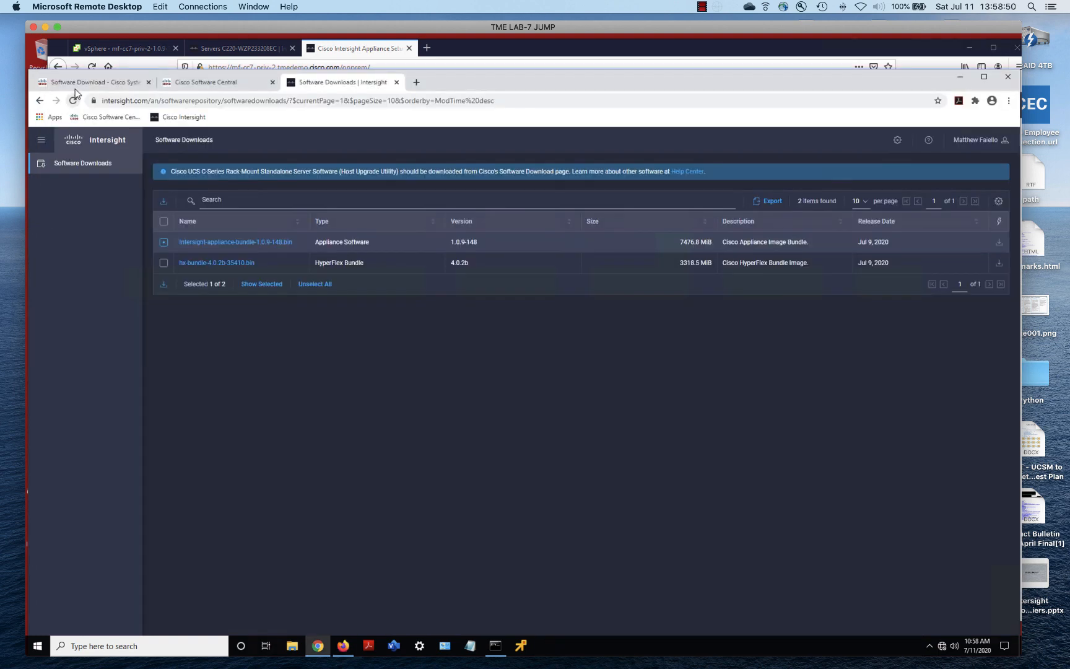
left_click(101, 87)
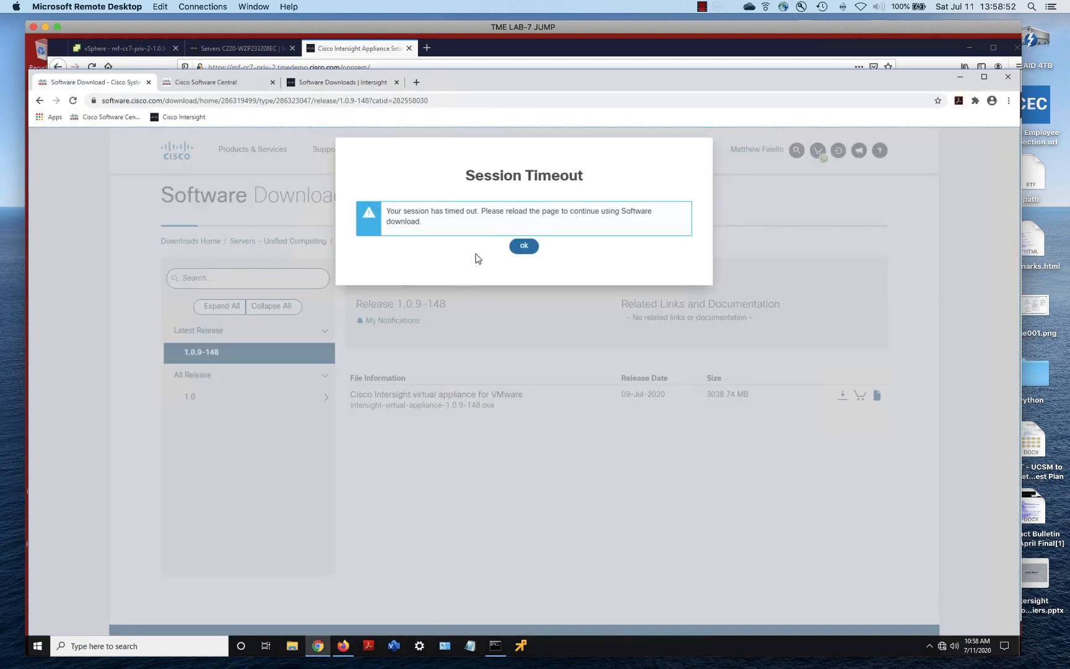
left_click(524, 246)
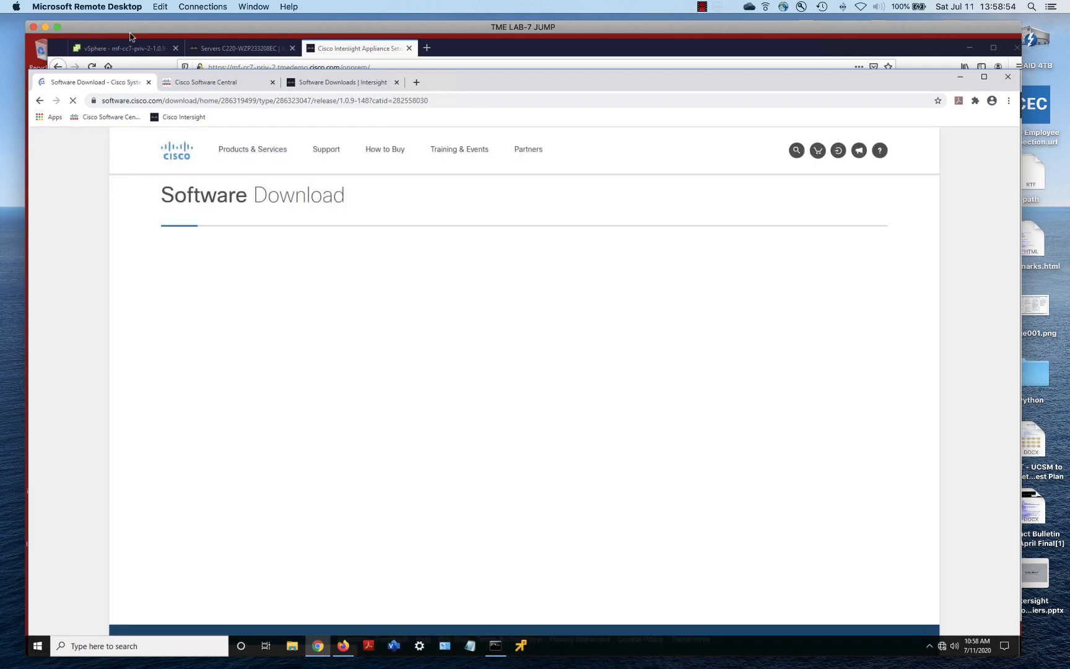
key("ctrl+Tab")
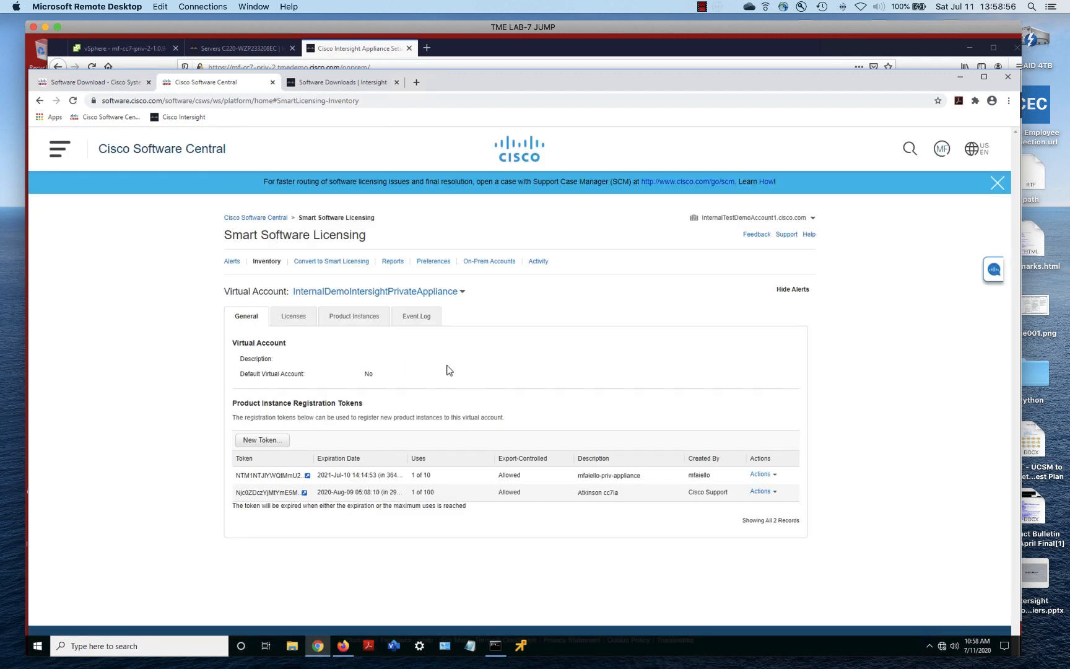
left_click(73, 101)
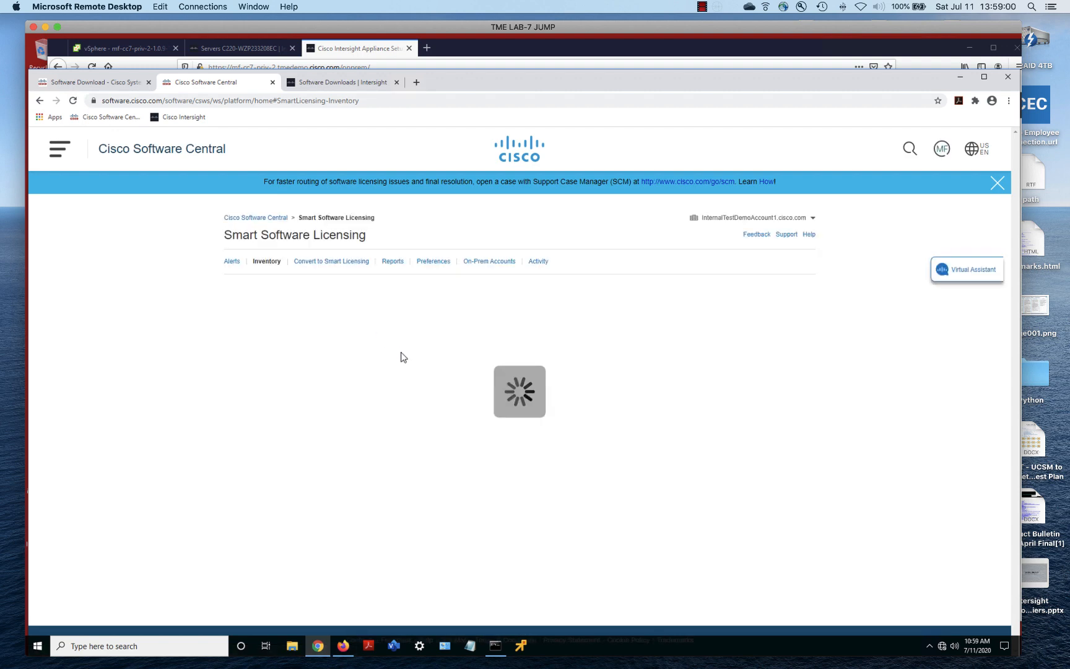
Switch to the InternalDemoIntersightPrivateAppliance virtual account and list its licenses
left_click(380, 295)
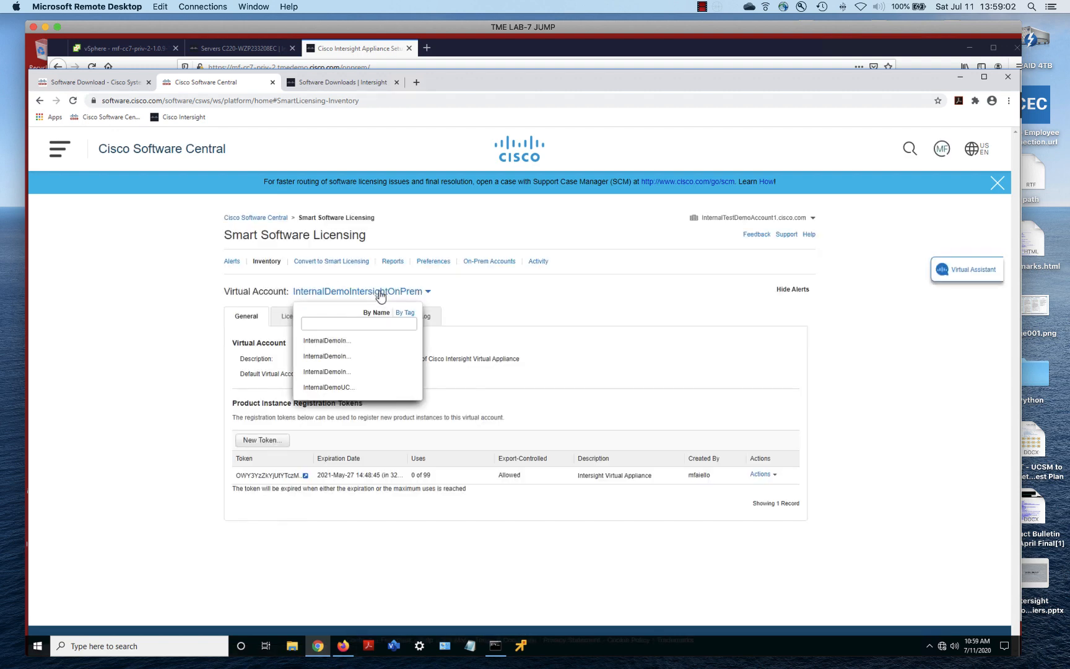
left_click(334, 357)
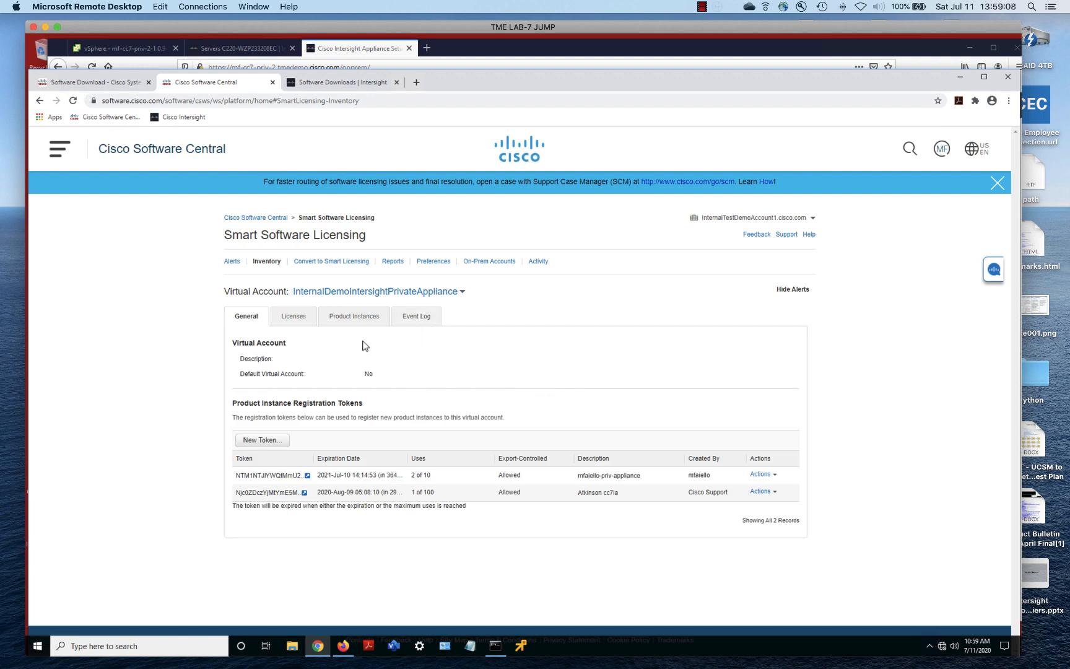
left_click(337, 322)
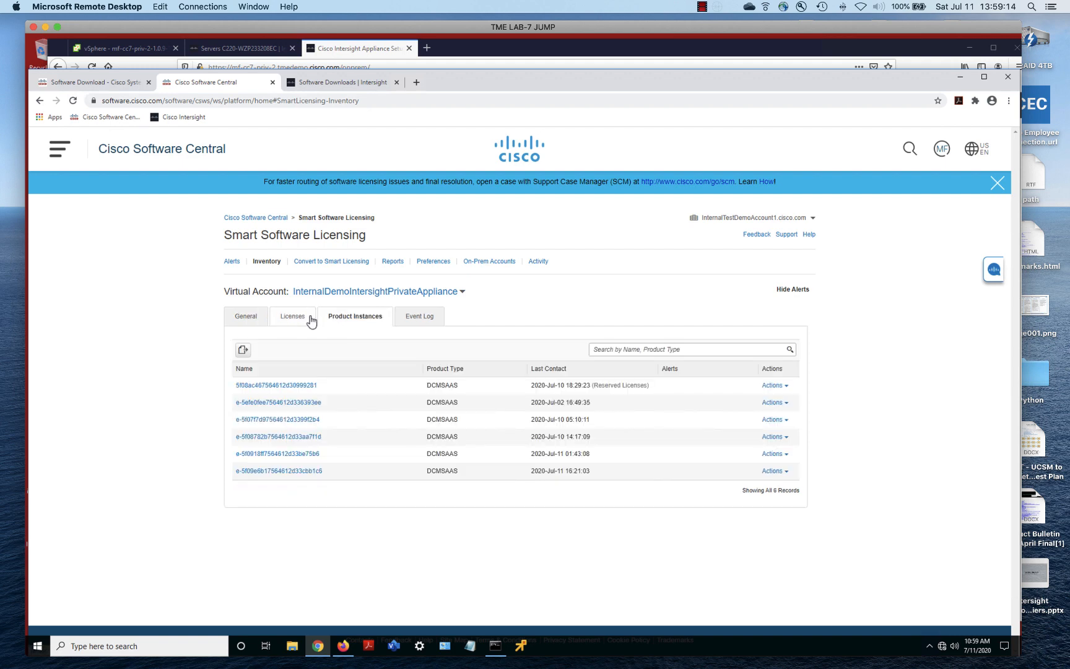
left_click(308, 318)
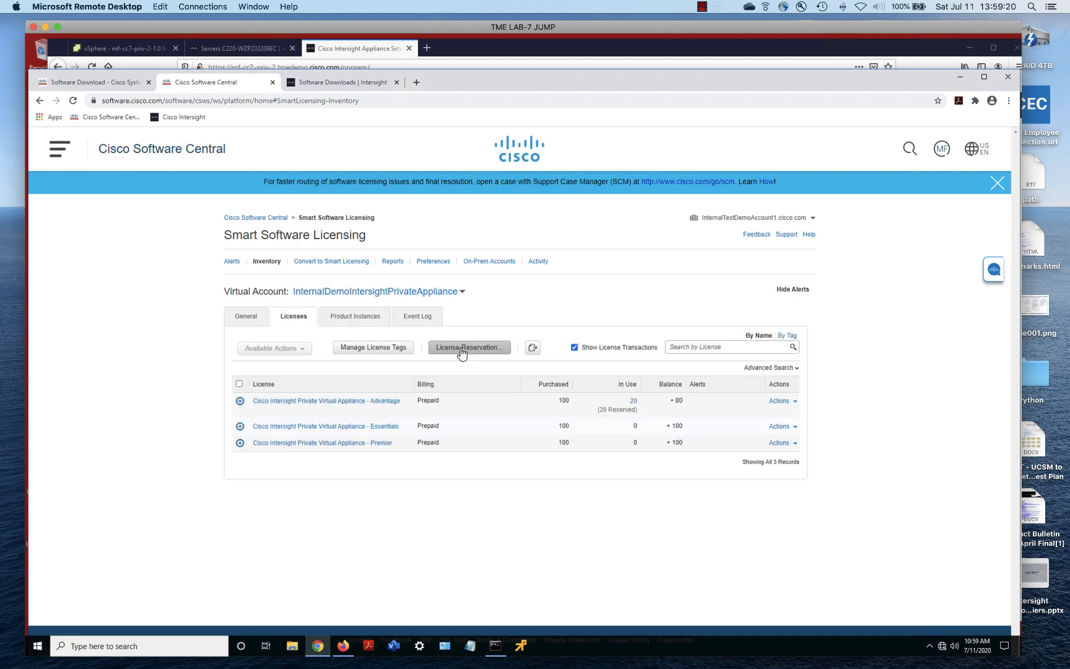
Start a new license reservation and paste in the appliance's reservation request code
left_click(462, 352)
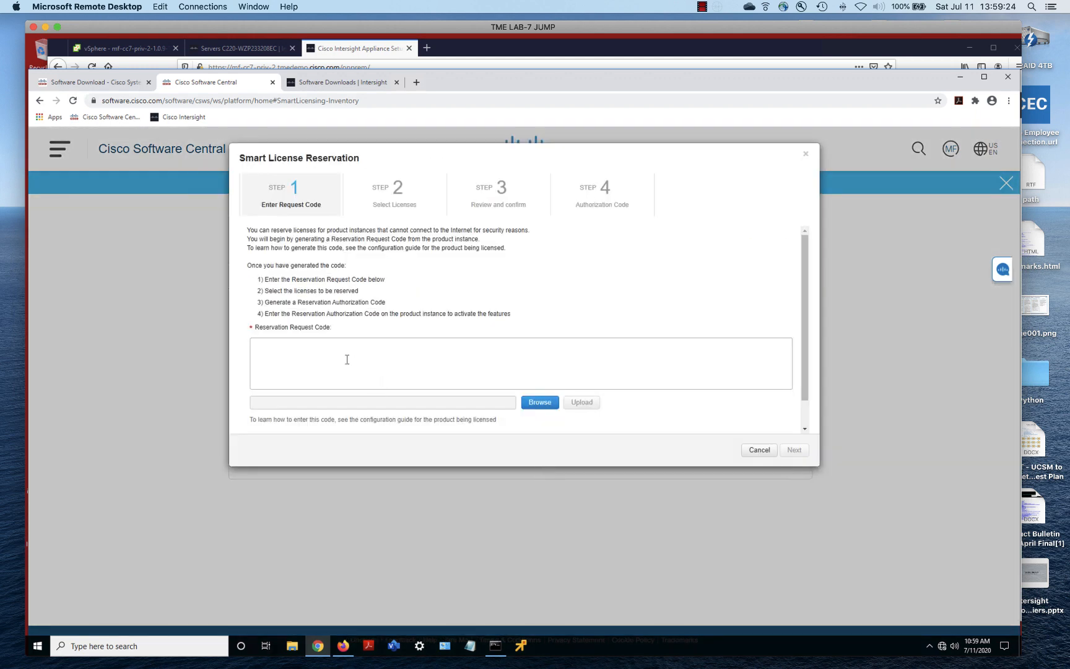
left_click(346, 359)
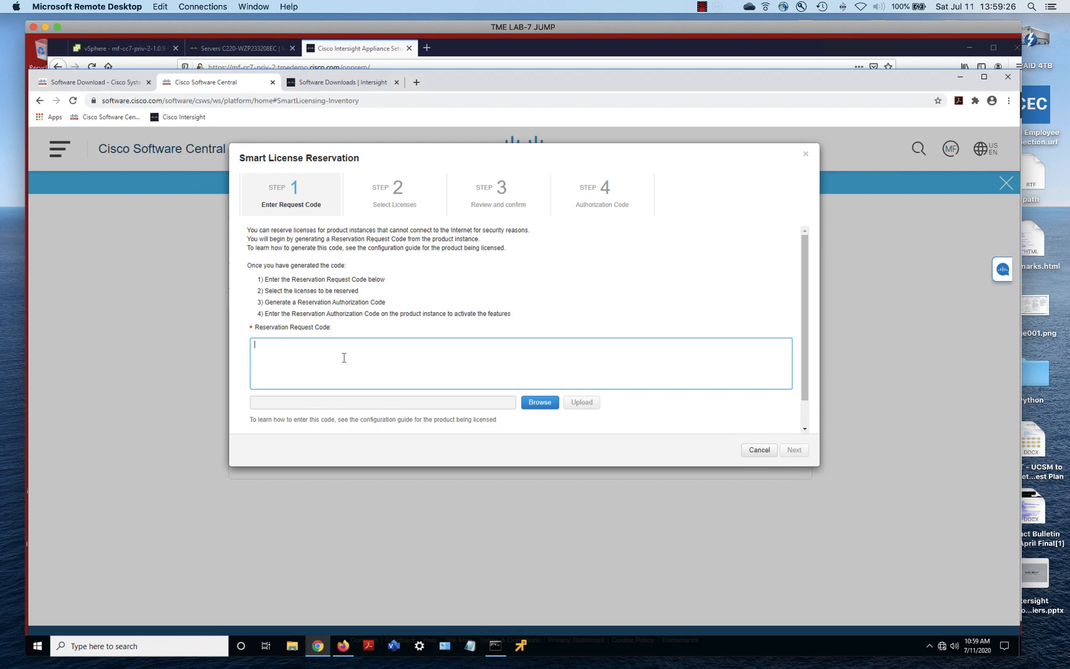
right_click(343, 357)
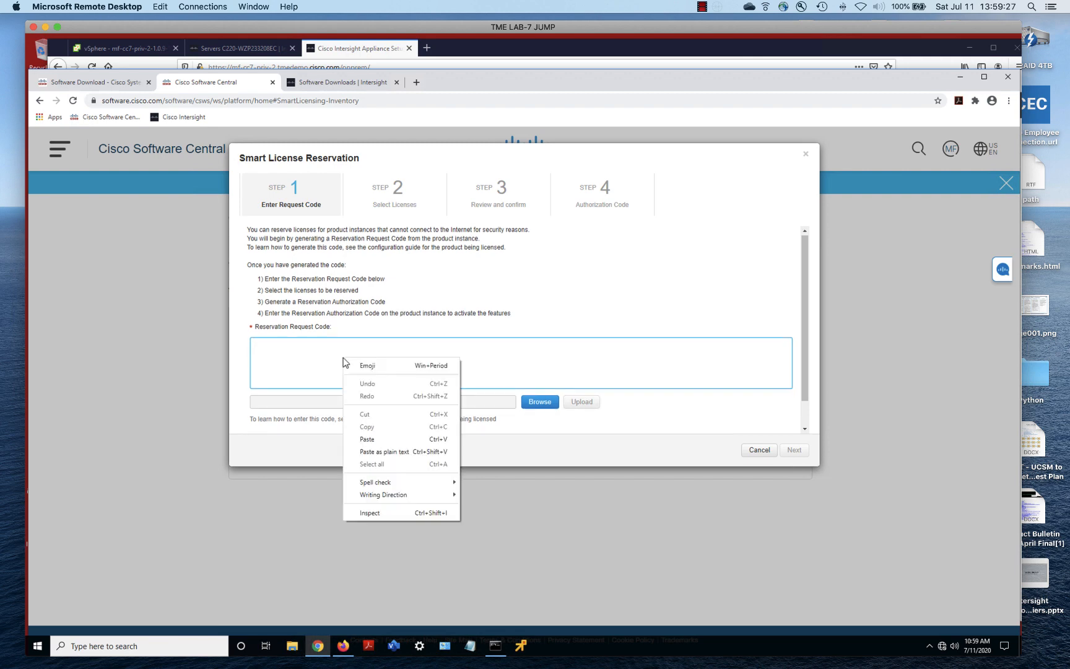
left_click(367, 439)
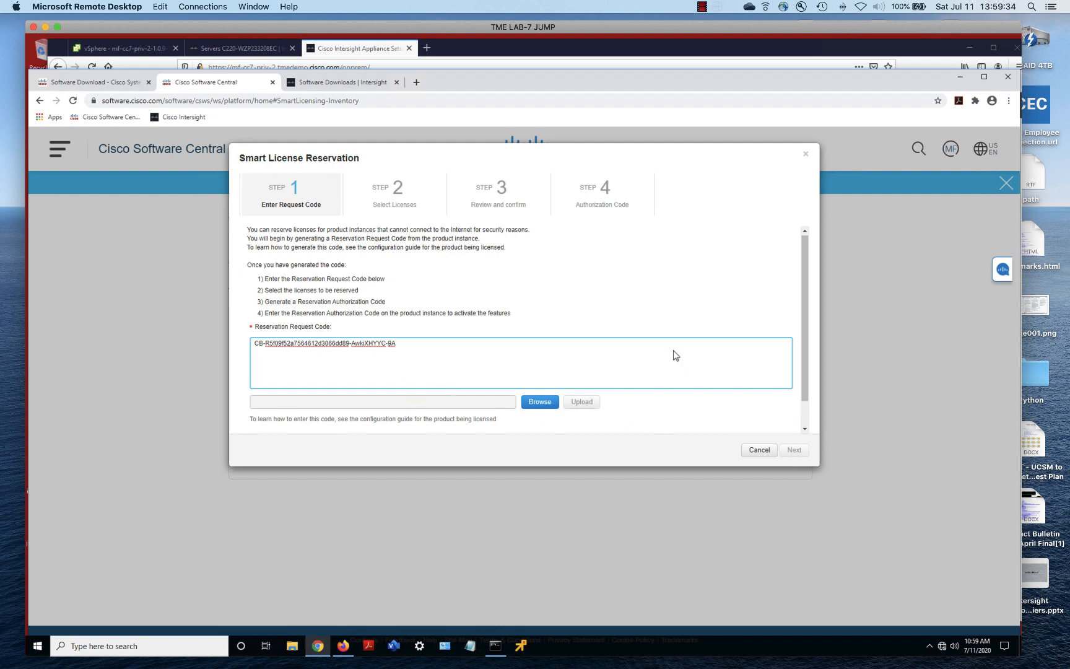
left_click(651, 418)
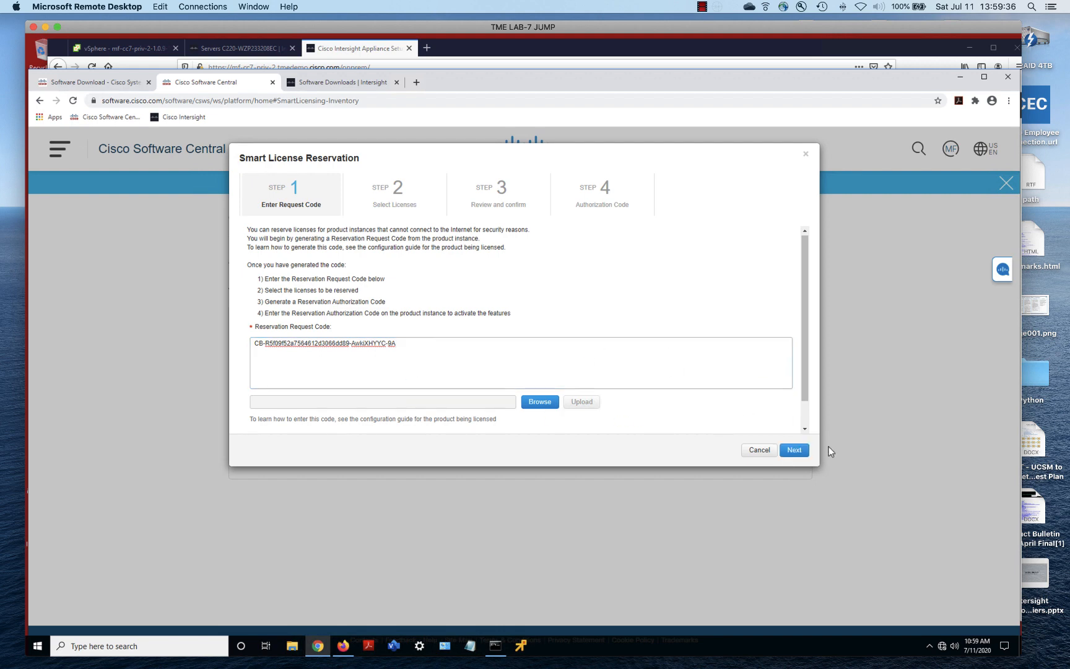
Choose to reserve a specific license, set 20 Advantage licenses, and continue to review
left_click(794, 453)
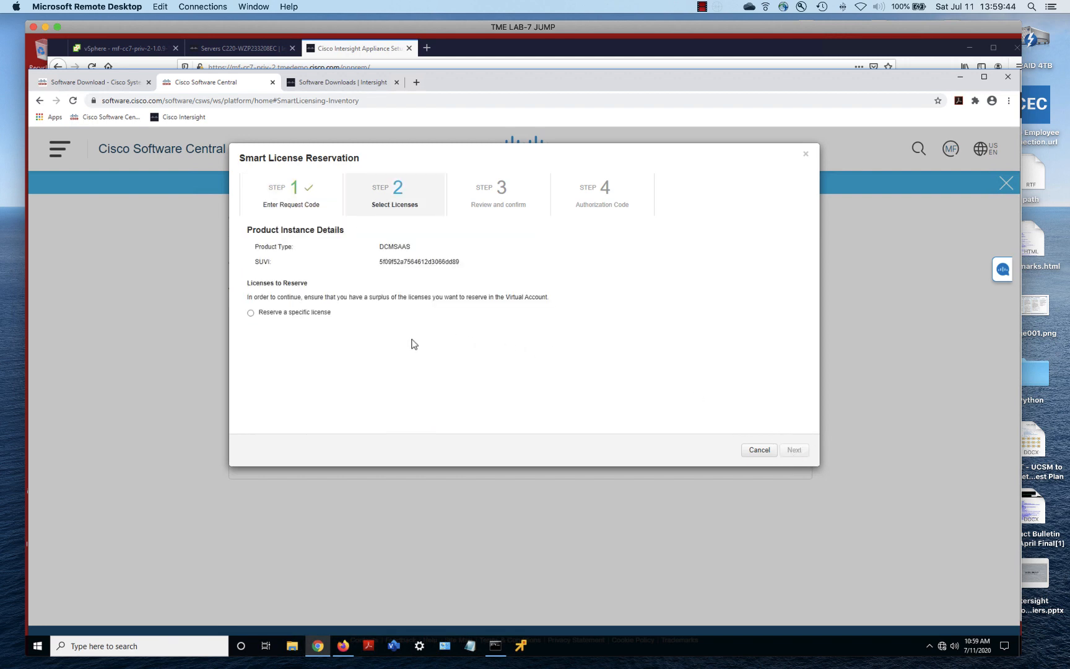
left_click(251, 313)
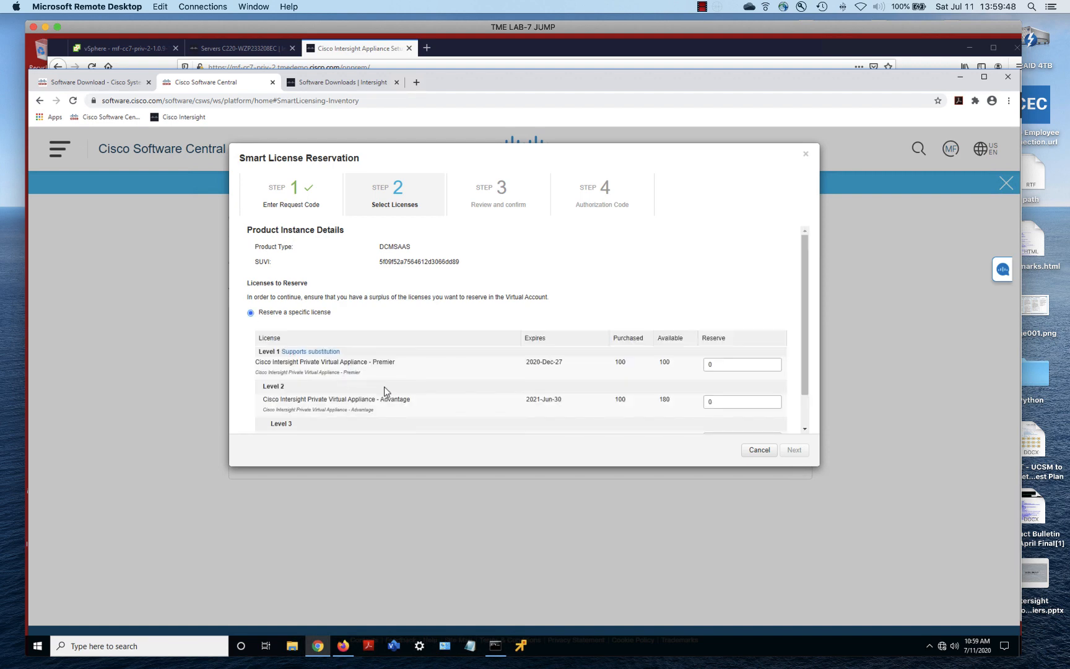
scroll(550, 379, "down", 2)
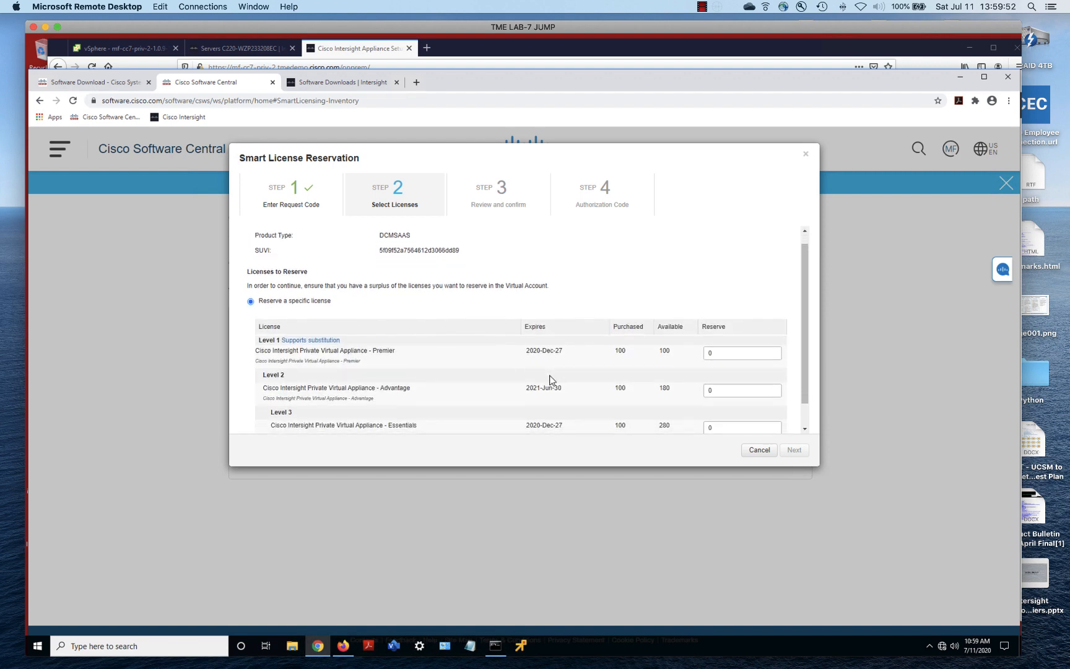
scroll(550, 378, "down", 4)
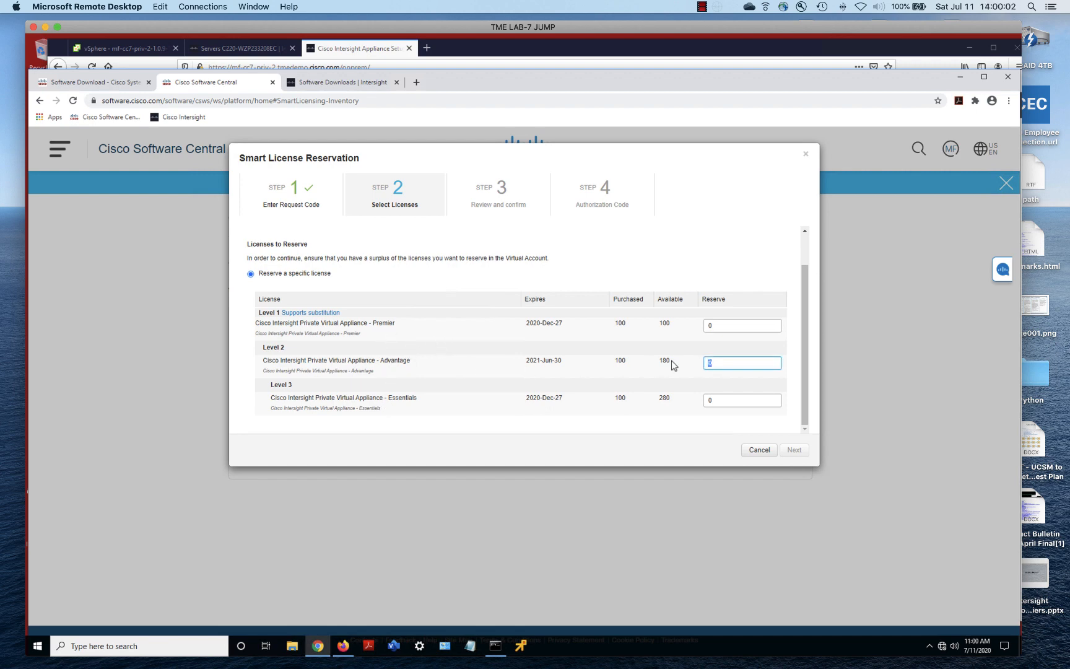
key("BackSpace")
type("20")
scroll(616, 313, "up", 1)
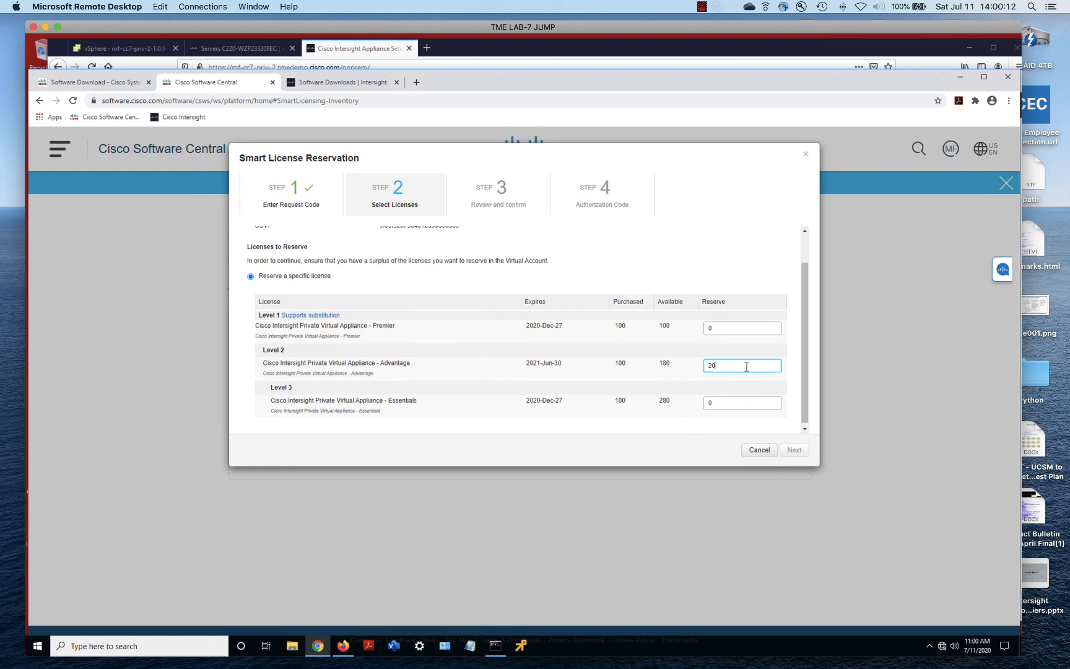
left_click(670, 433)
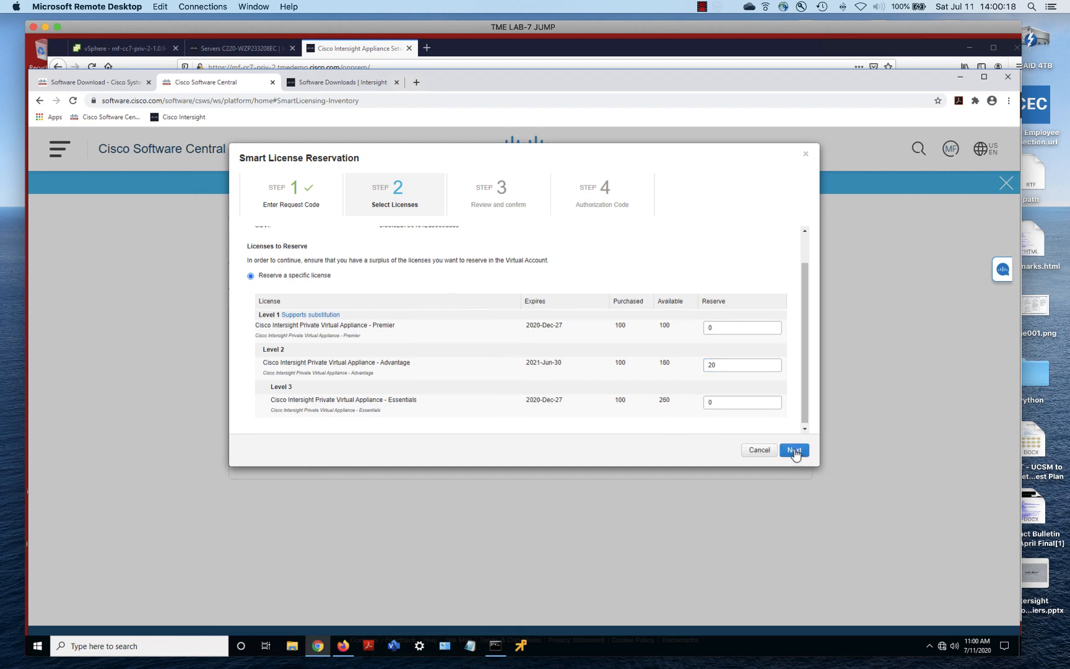
left_click(794, 451)
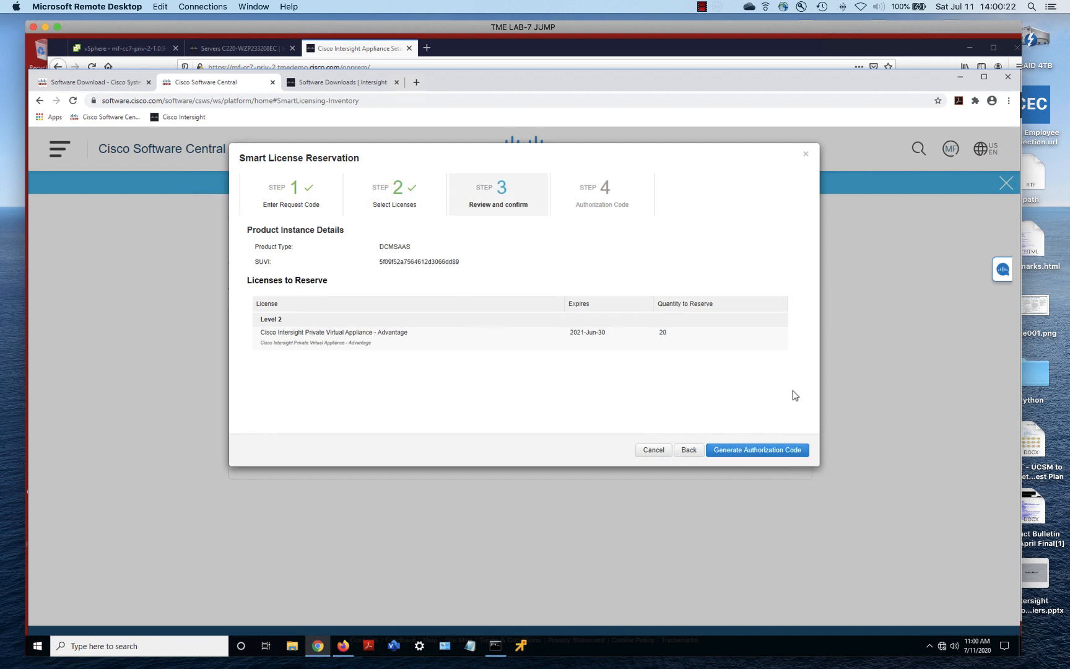
Generate the authorization code for the 20 Advantage licenses and copy it to the clipboard
left_click(751, 453)
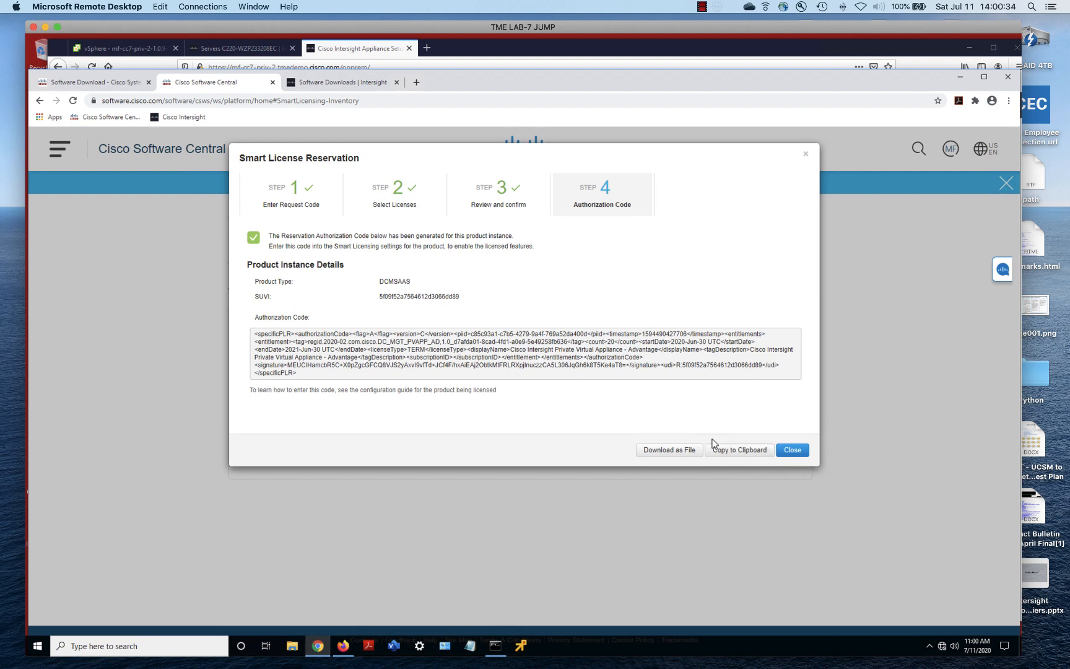
left_click(745, 456)
Paste the authorization code into the appliance's Reserve License page and install the license
left_click(457, 52)
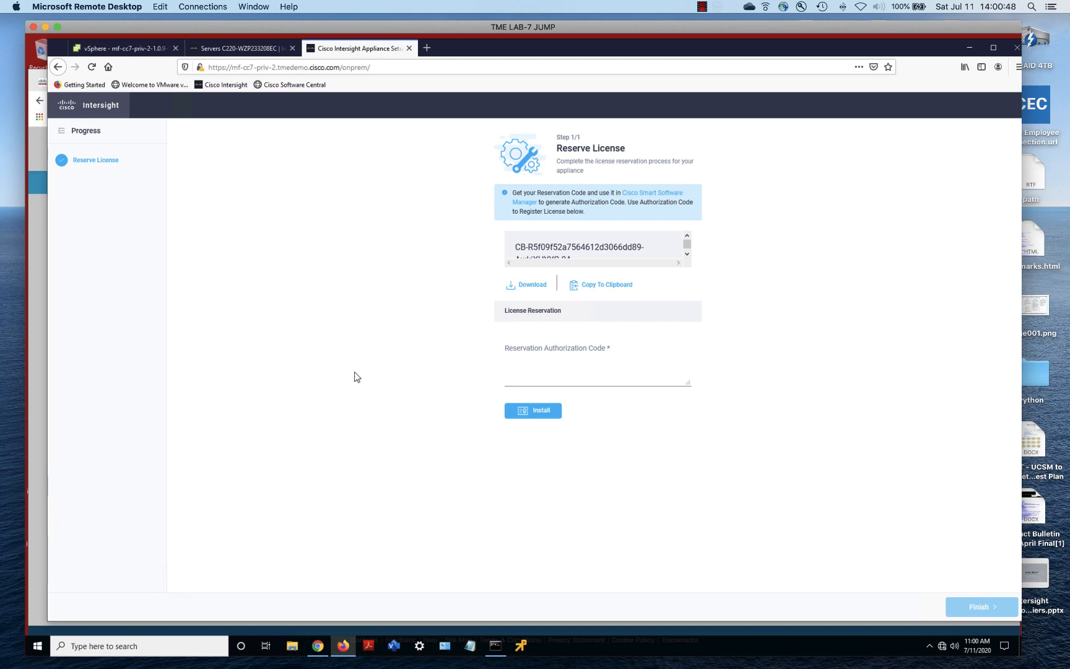
left_click(537, 366)
right_click(538, 357)
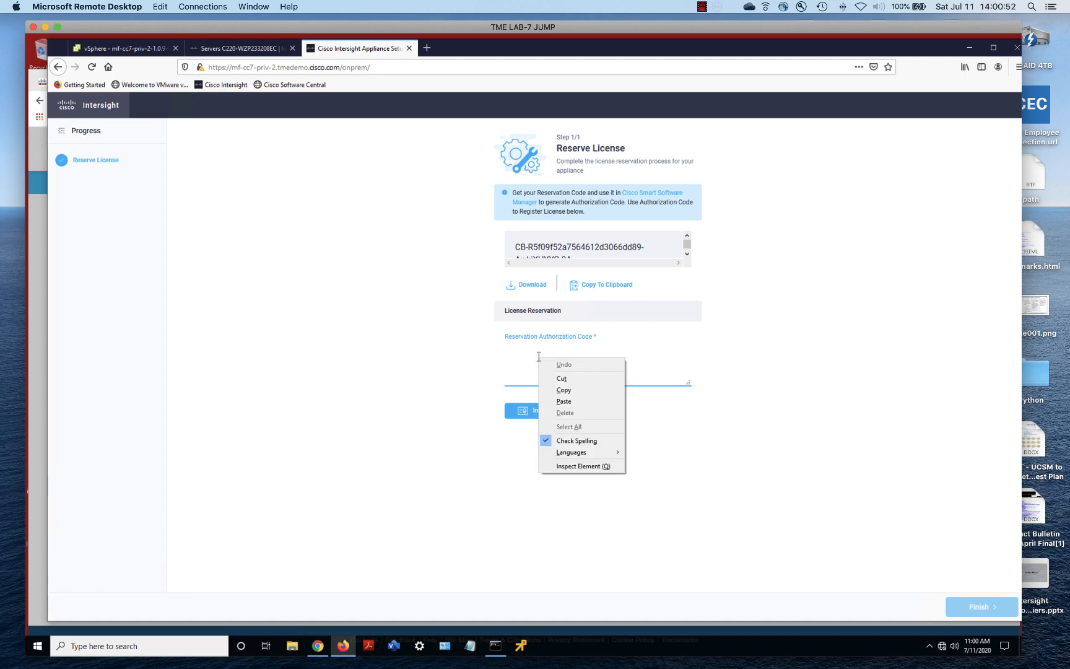
left_click(563, 402)
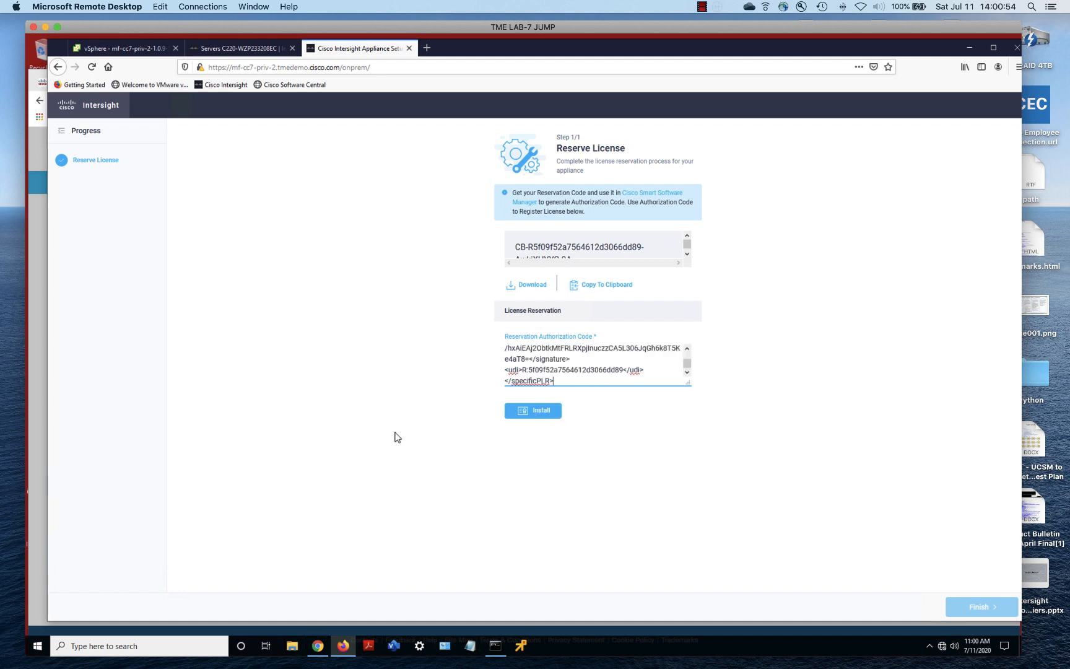
left_click(539, 412)
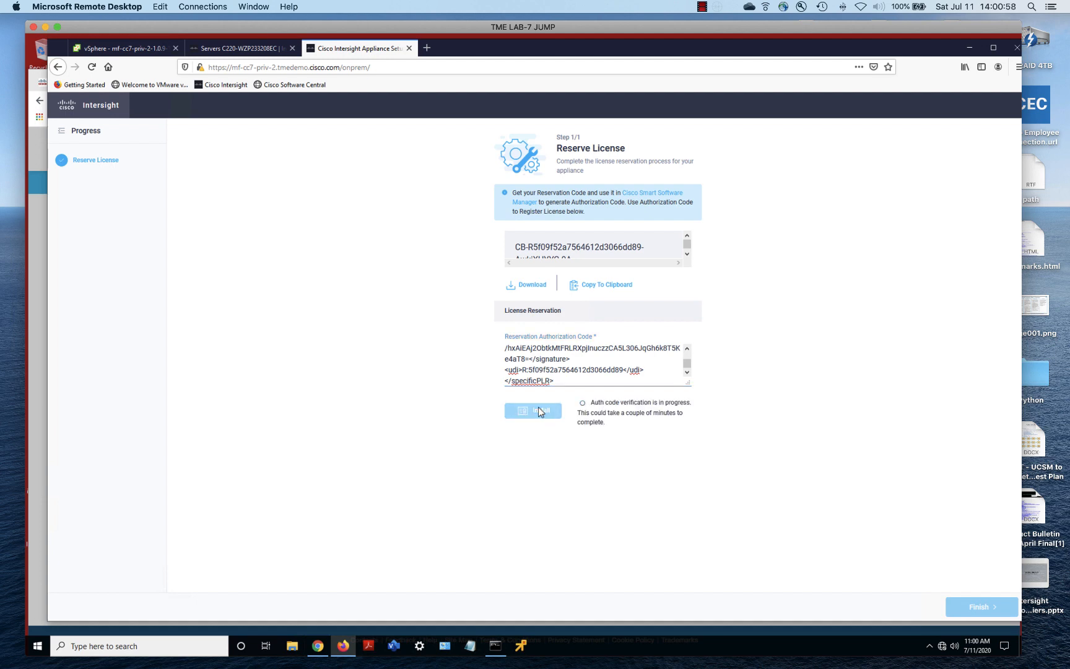
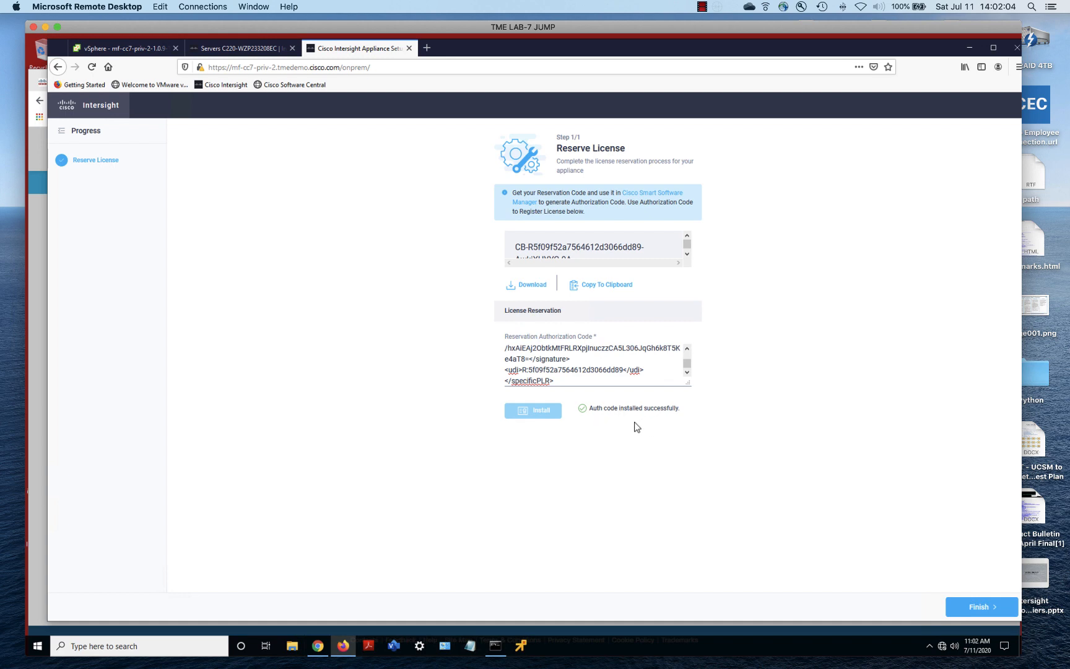
Finish the license reservation so the Intersight Monitor dashboard loads with its welcome dialog
left_click(975, 608)
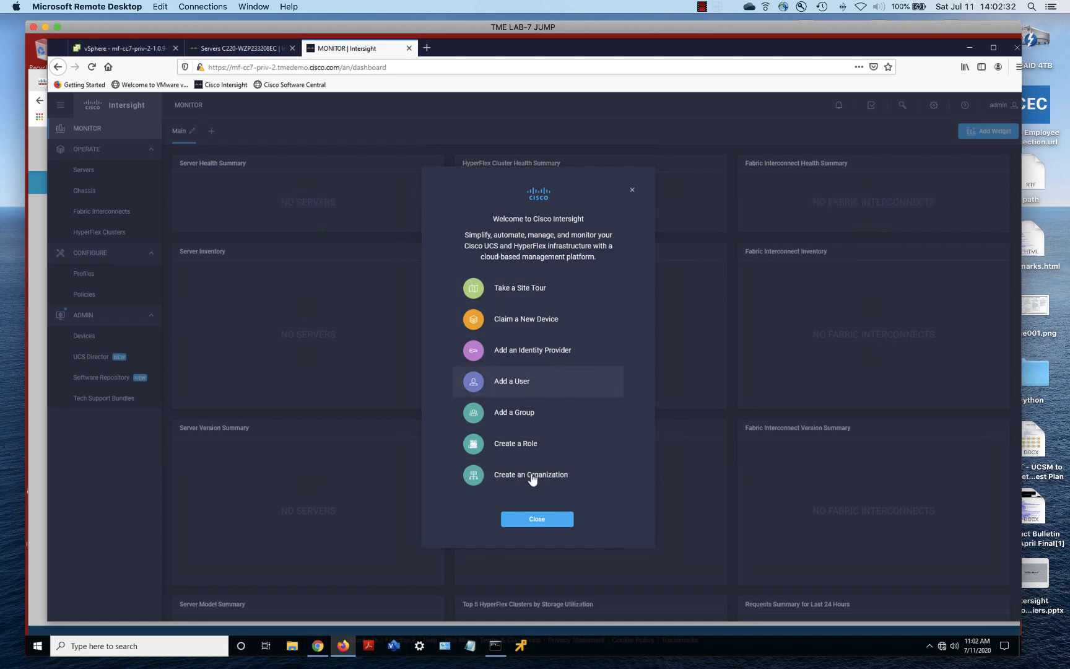
Close the welcome dialog, review the Licensing tiers, then view Account Details showing Essentials
left_click(538, 523)
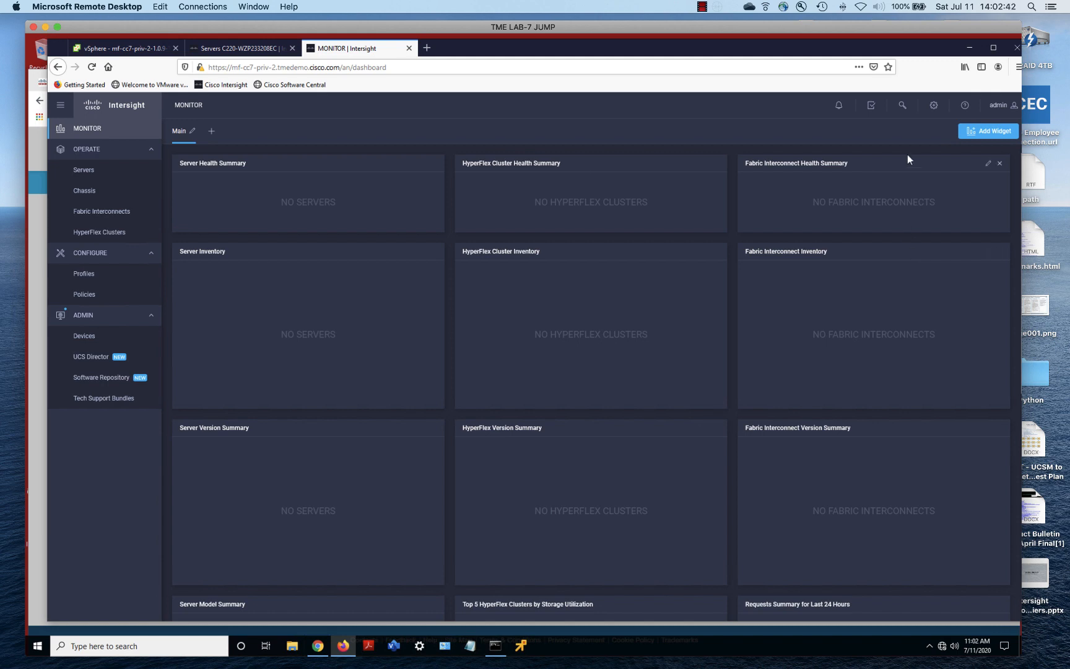
left_click(933, 108)
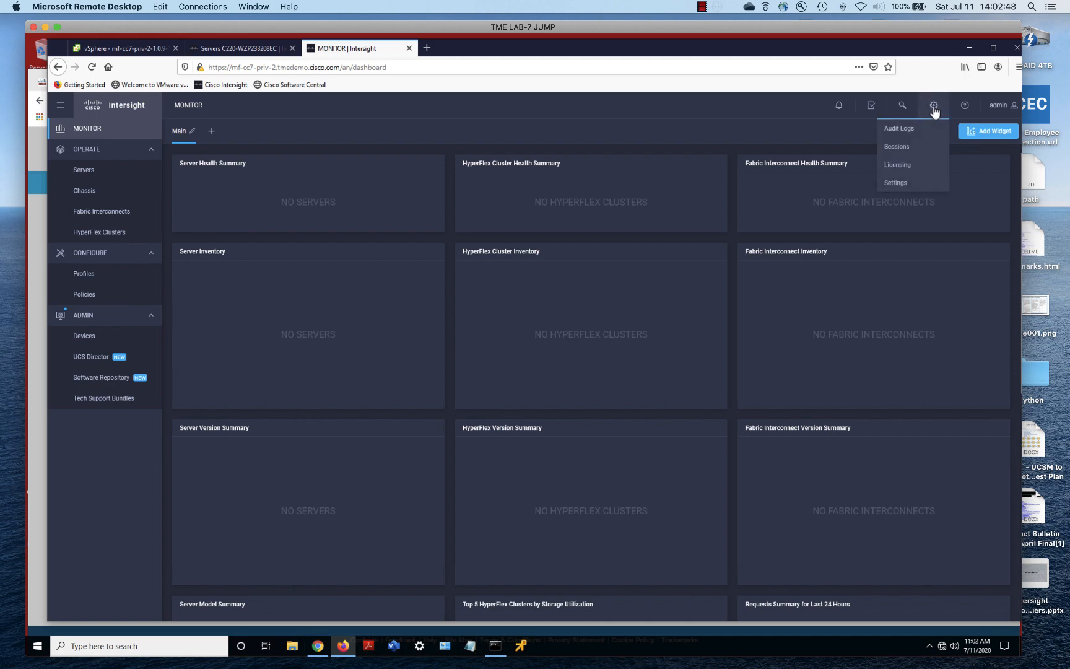
left_click(902, 166)
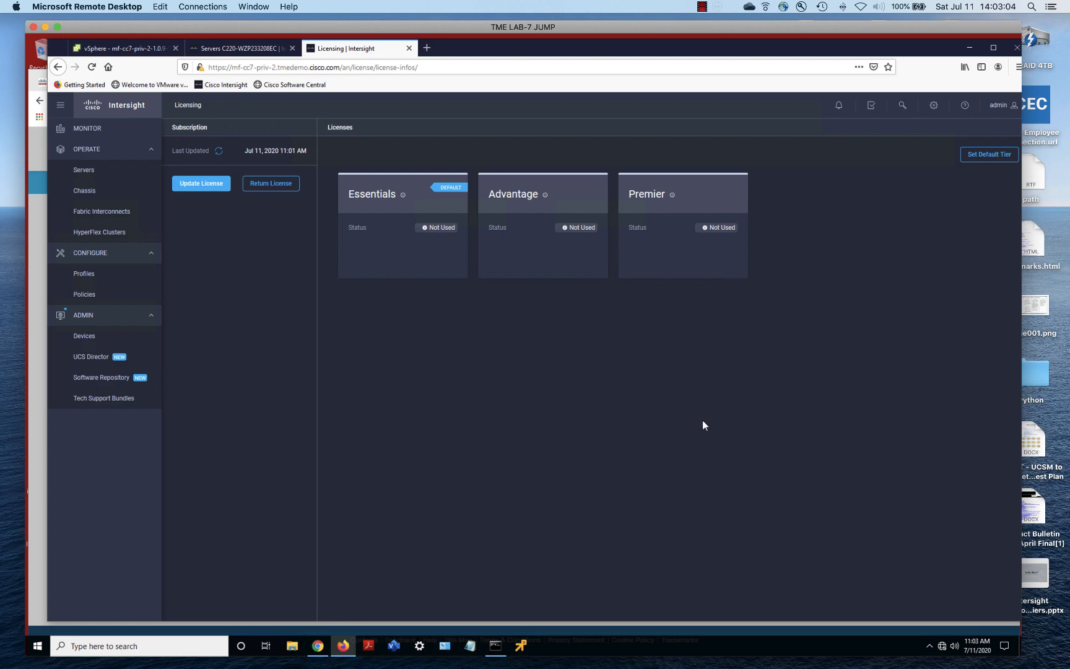
left_click(934, 108)
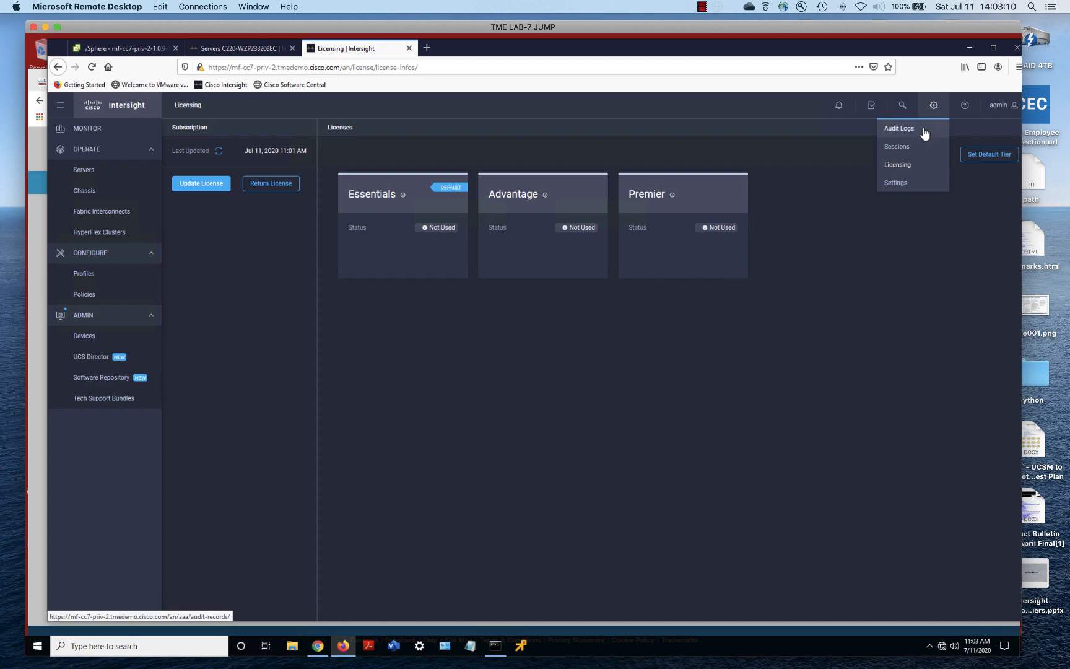
left_click(905, 183)
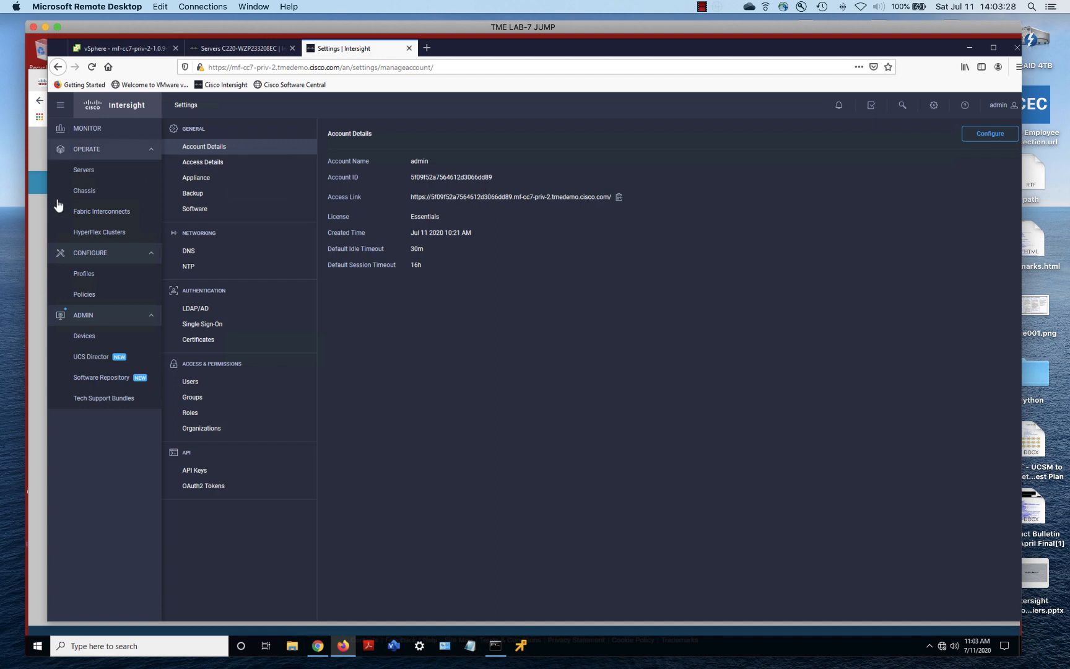
Close the reservation summary and review the appliance's entry in Software Central's Product Instances list
left_click(39, 221)
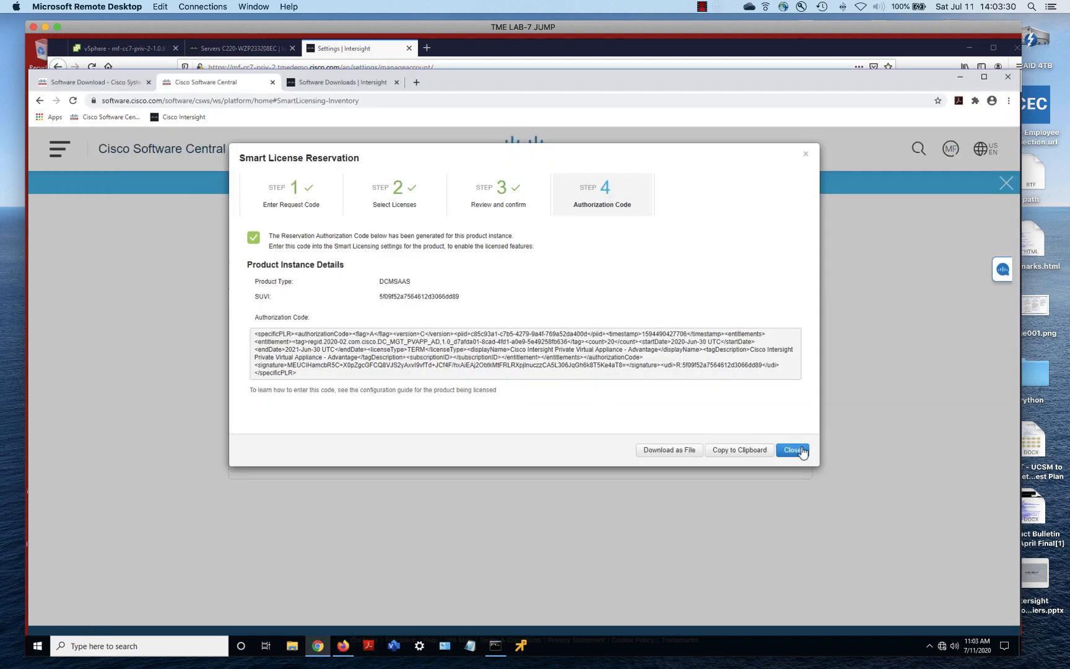
left_click(801, 450)
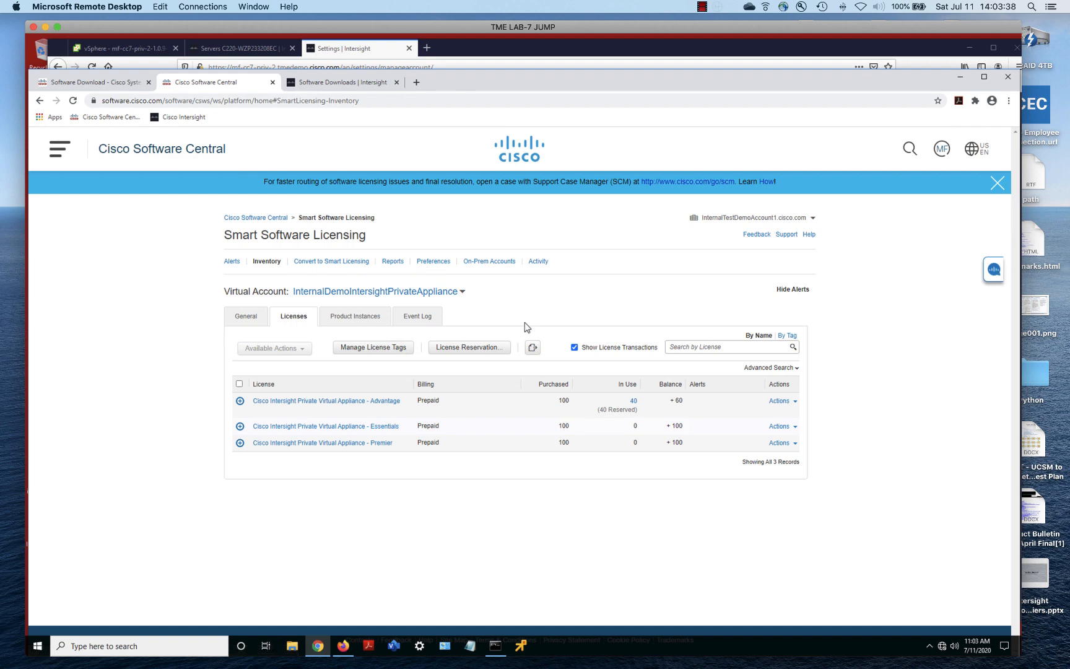
left_click(352, 317)
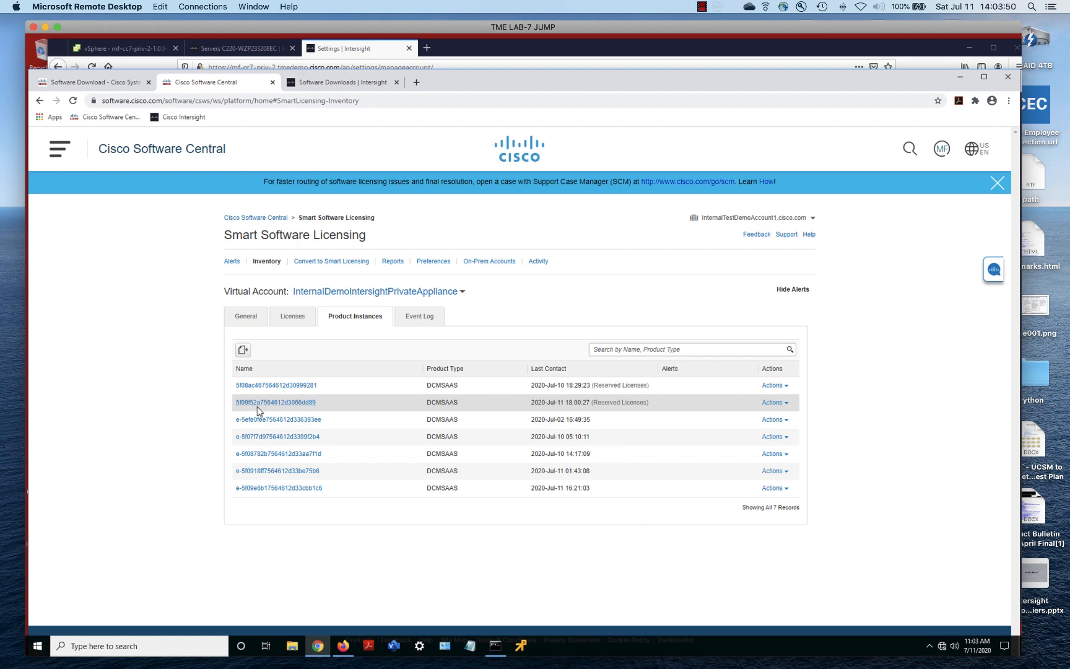
left_click(275, 404)
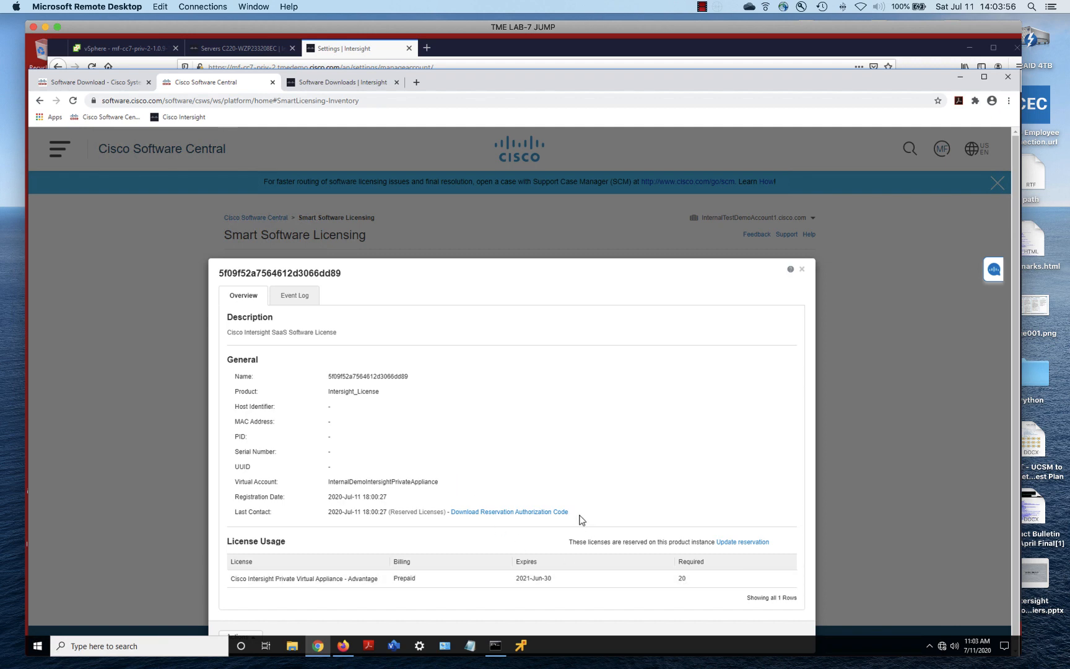
left_click(800, 269)
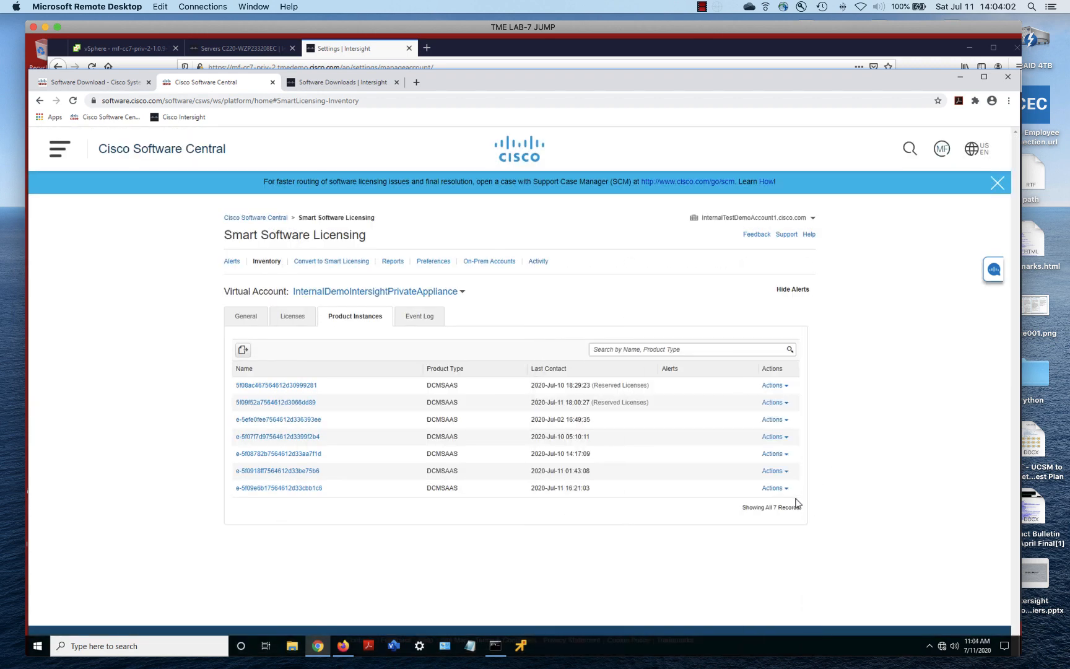
left_click(493, 44)
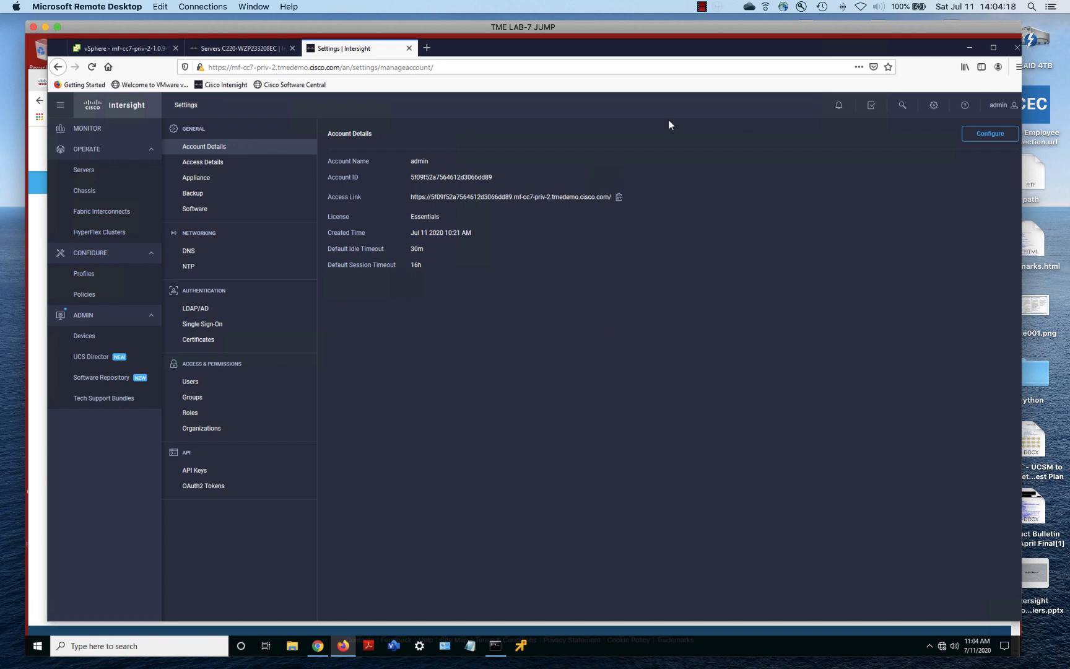
left_click(701, 7)
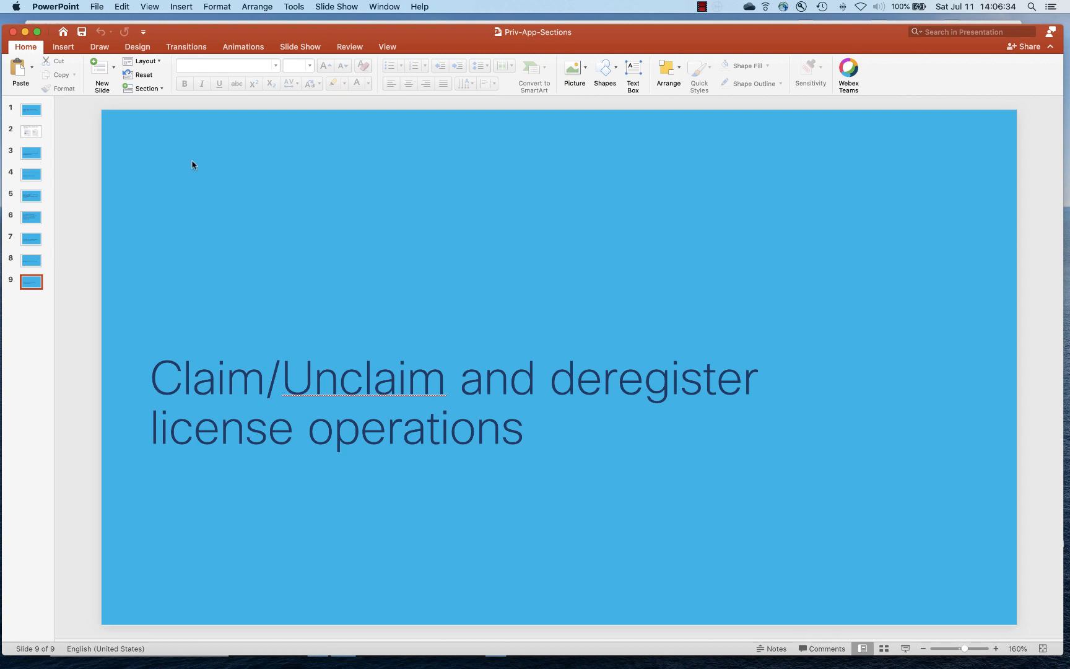
left_click(25, 32)
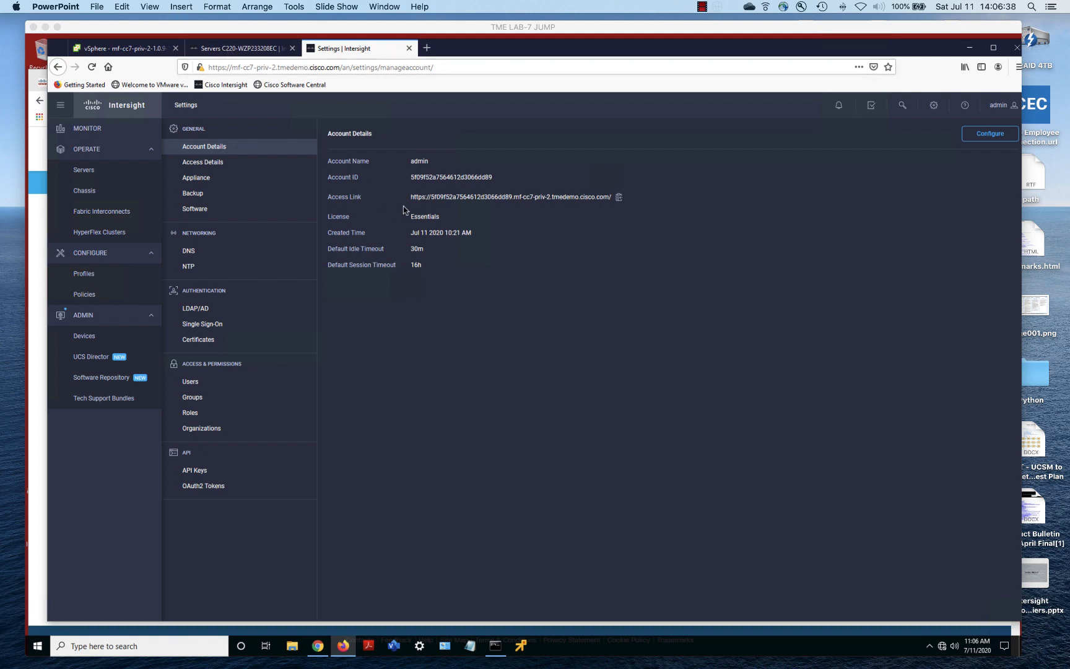
Check the Monitor dashboard and C220 server tab, then list devices under ADMIN > Devices
left_click(78, 130)
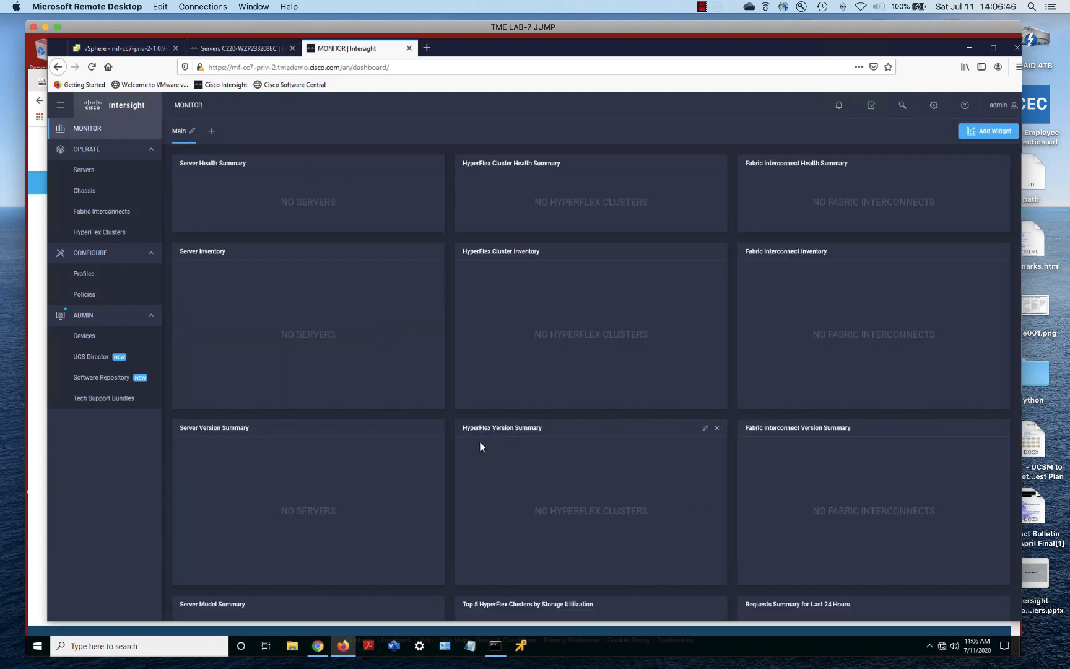
left_click(243, 52)
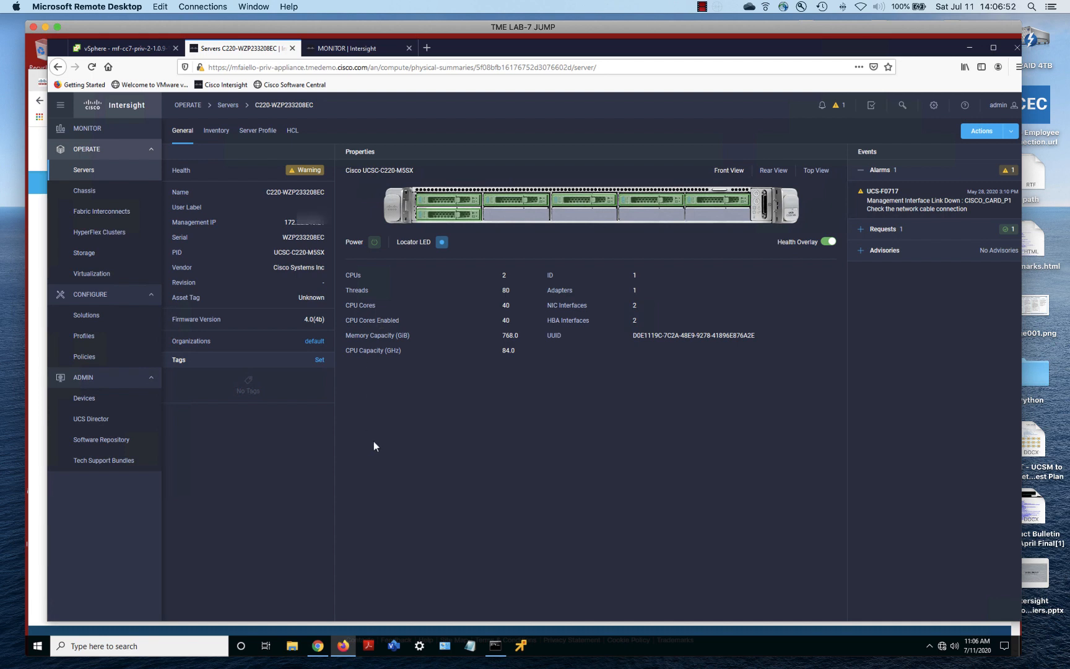
left_click(83, 400)
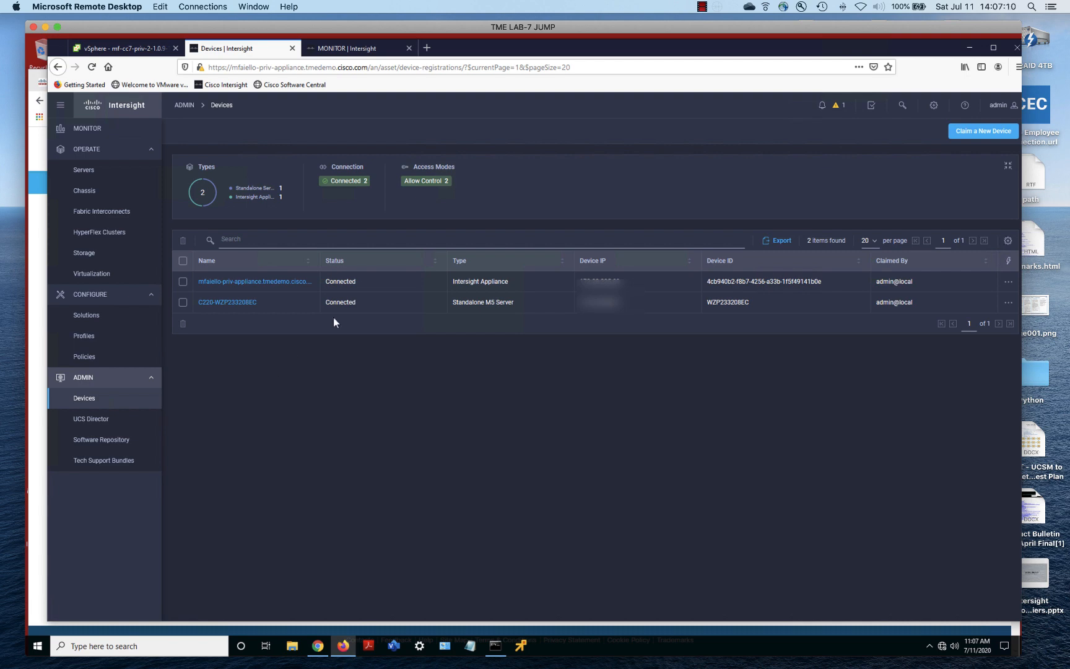
Switch to the local browser to load the C220-WZP233208EC server's IMC management page
left_click(35, 229)
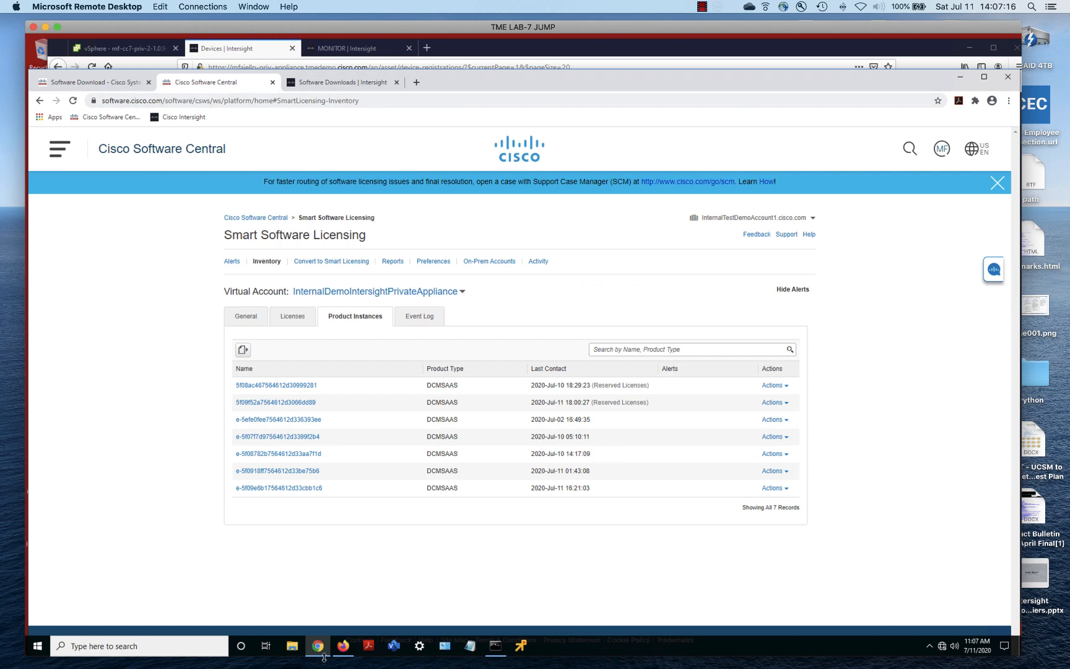
mouse_move(319, 658)
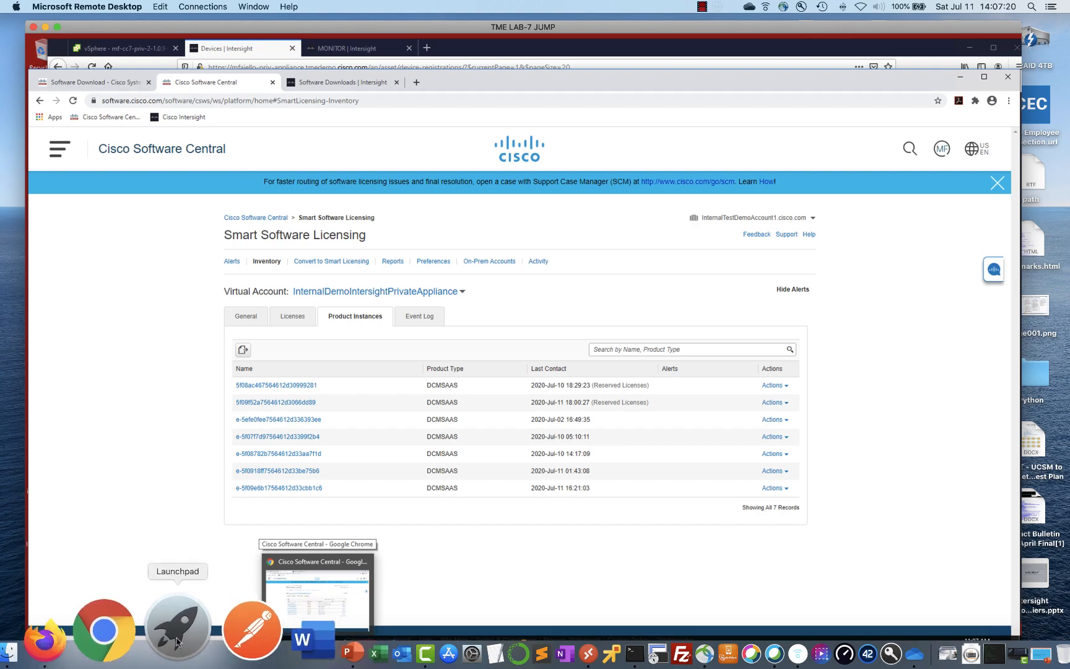
left_click(40, 641)
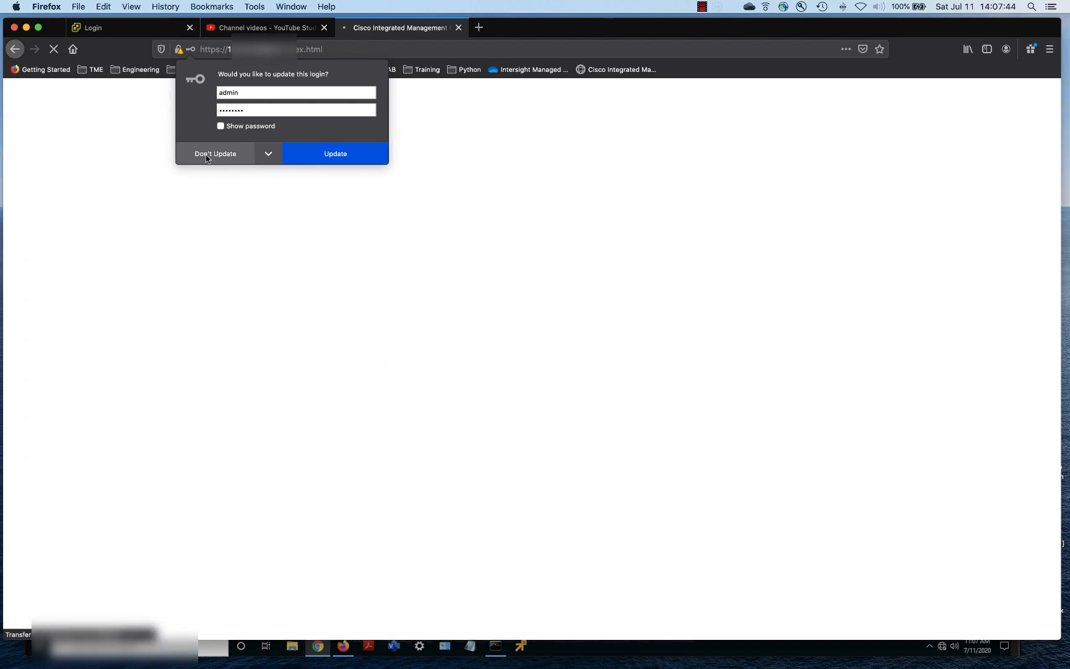
Dismiss the password prompt and open Admin > Device Connector to confirm the server is Claimed
left_click(322, 159)
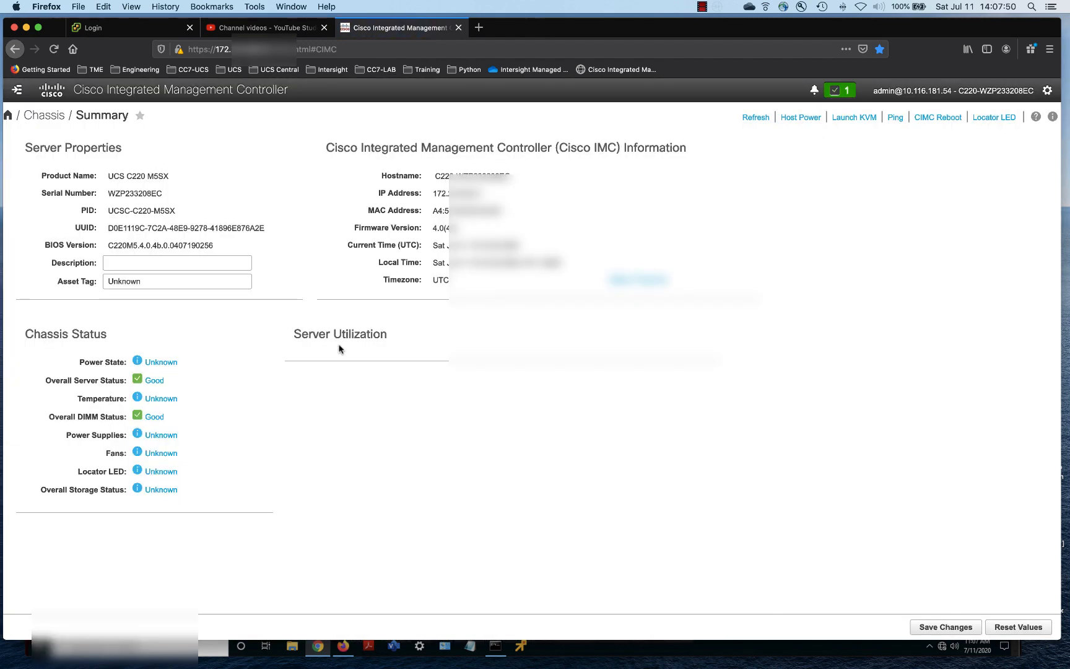
left_click(16, 90)
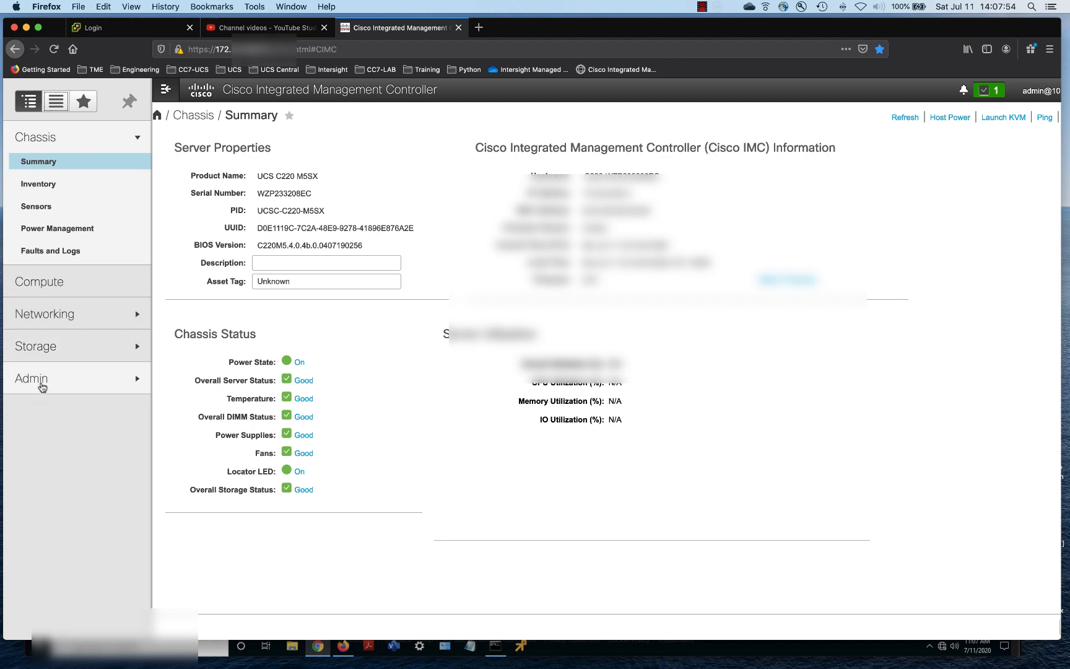
left_click(40, 381)
left_click(67, 447)
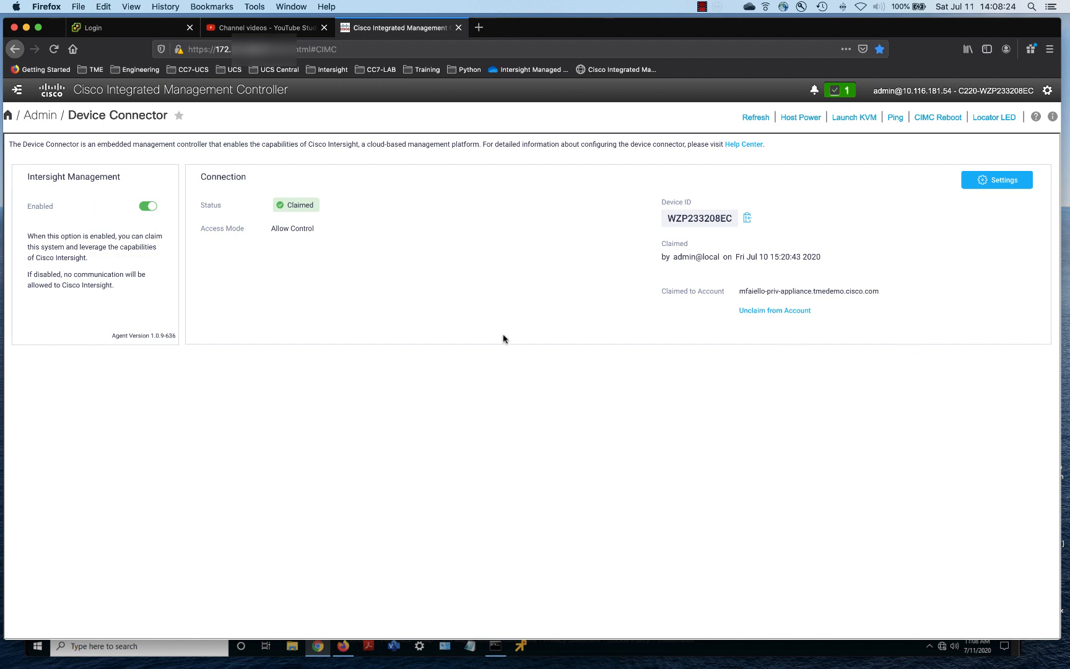
Minimize the IMC and licensing browser windows to bring back the Intersight Devices page
left_click(26, 28)
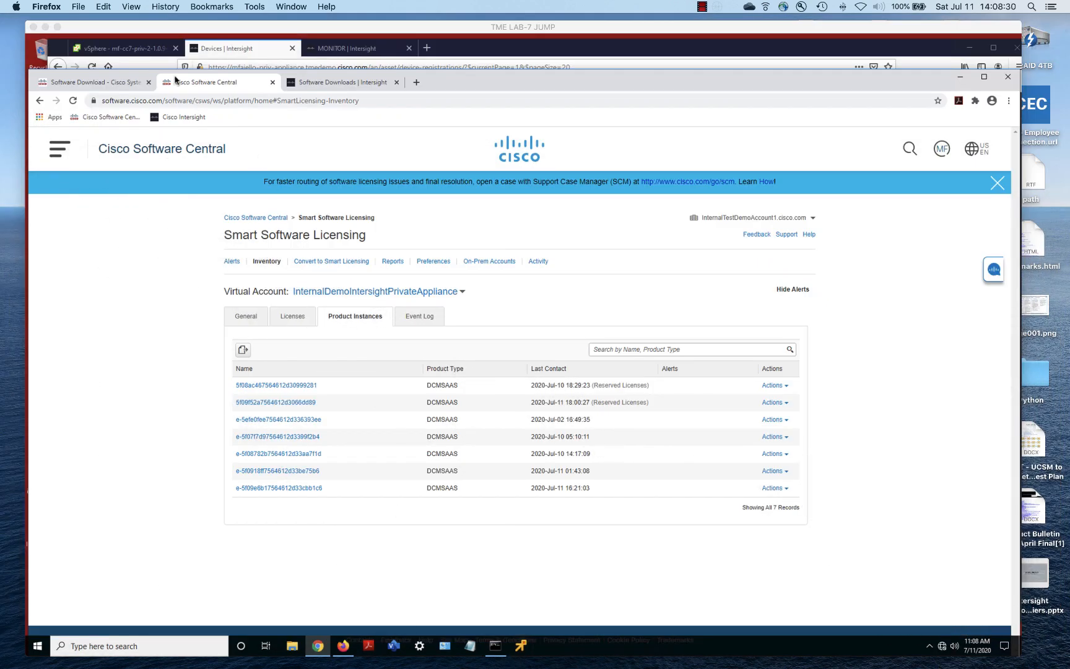
left_click(323, 83)
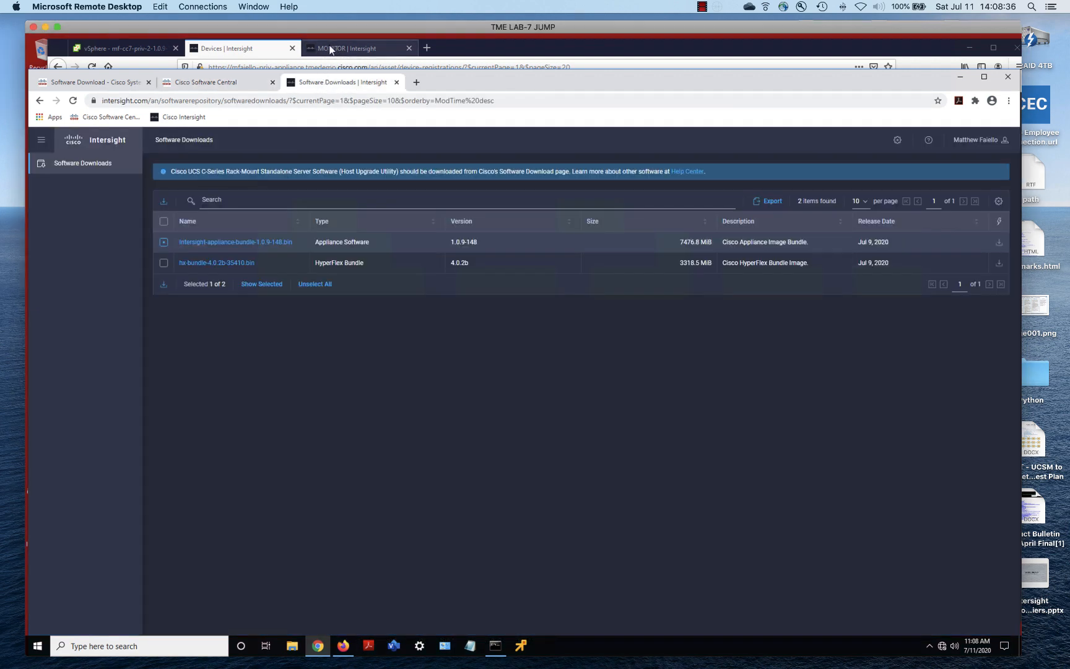
left_click(959, 77)
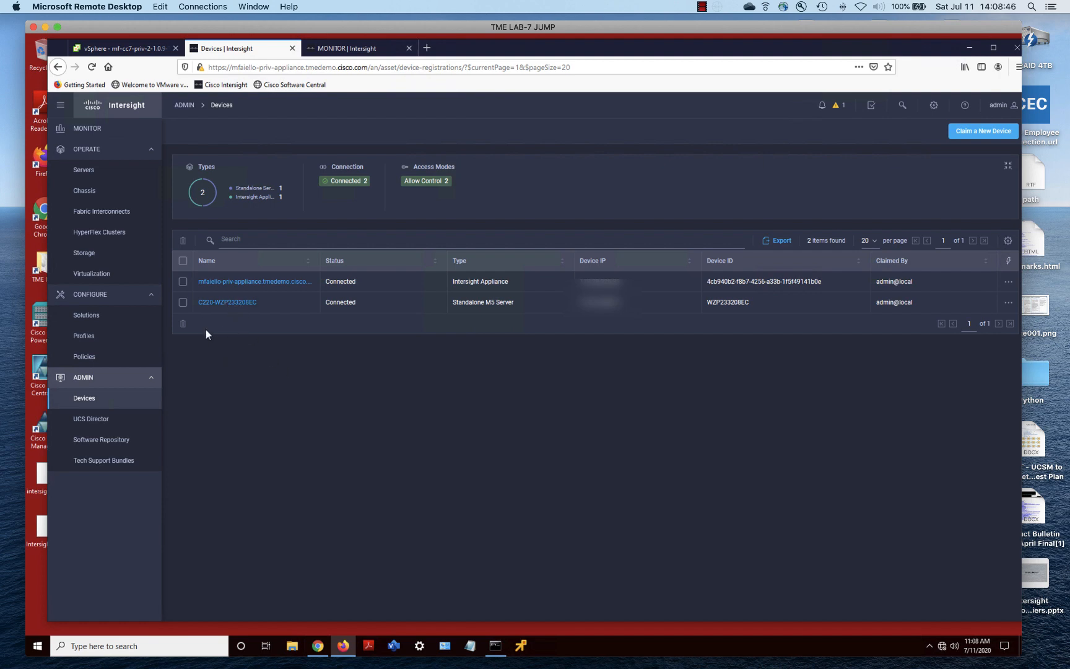
Delete the C220-WZP233208EC server from the Devices list and dismiss the success message
left_click(182, 302)
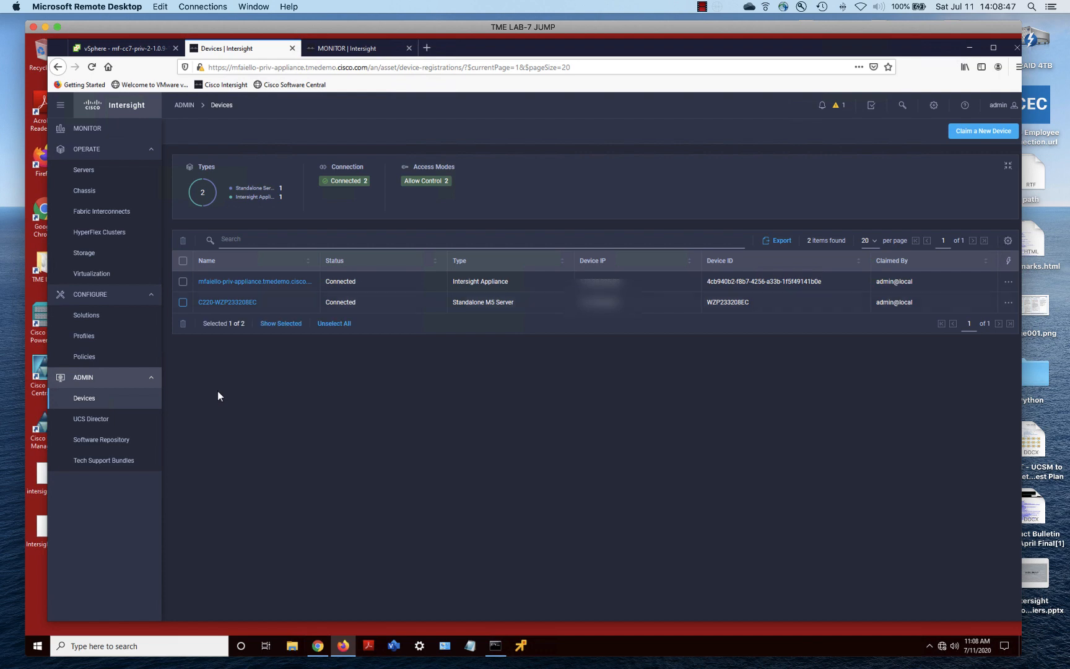
left_click(182, 324)
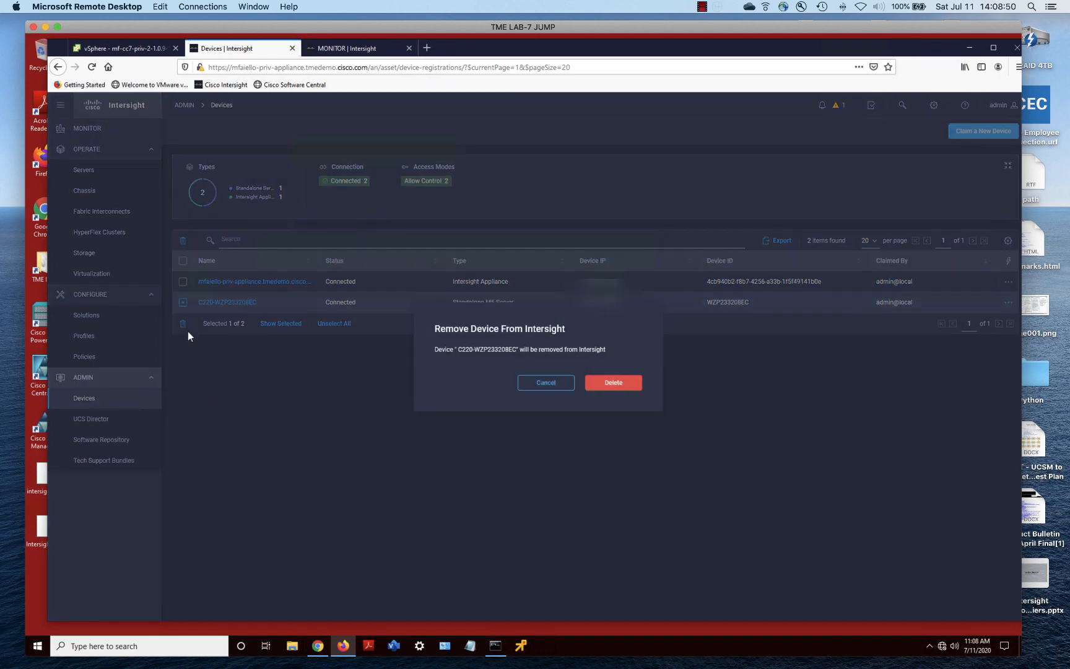
left_click(617, 383)
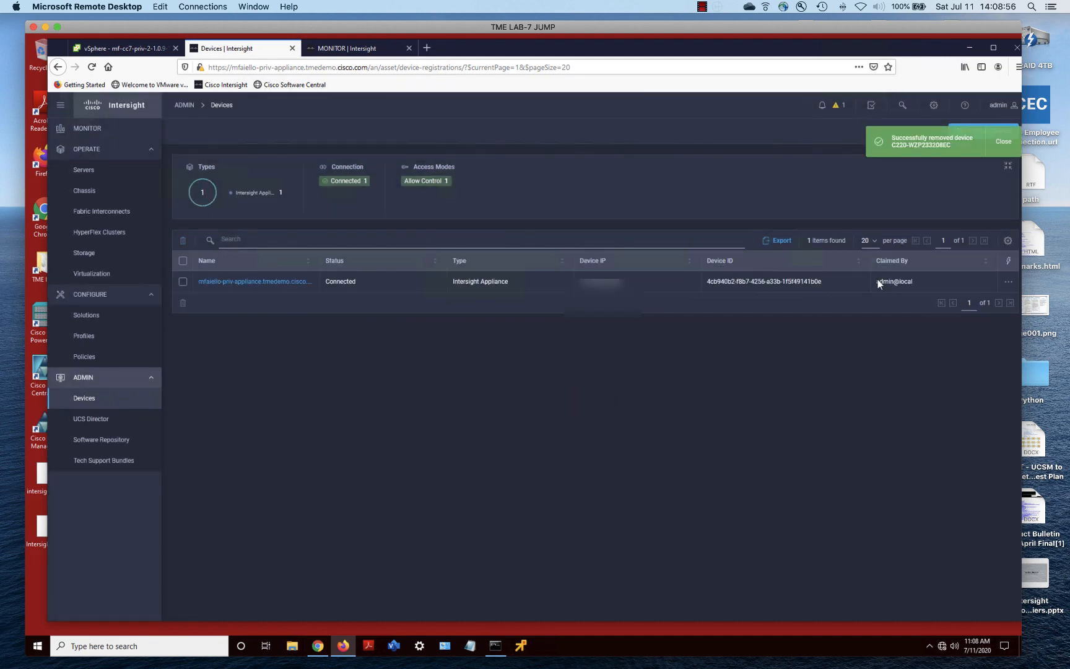
left_click(1006, 144)
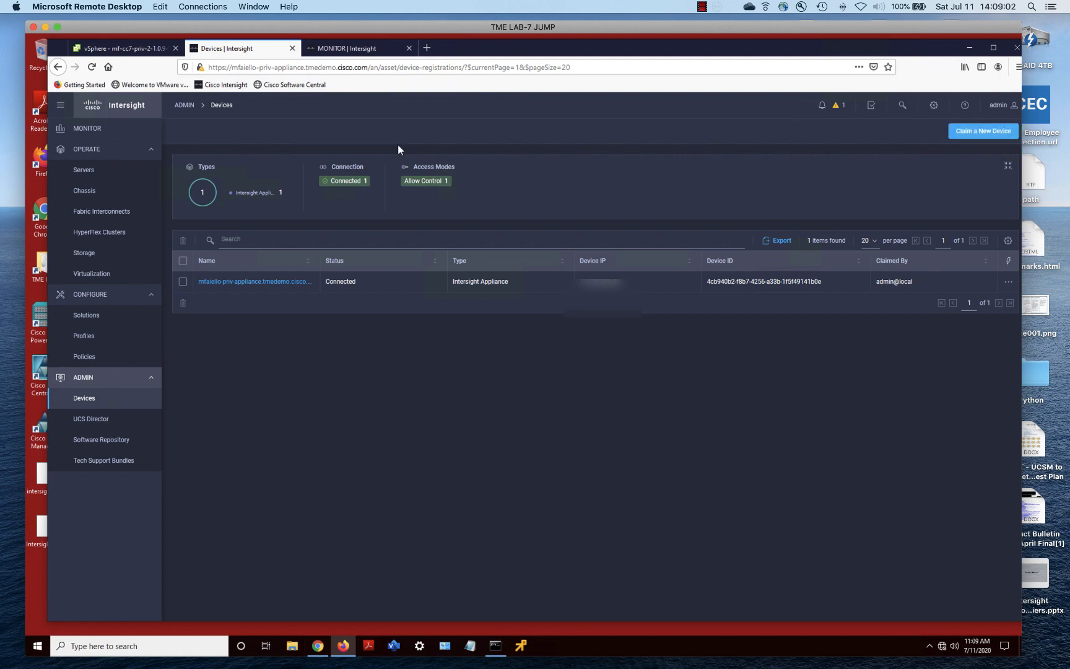
left_click(338, 49)
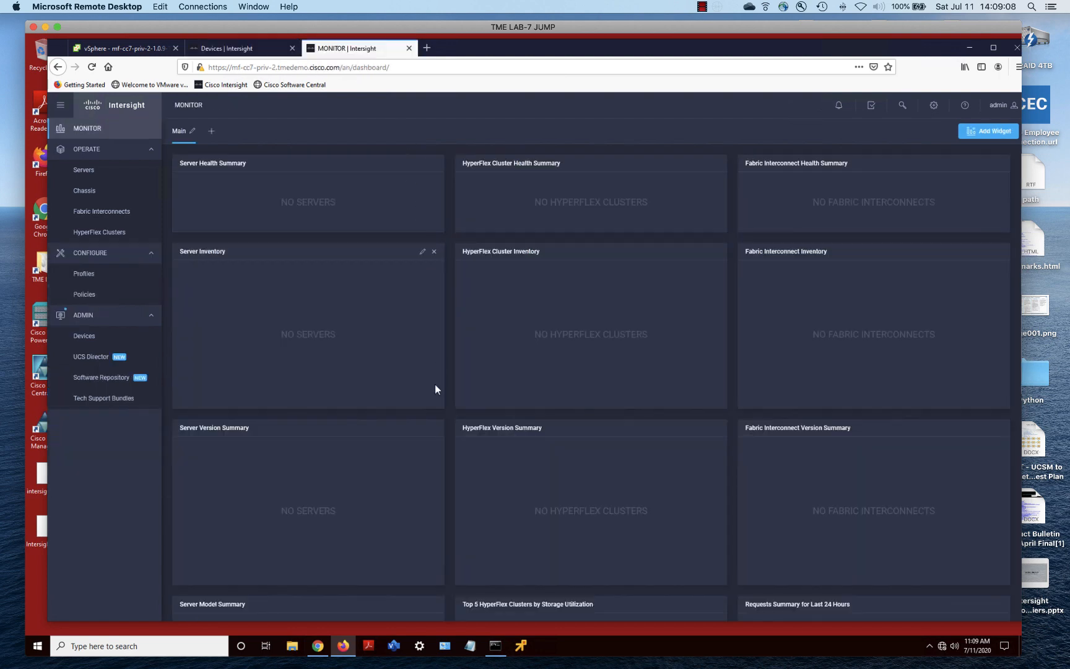
Show the Devices list and briefly view the Intersight Software Downloads page
left_click(238, 49)
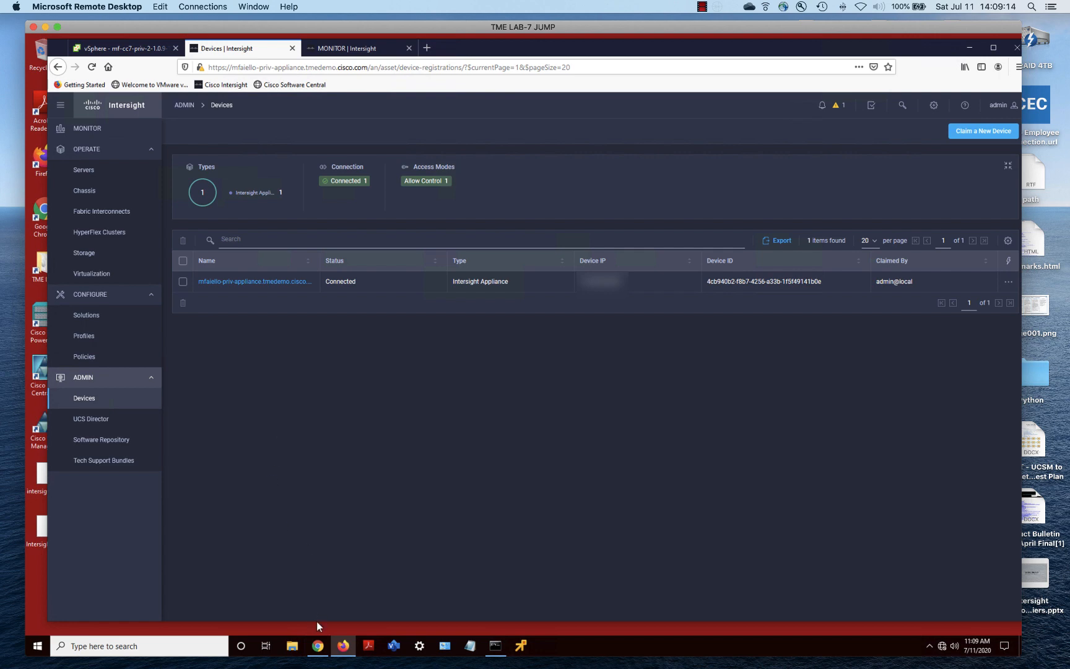
mouse_move(319, 647)
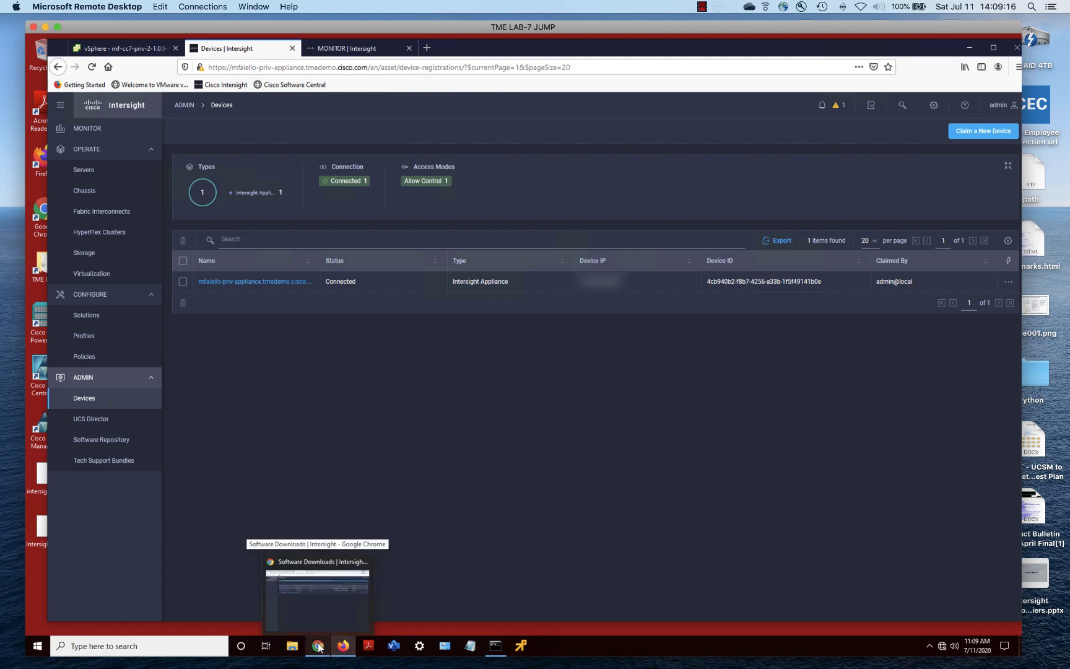
left_click(321, 624)
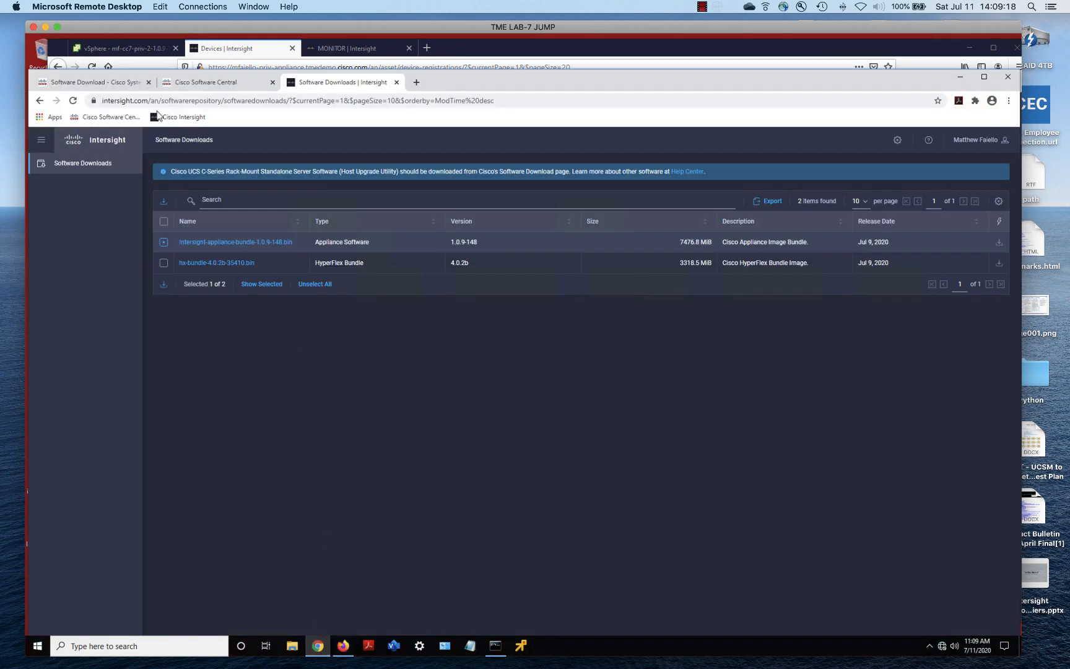
left_click(960, 77)
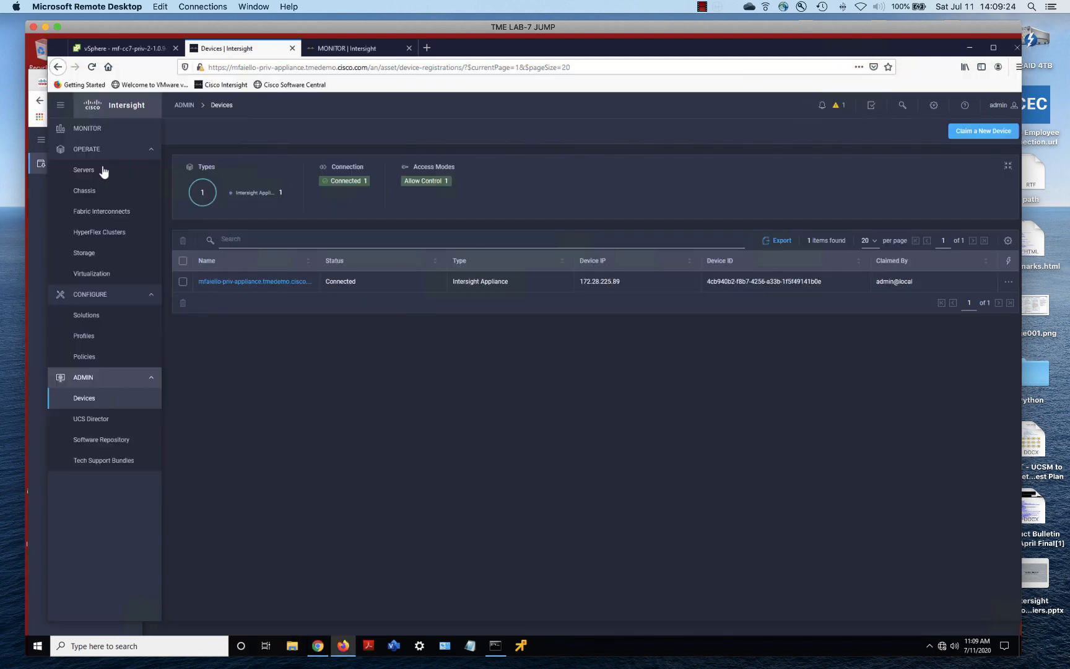
Open the appliance's account settings showing the Advantage license, then return to Software Downloads
left_click(930, 107)
left_click(891, 184)
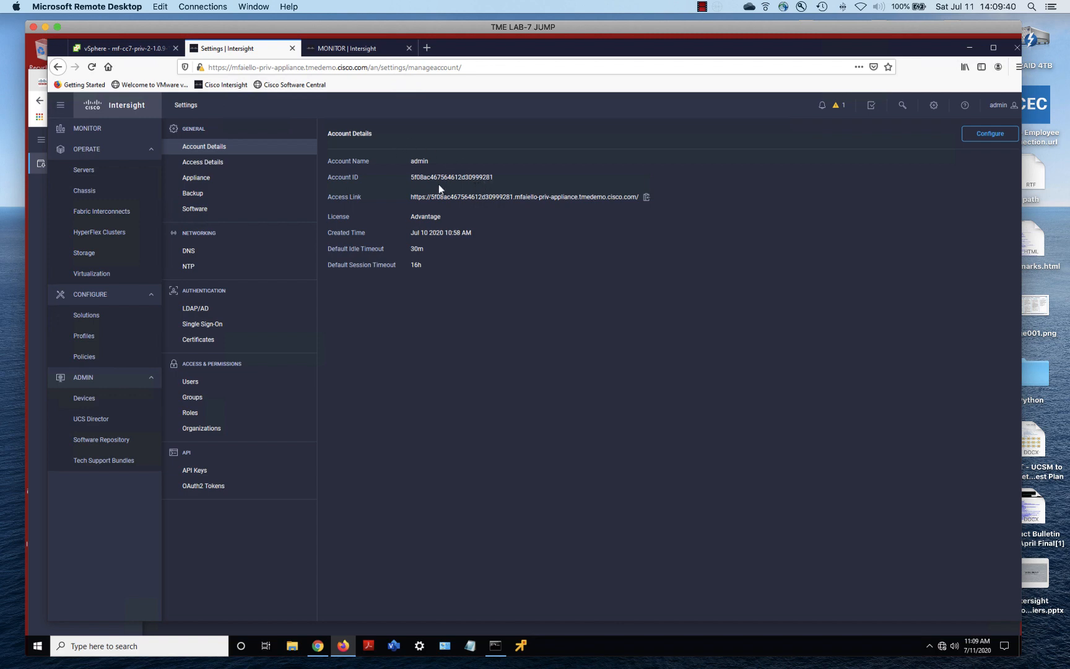
left_click(41, 210)
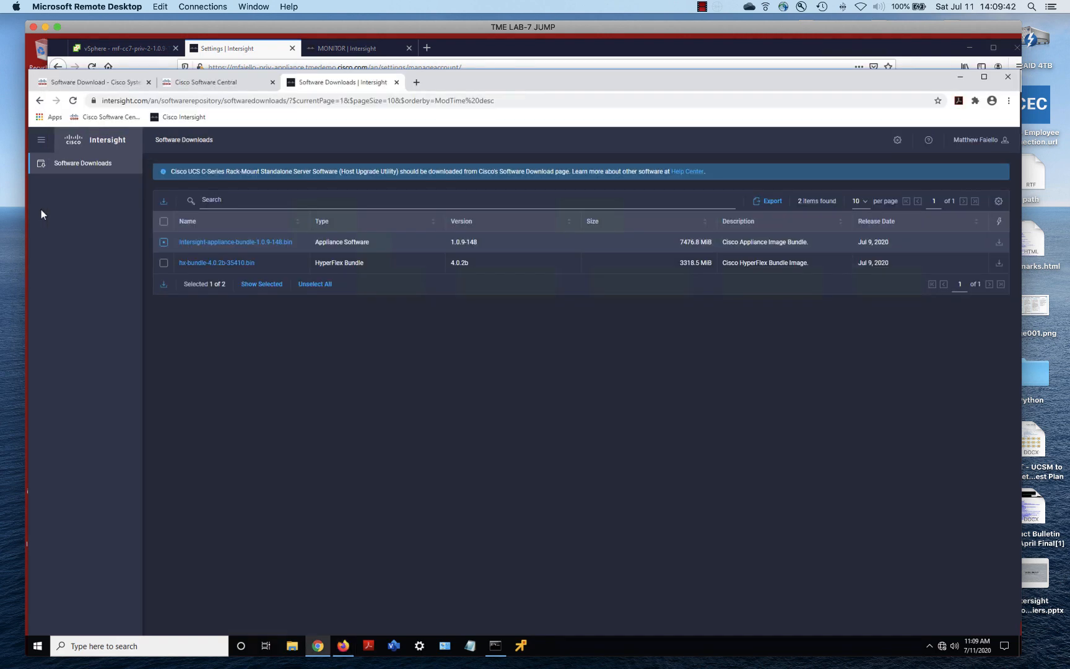
Open the Smart Software Licensing inventory and review the appliance's product instance details
left_click(108, 87)
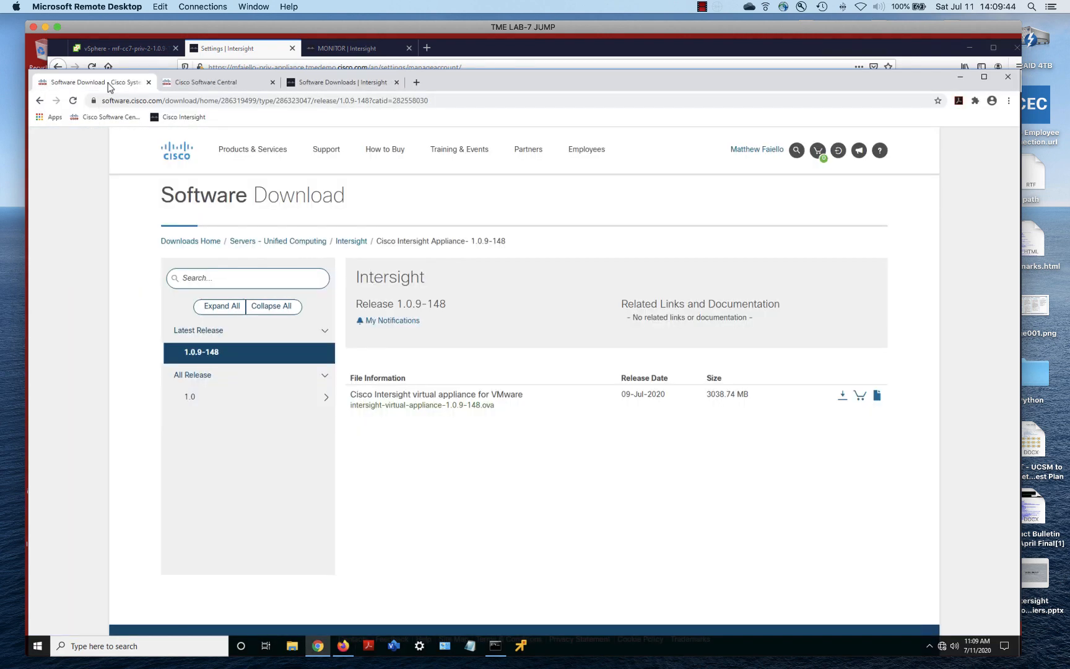
left_click(245, 86)
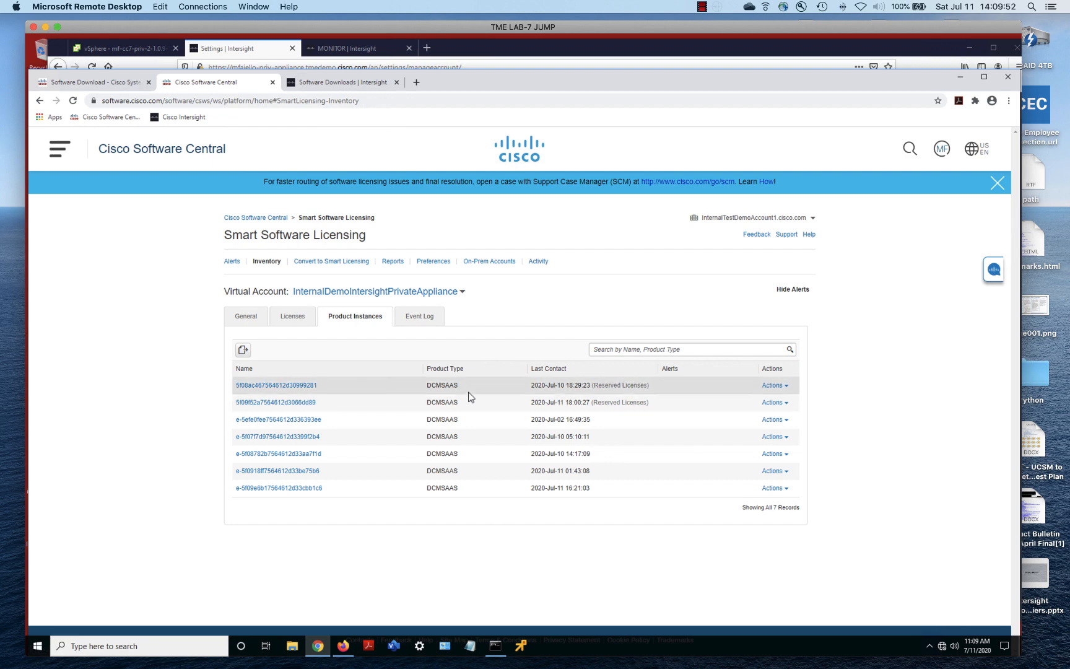
left_click(305, 387)
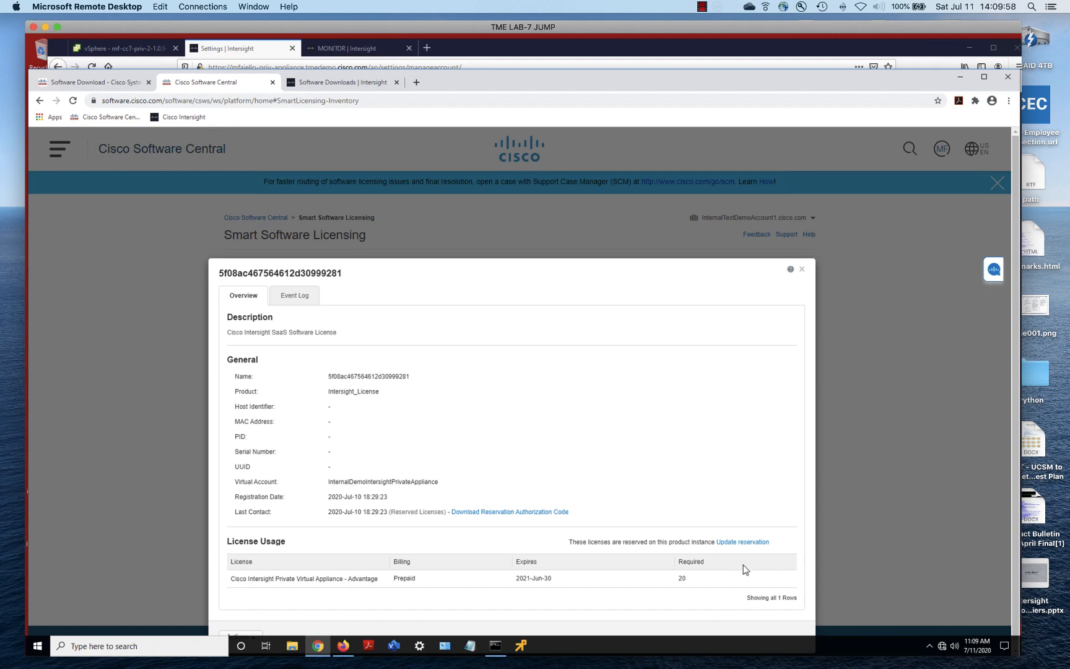
left_click(802, 270)
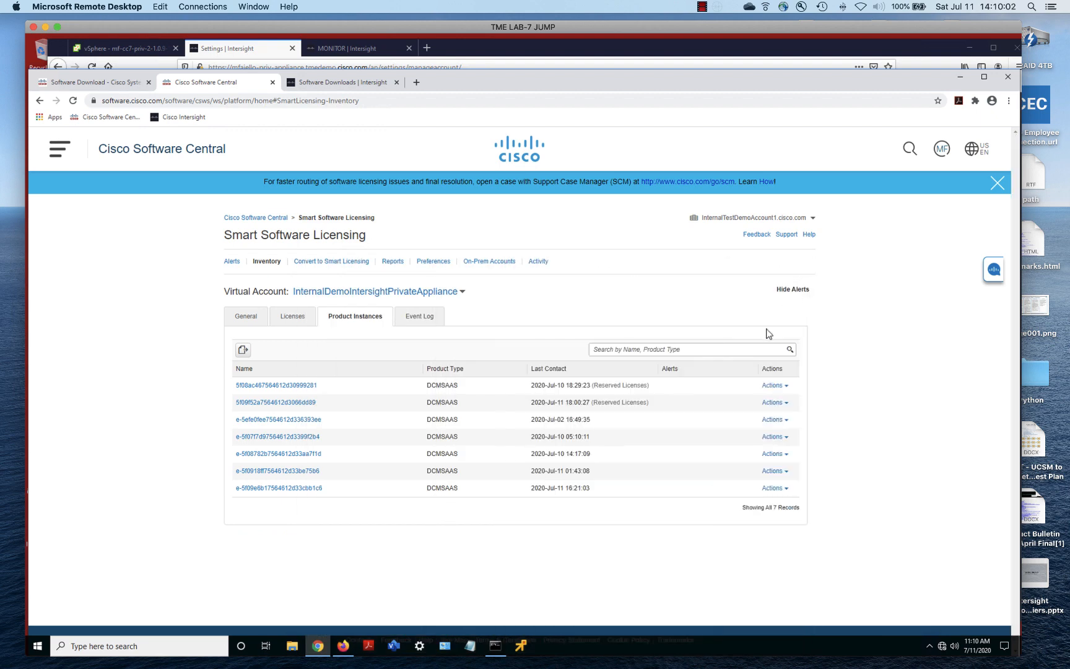
Open the Remove Product Instance form for the first instance, then return to Intersight settings
left_click(784, 386)
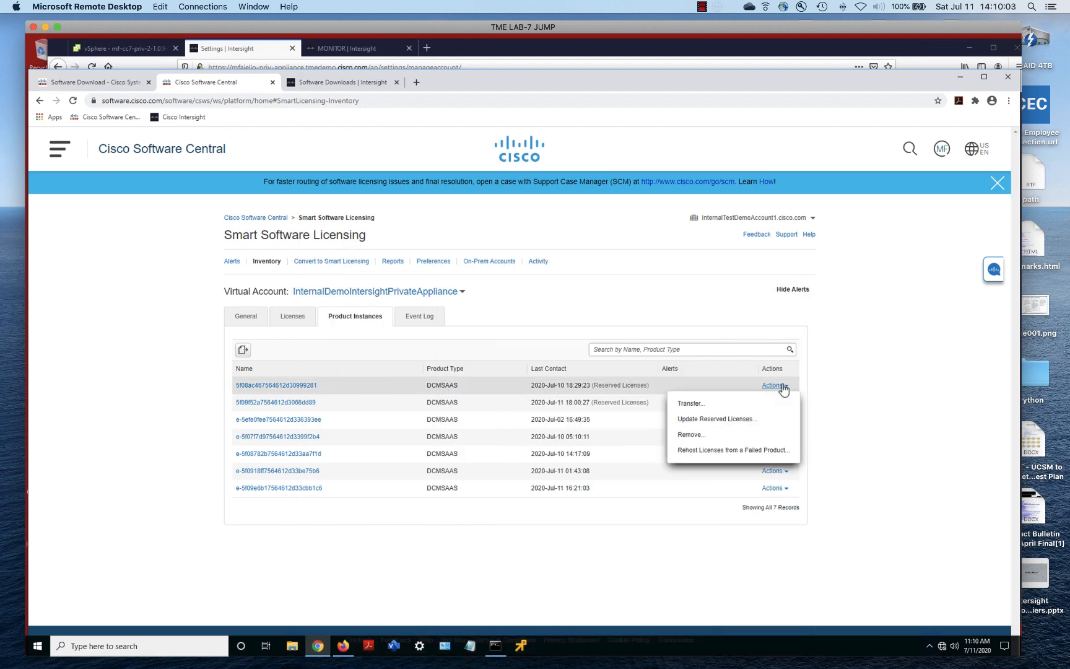
left_click(684, 435)
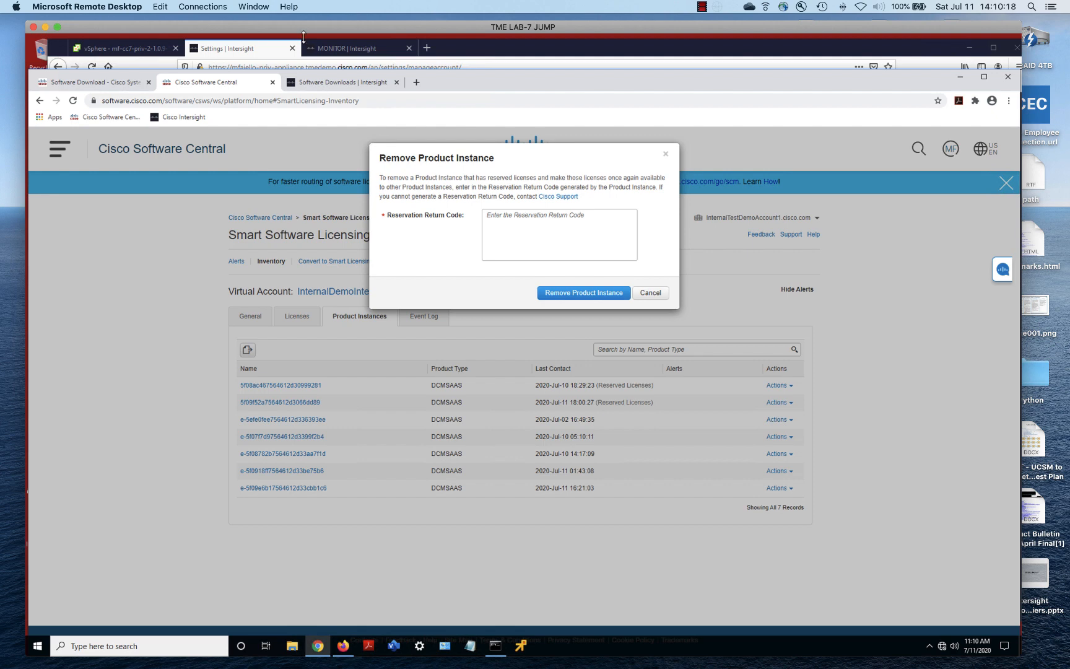
left_click(263, 51)
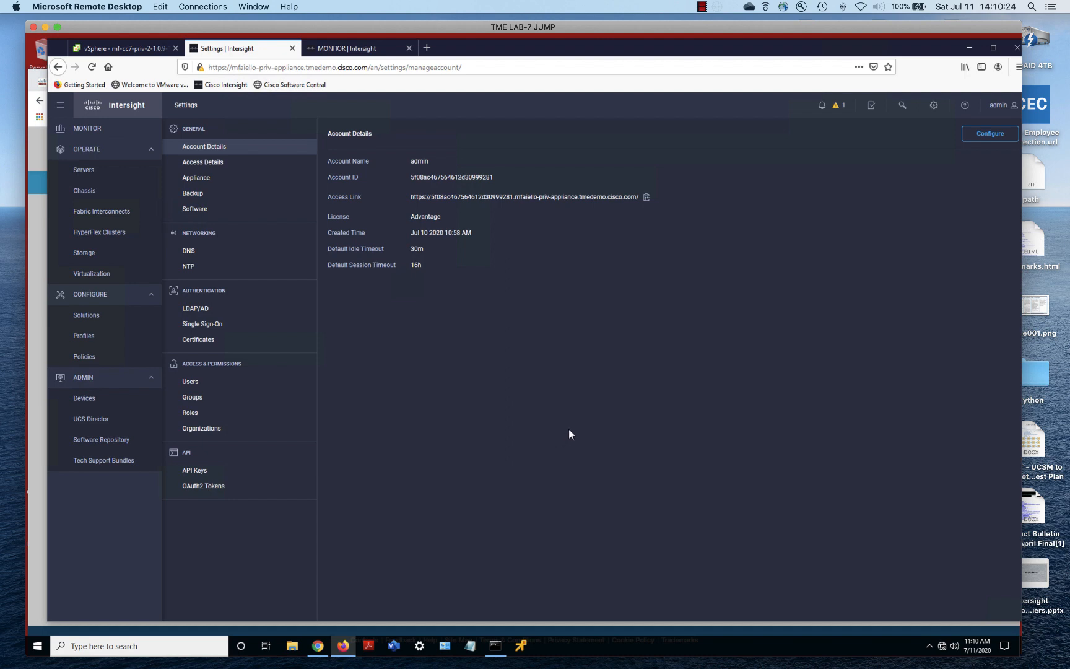
From the appliance Licensing page, start Return License and request a Reservation Return Code
left_click(934, 110)
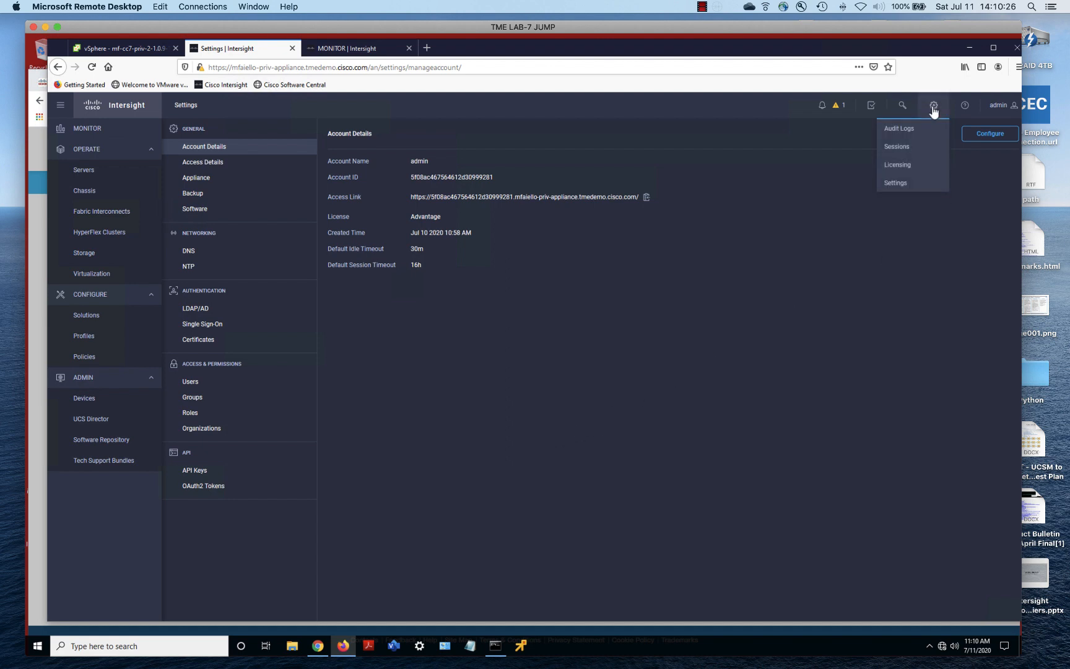
left_click(899, 166)
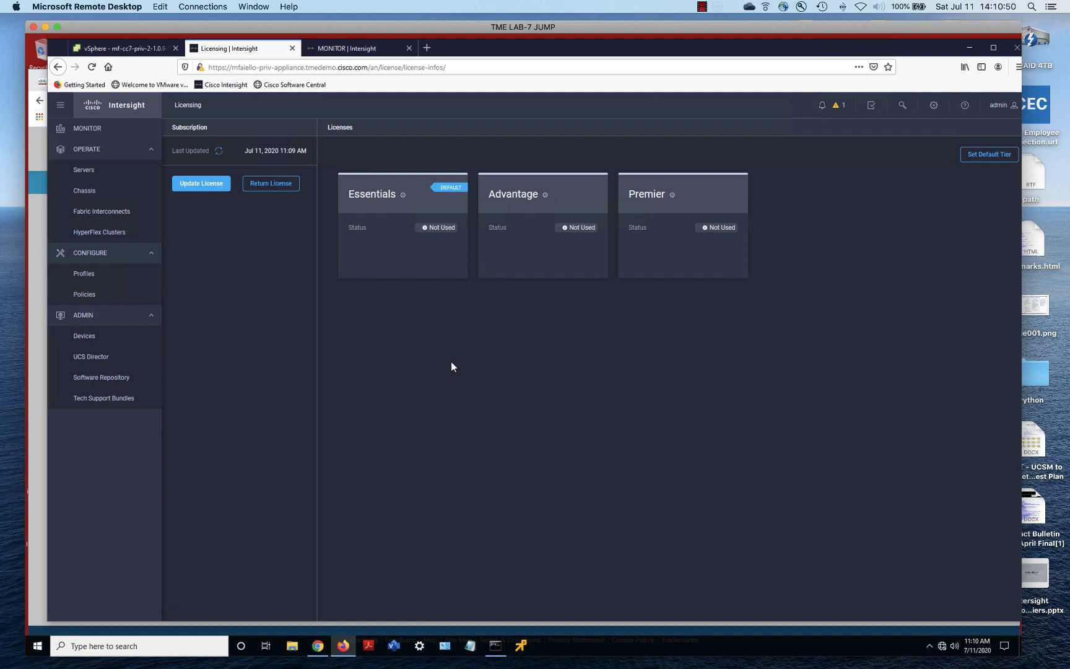
left_click(269, 190)
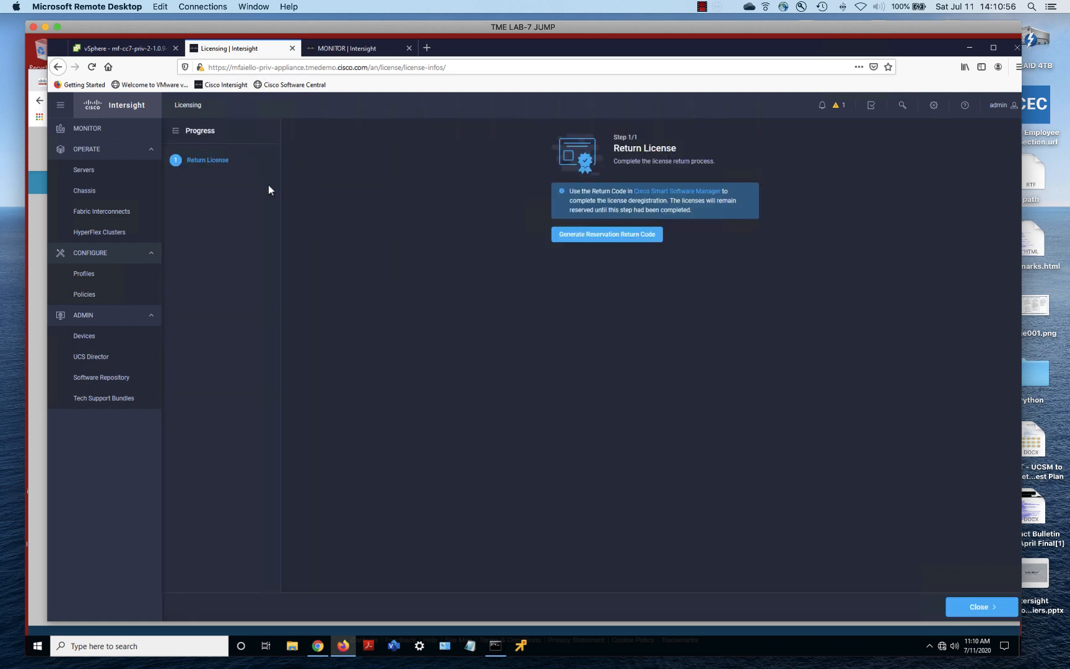
left_click(589, 236)
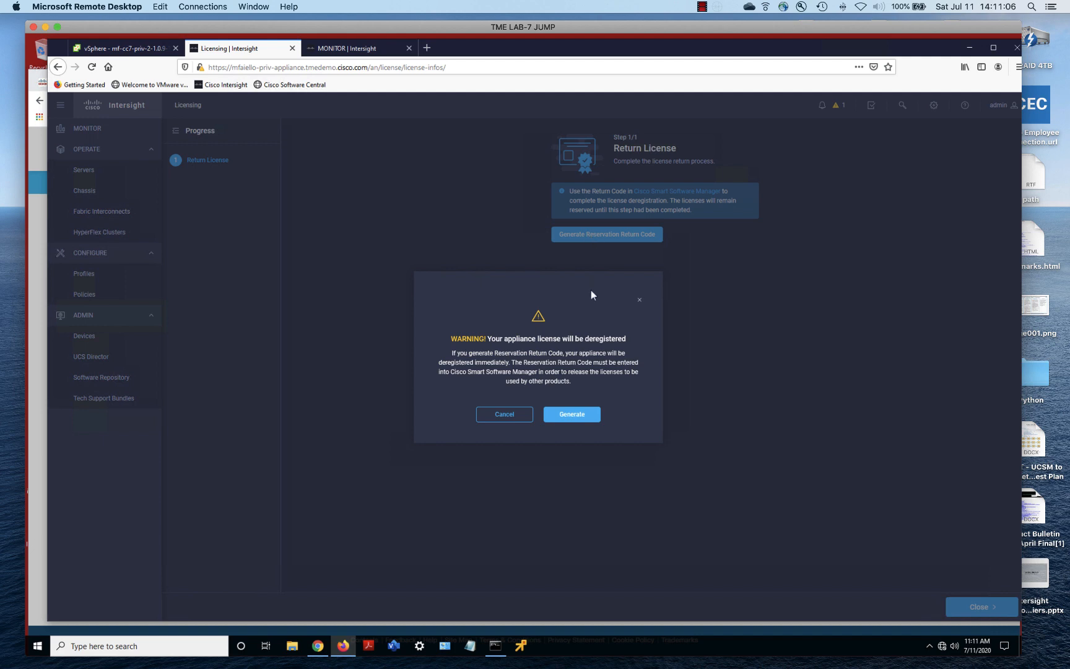
Generate the Reservation Return Code, copy it to the clipboard, and close the wizard
left_click(568, 414)
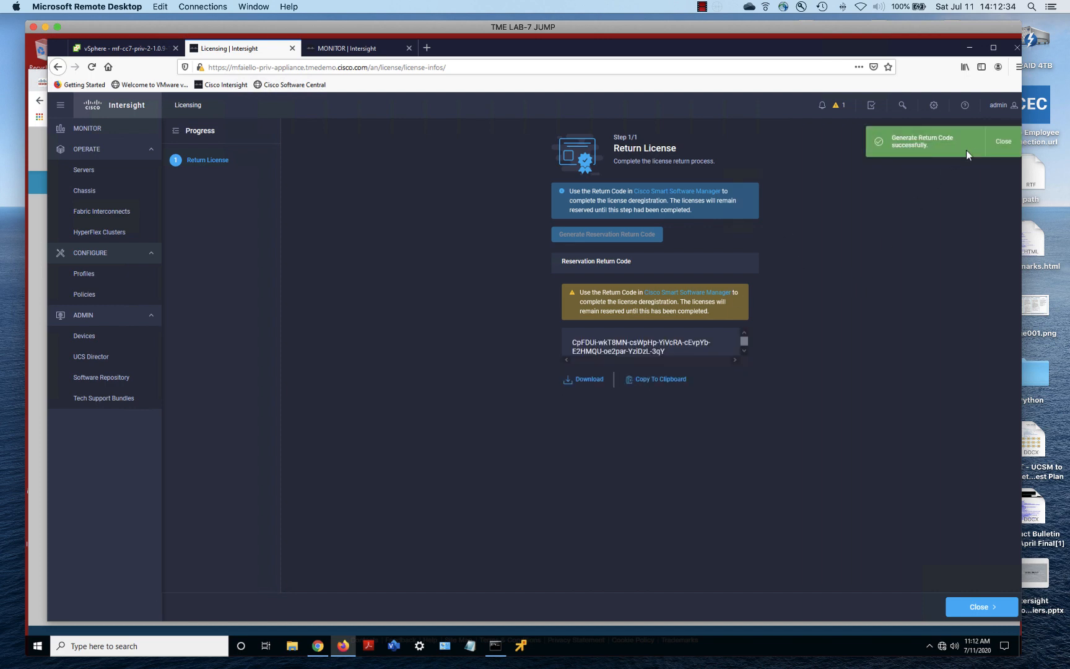
left_click(998, 144)
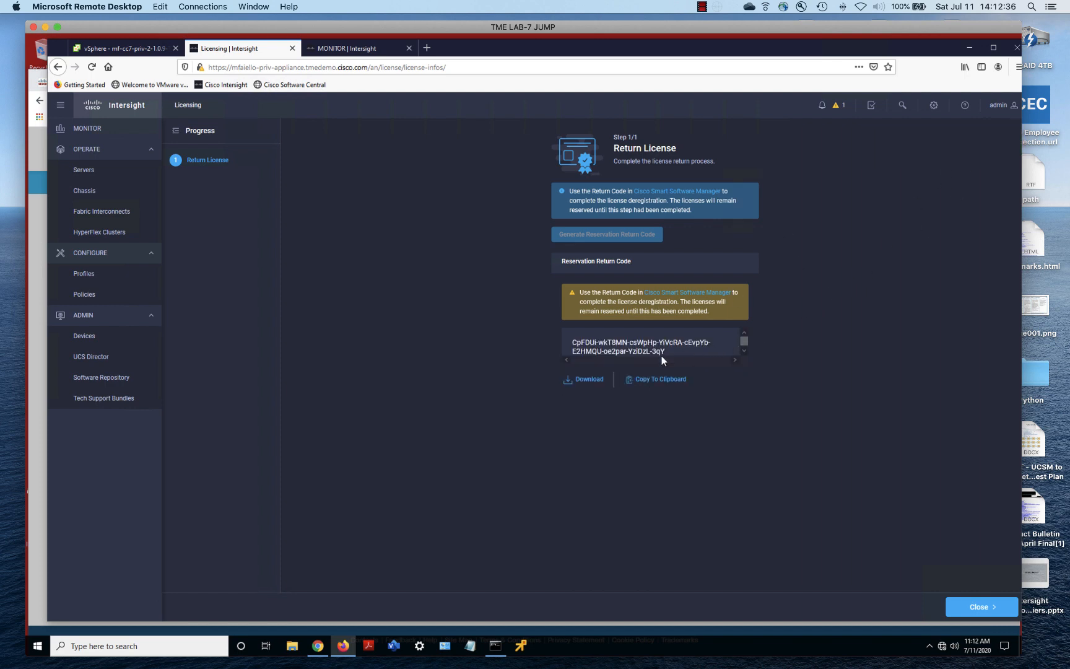
left_click(649, 380)
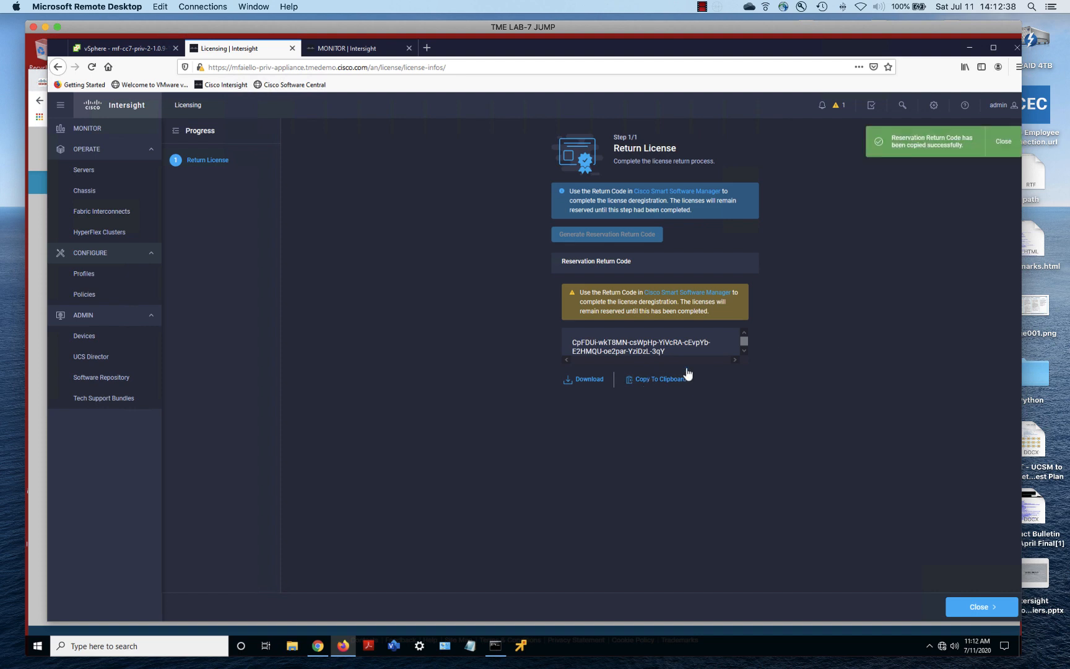
left_click(1001, 146)
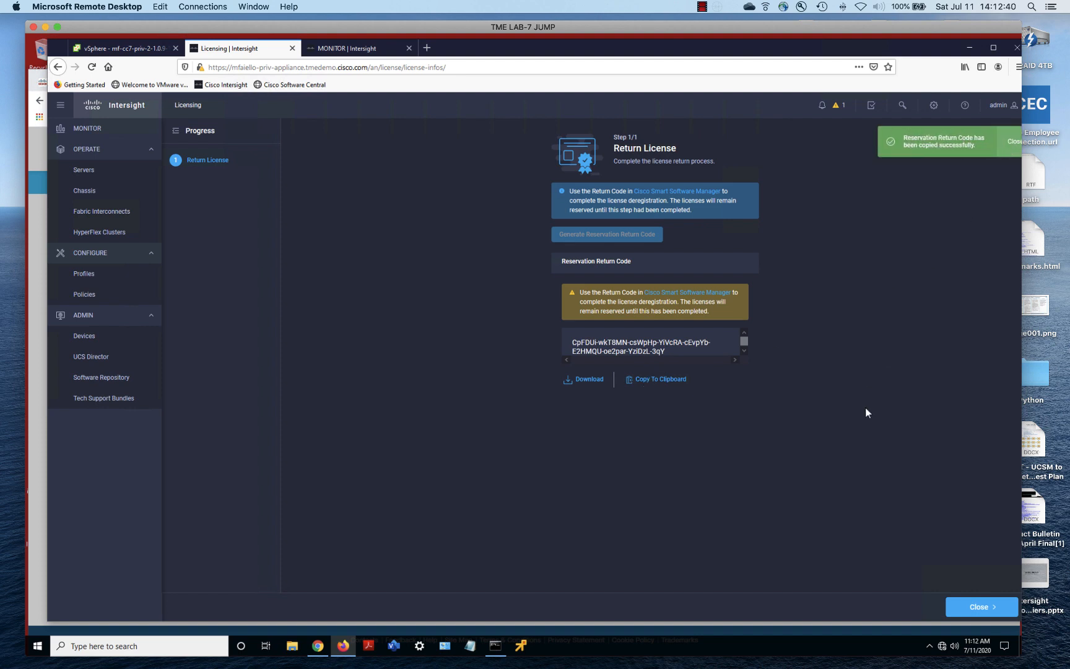
left_click(978, 608)
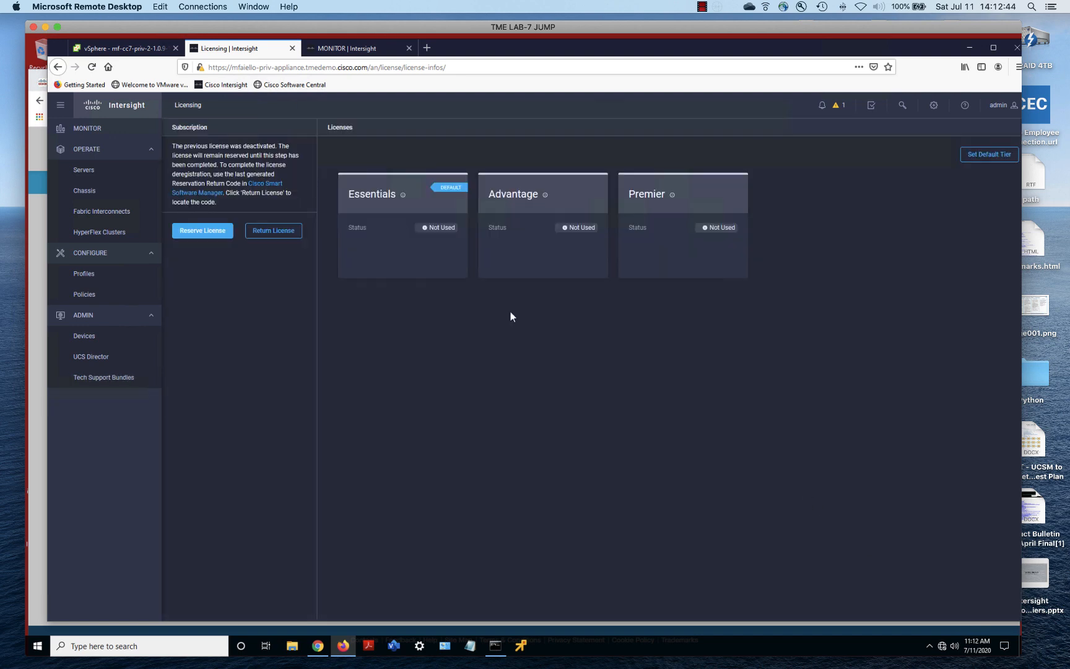
Paste the return code as plain text in Software Central and remove the appliance's product instance
left_click(38, 218)
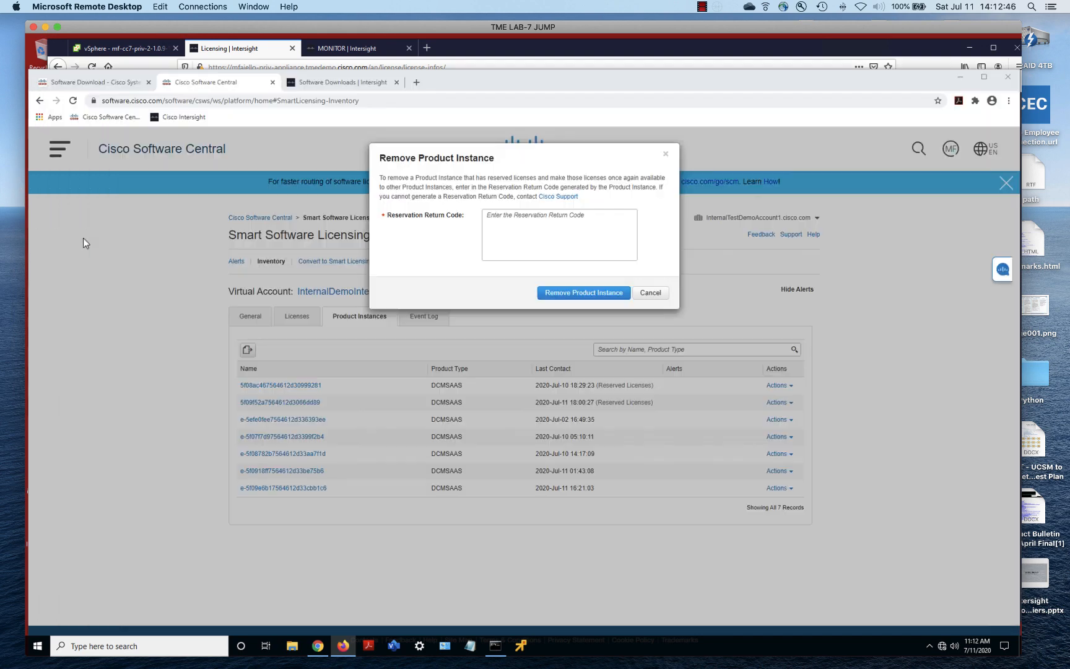
left_click(521, 212)
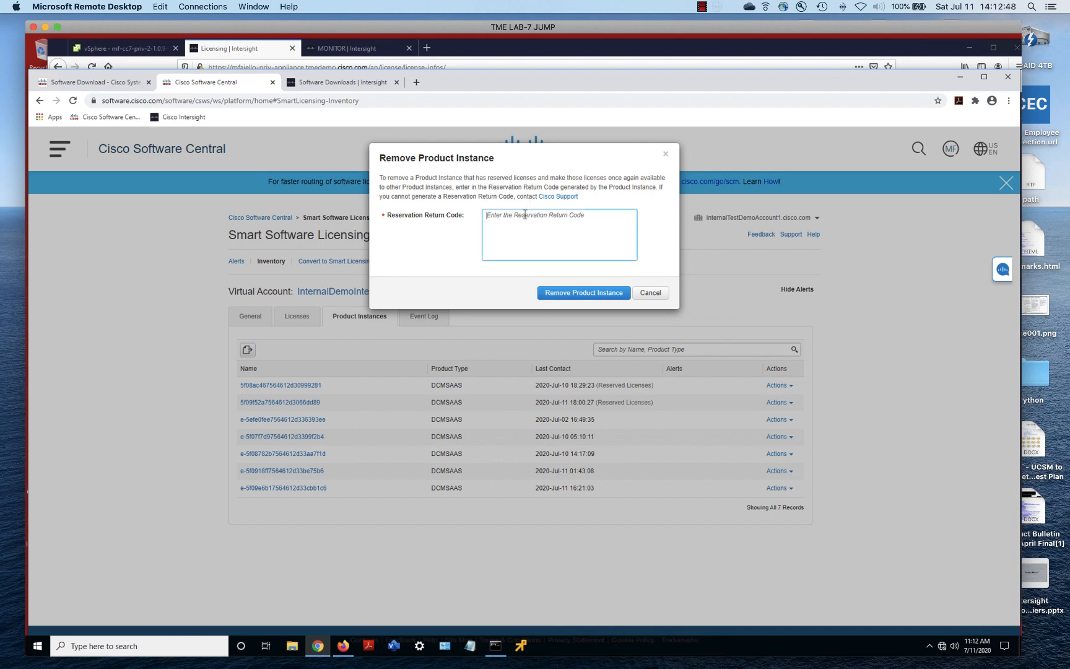
right_click(524, 217)
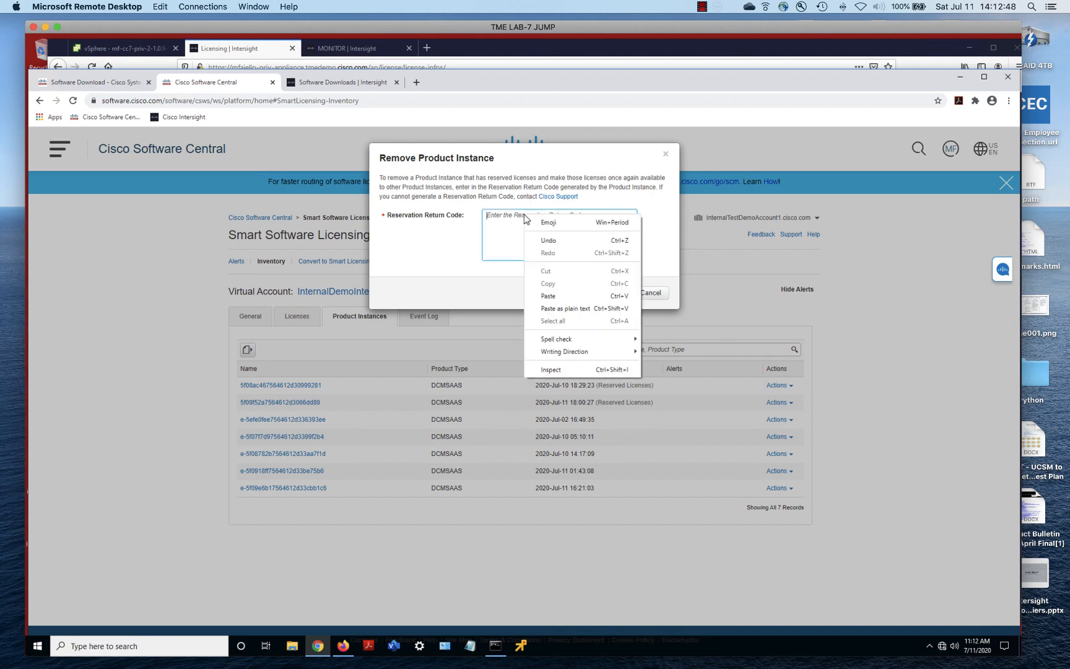
left_click(551, 308)
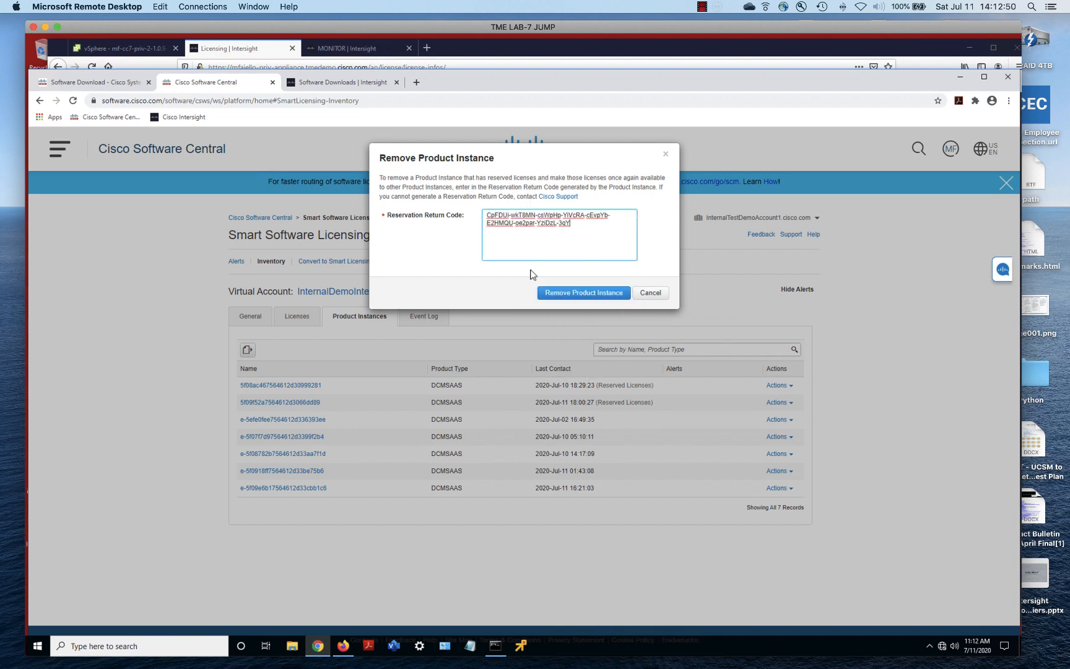
left_click(594, 298)
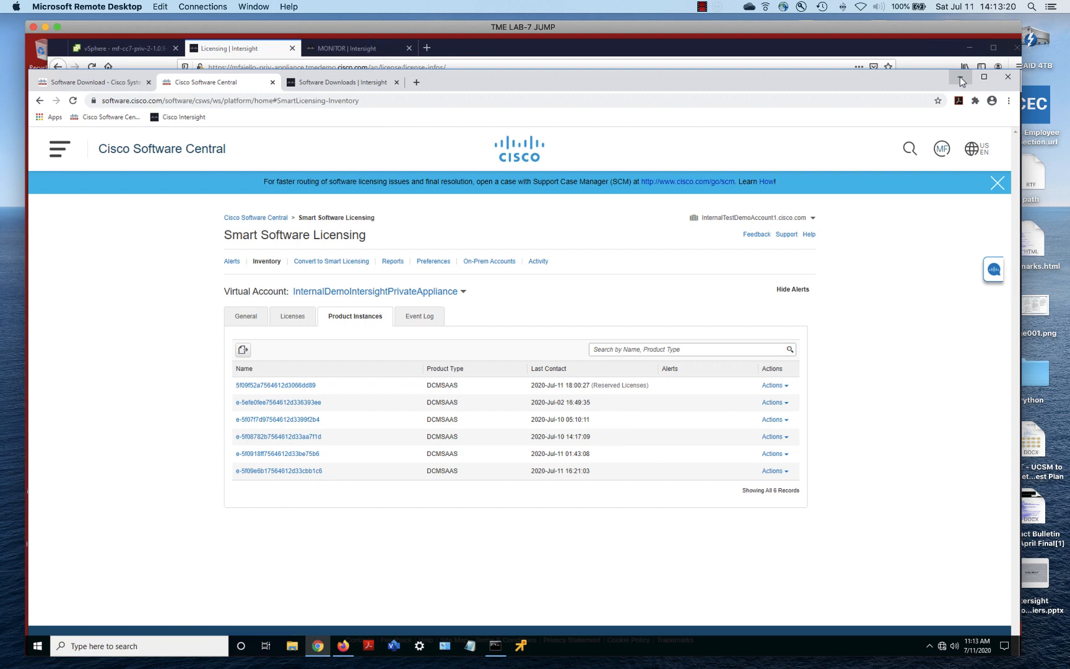
left_click(960, 80)
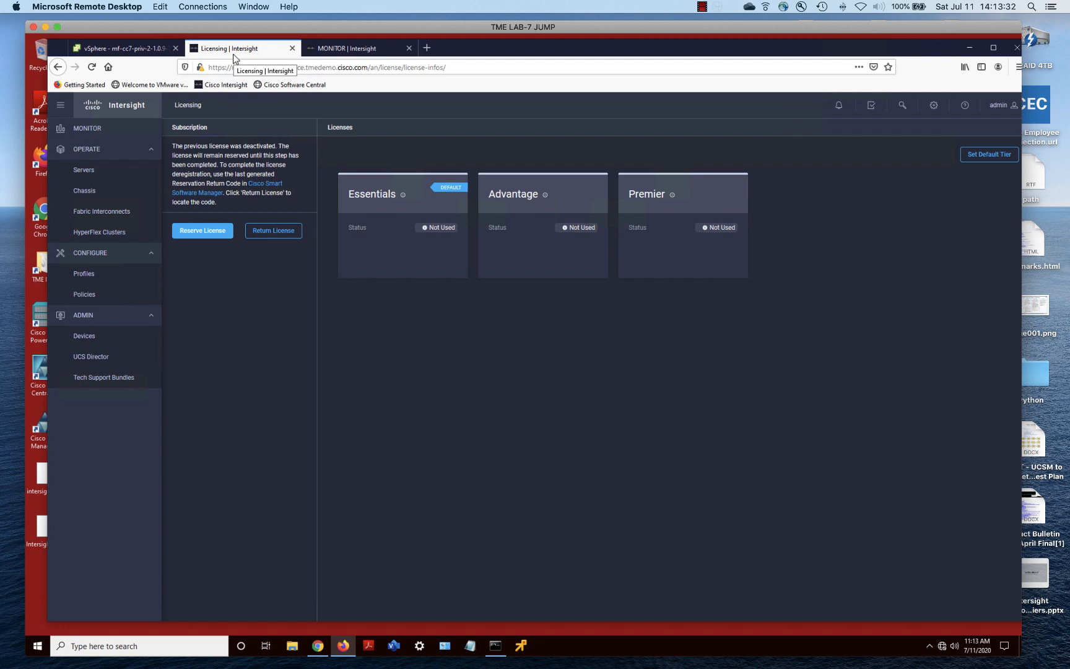
Confirm the Monitor dashboard shows no servers, then return to the C220's IMC Device Connector page
left_click(370, 52)
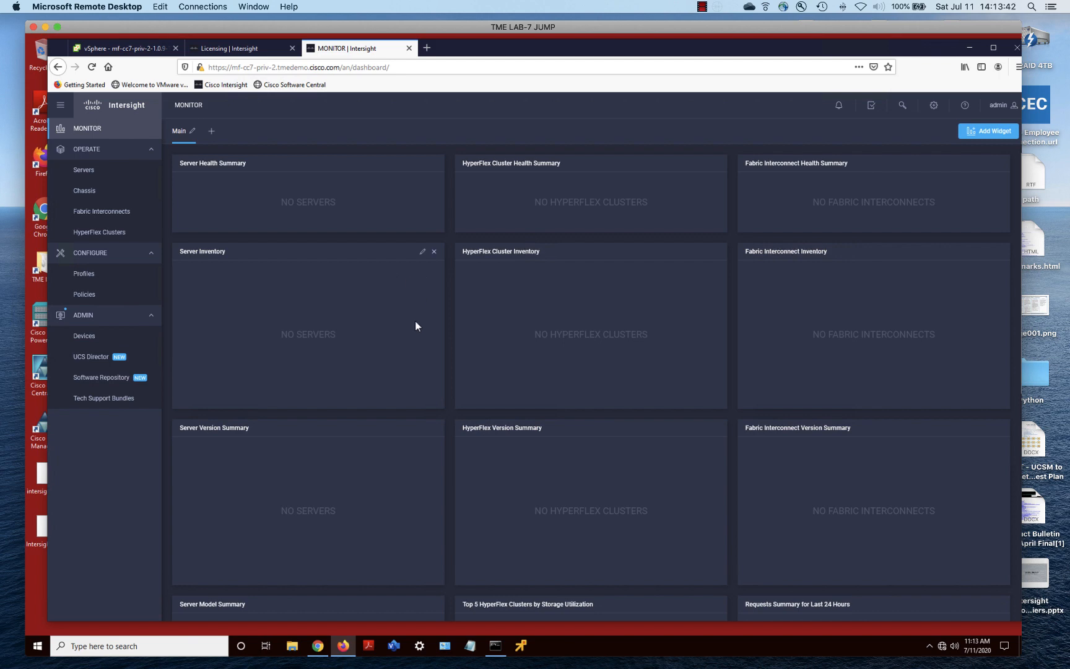
mouse_move(286, 666)
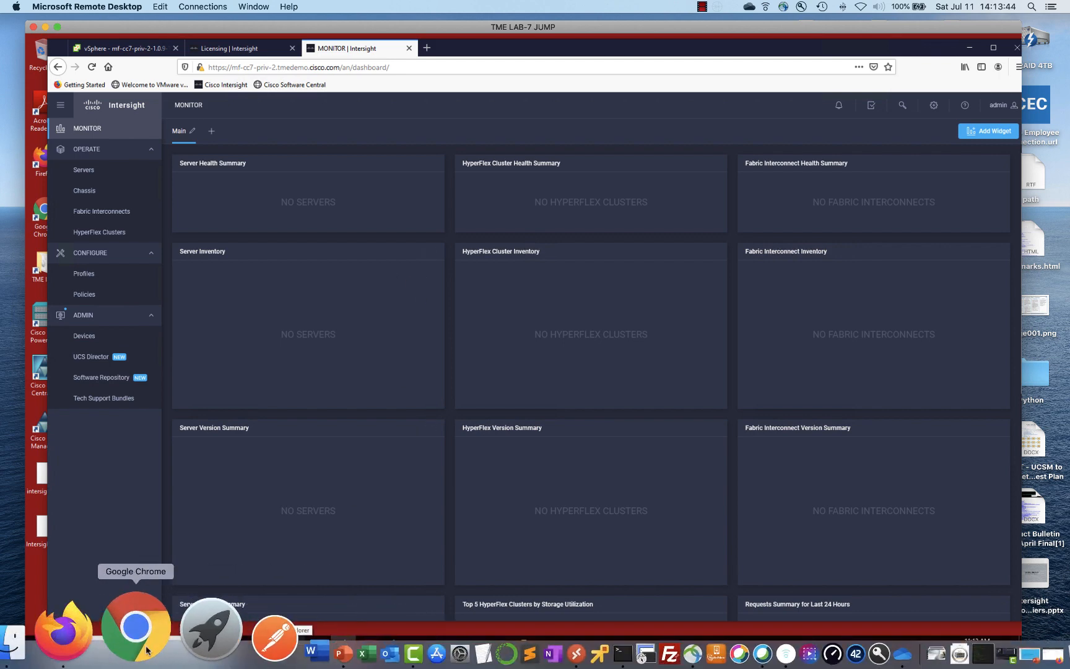
left_click(129, 628)
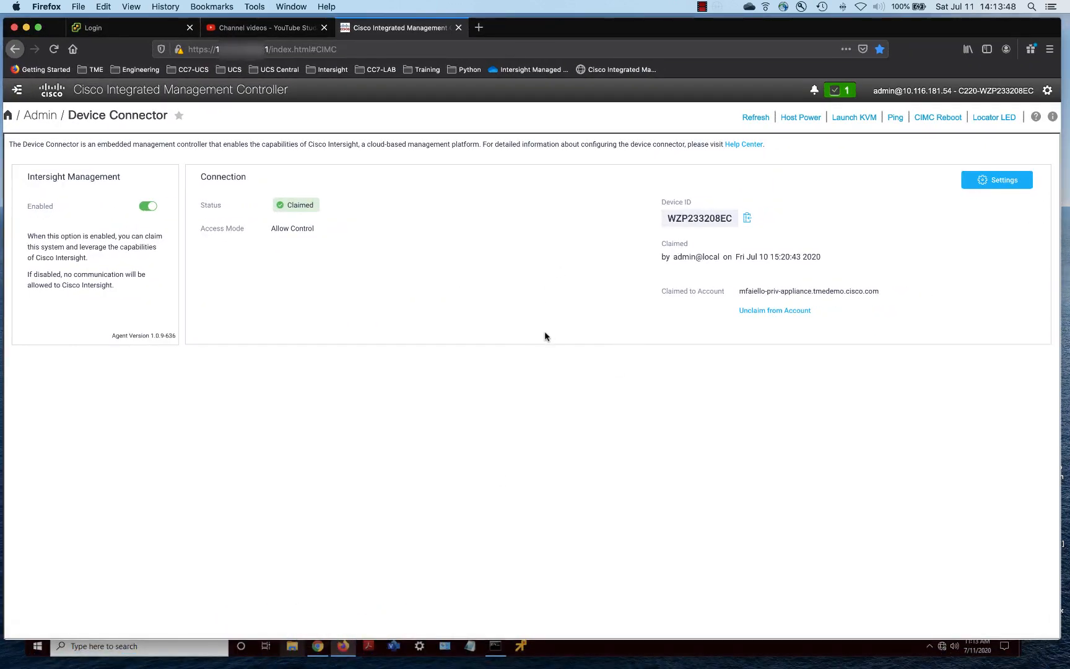
left_click(267, 49)
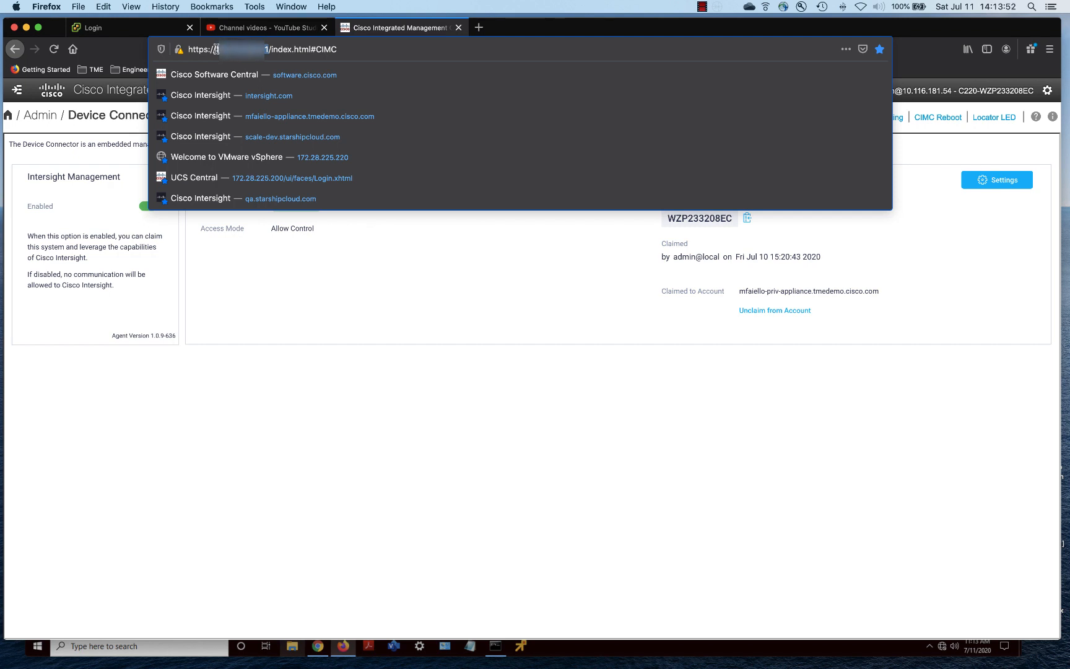
right_click(223, 55)
left_click(247, 84)
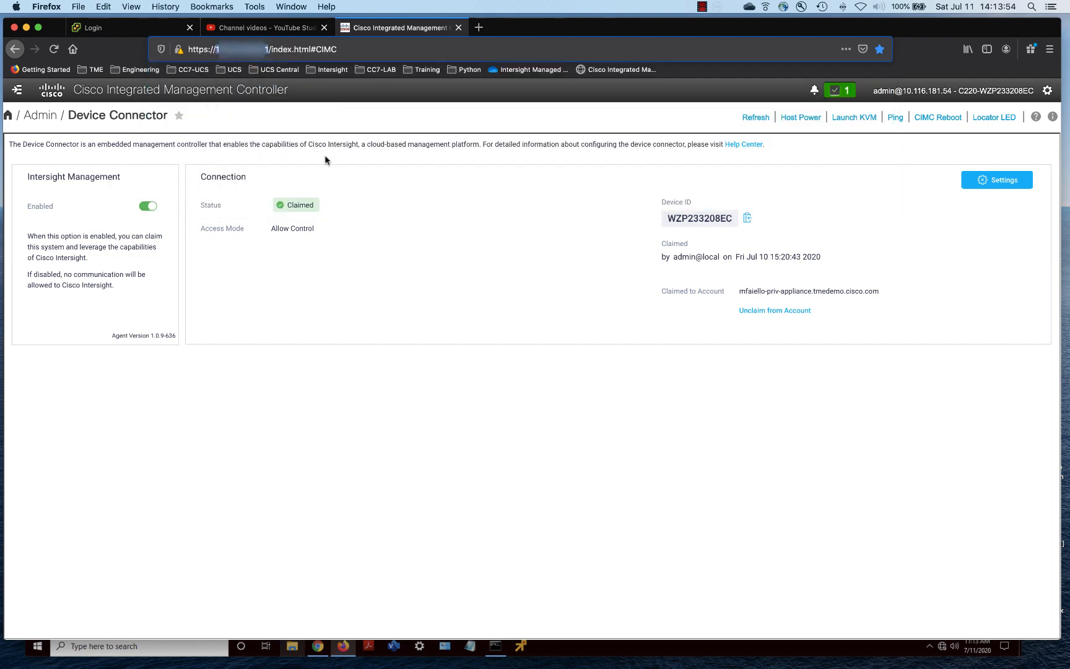
left_click(25, 27)
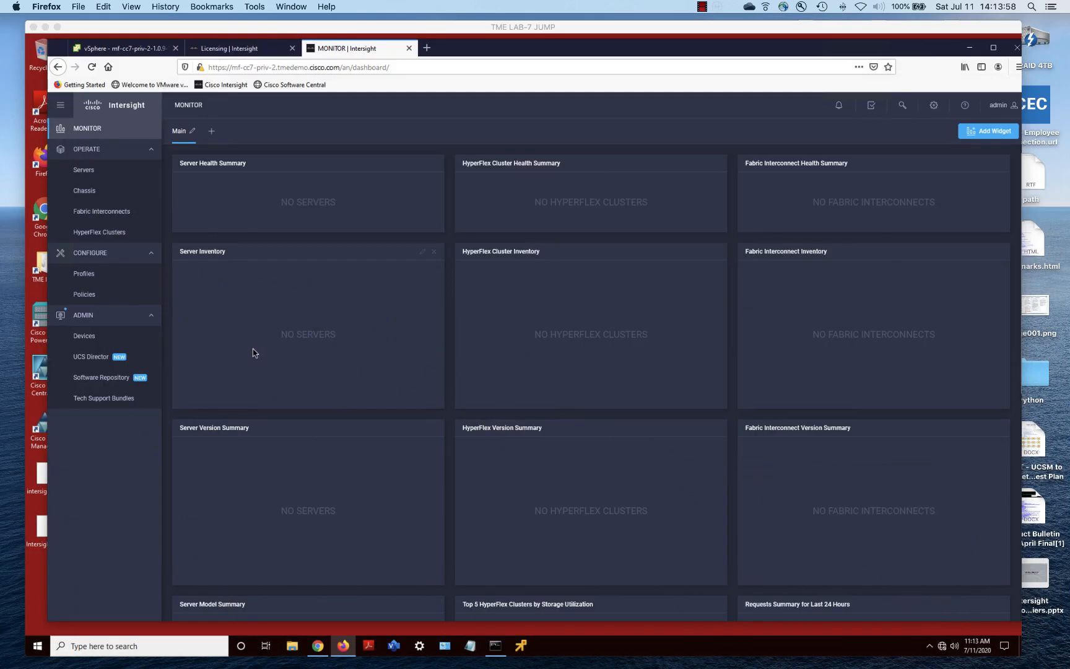
Start a new device claim from Admin > Devices with IMC as the device type
left_click(85, 338)
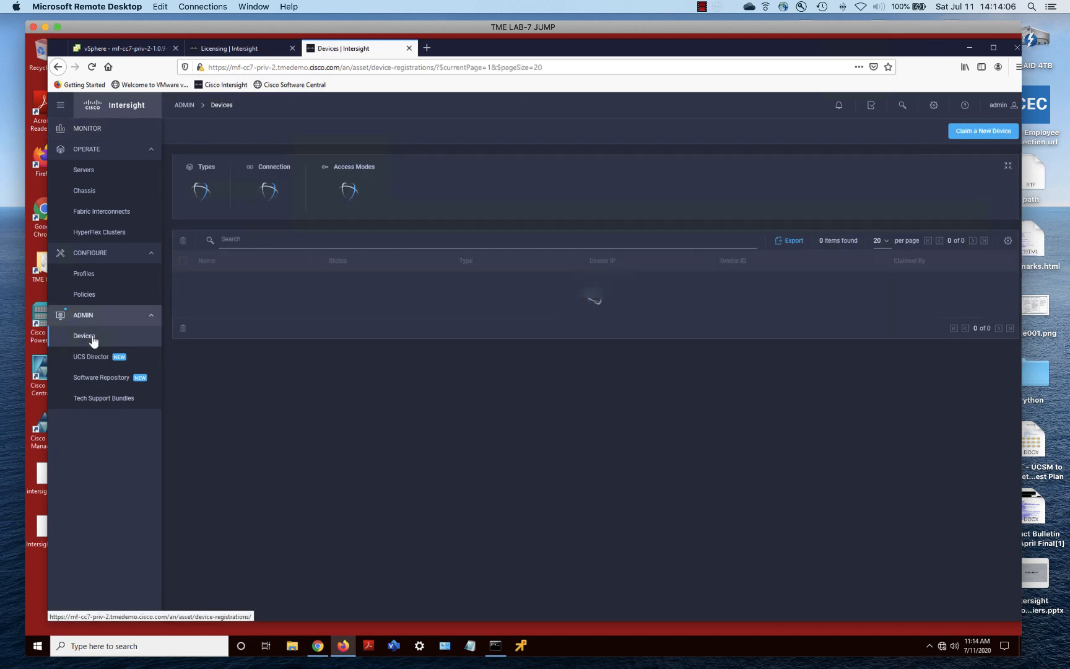
left_click(984, 132)
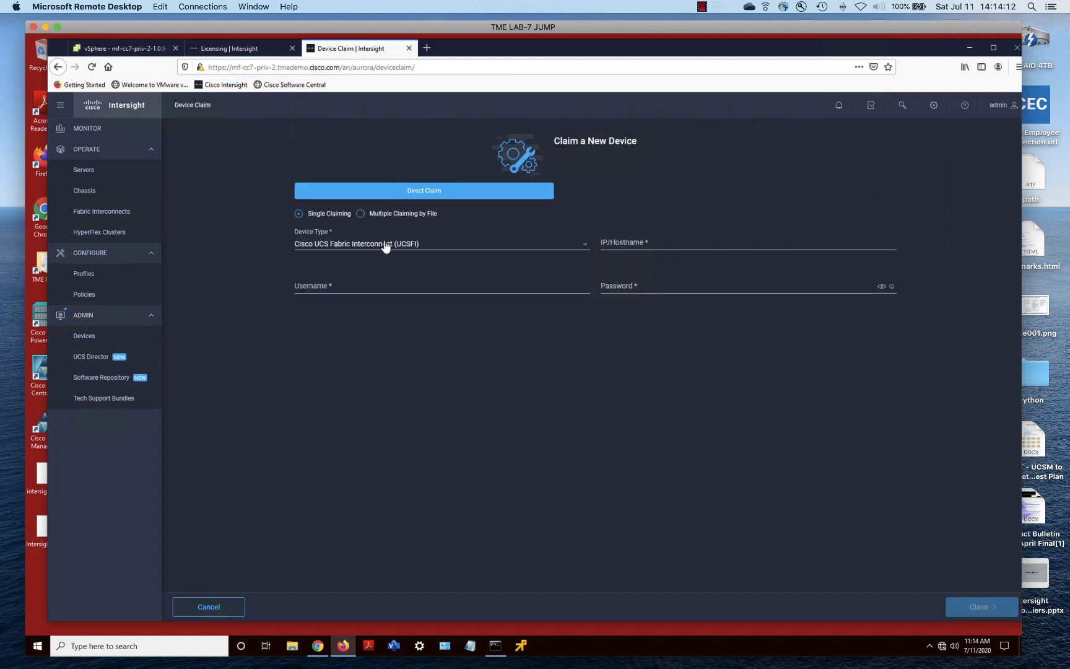
left_click(386, 248)
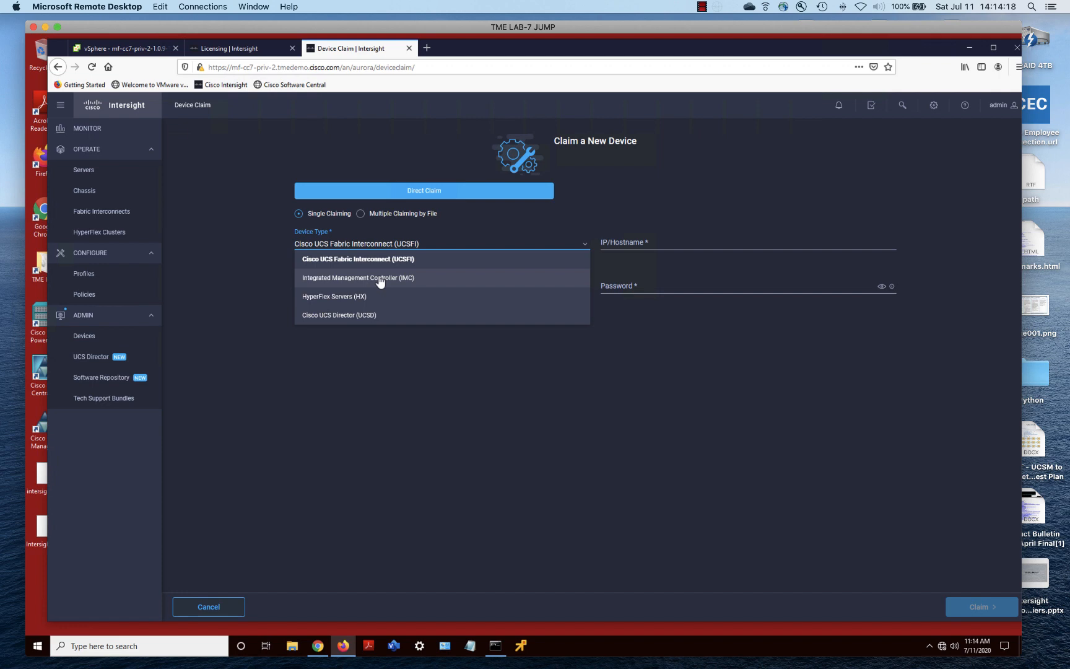
left_click(380, 280)
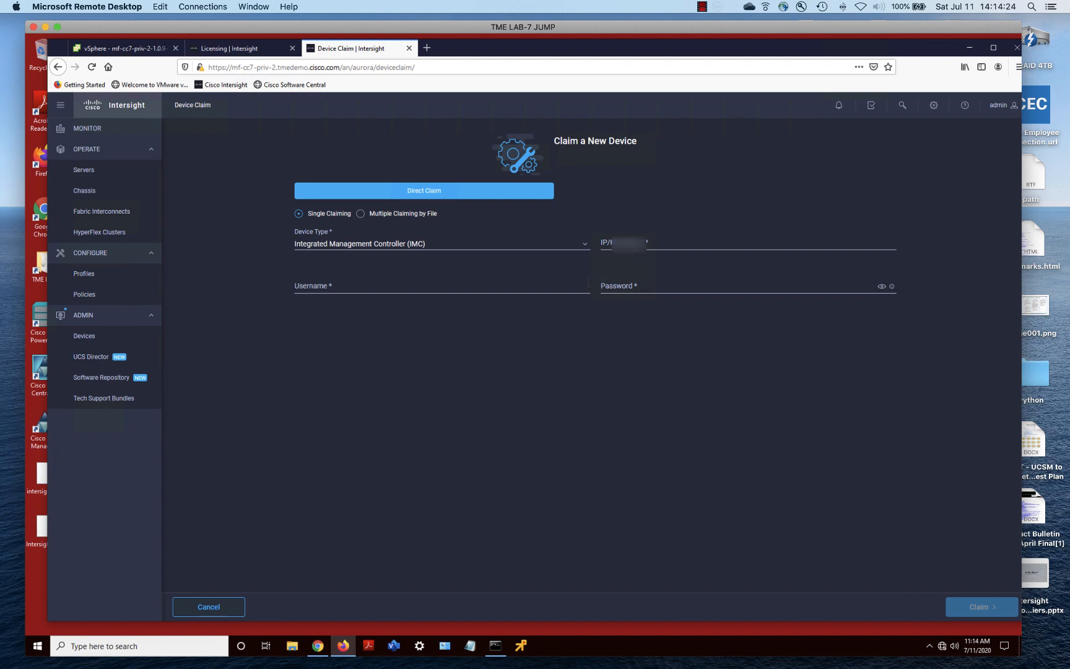
Enter the IMC's IP address, username admin and the login password, then submit the claim
left_click(610, 242)
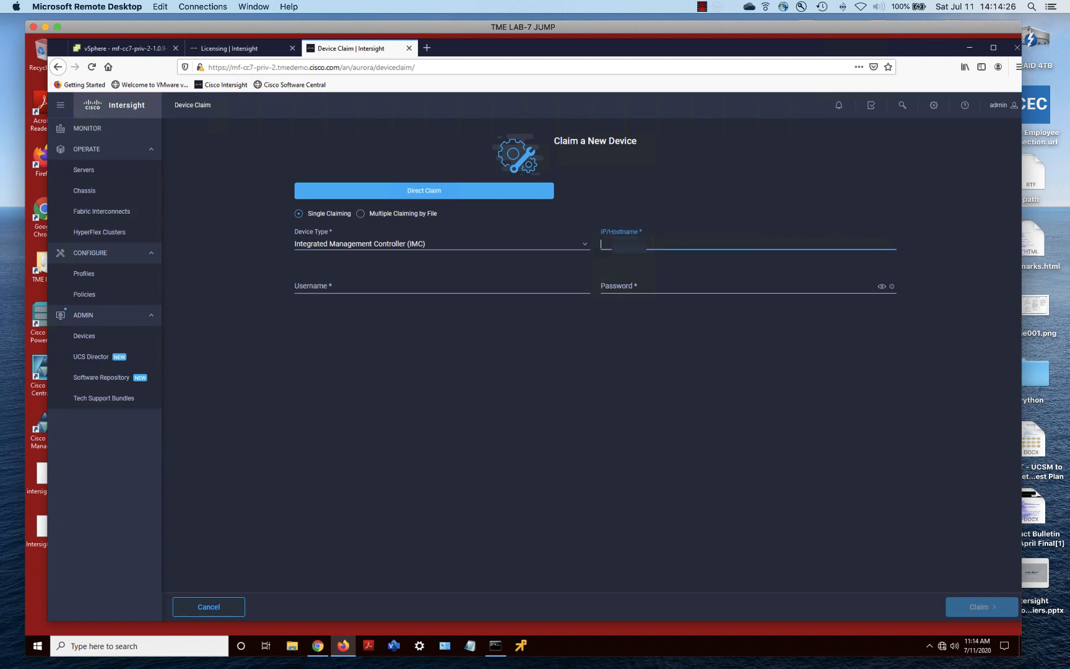
type("172")
left_click(495, 285)
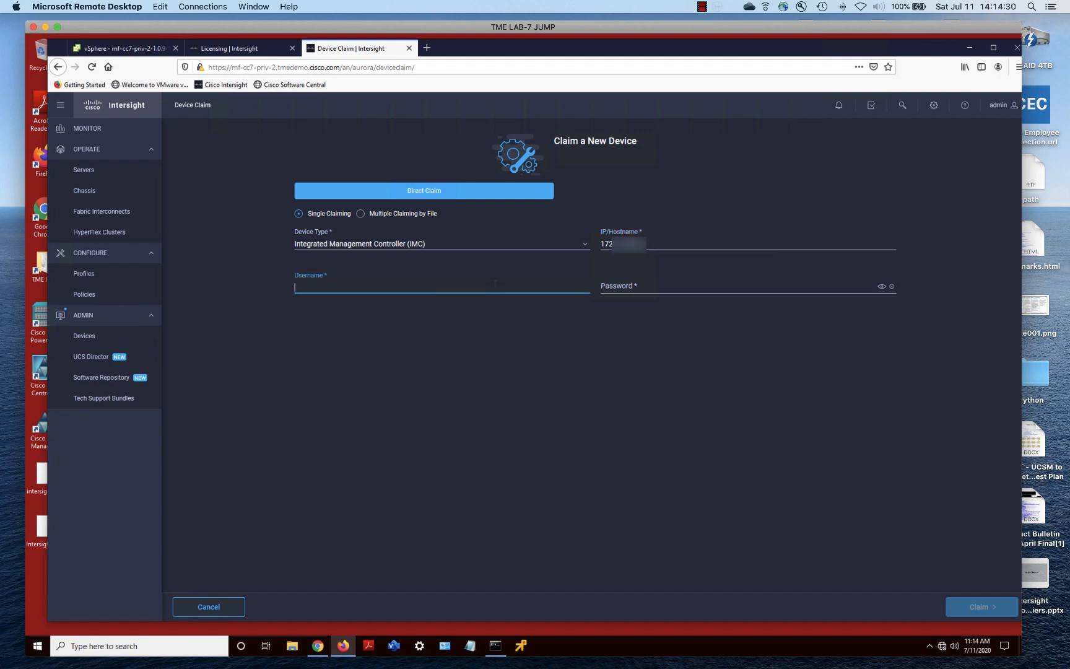
type("admin")
key("Tab")
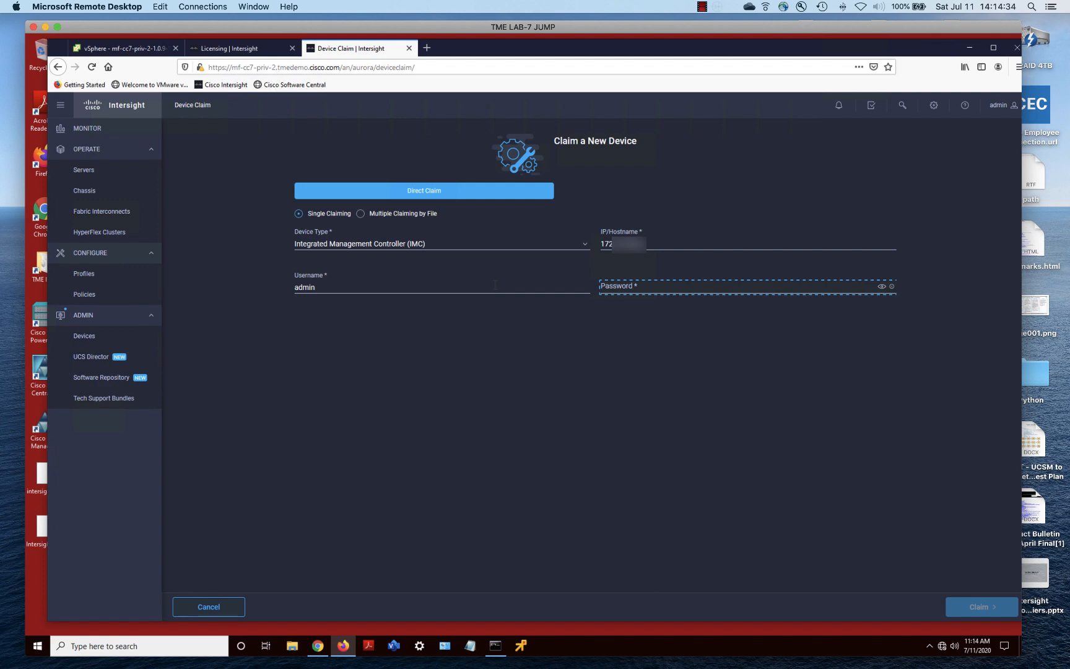
left_click(681, 288)
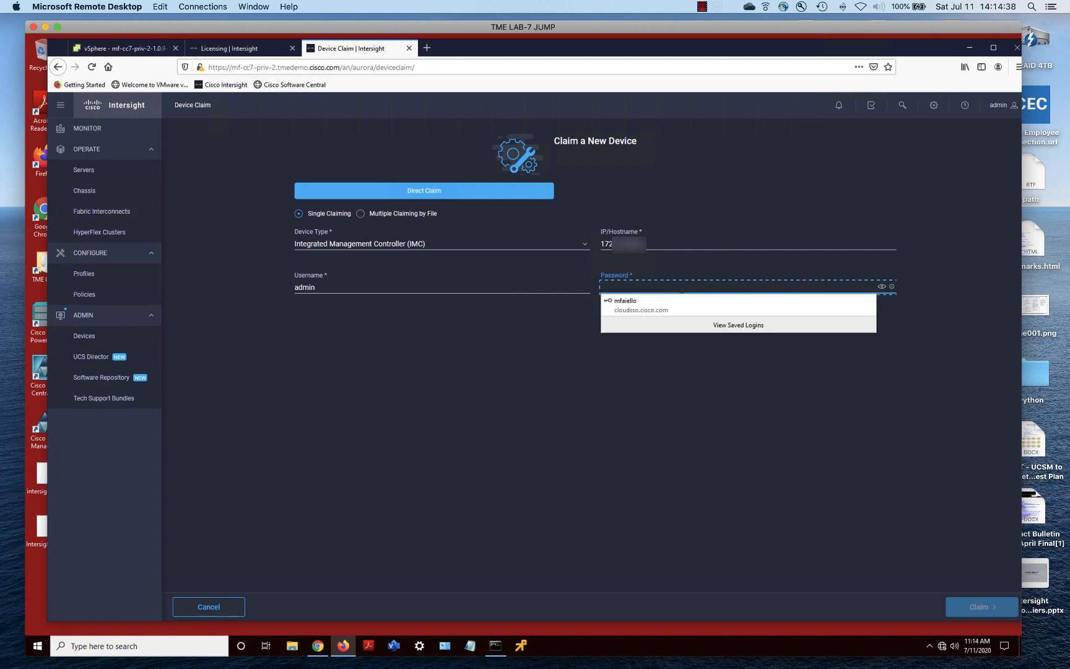
type("•••••")
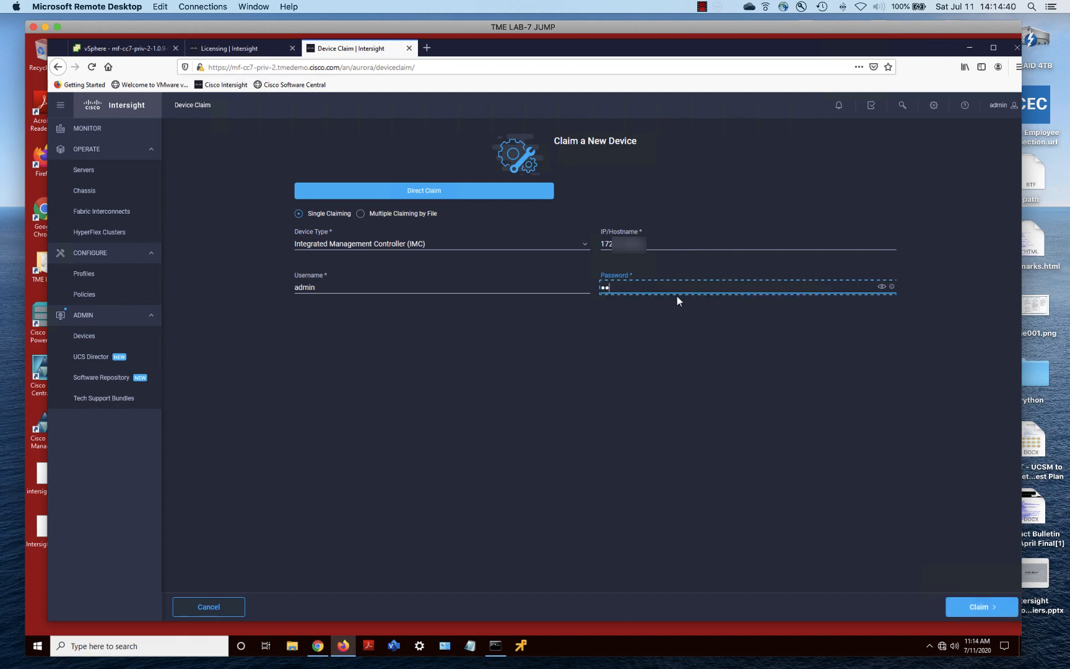
type("••")
left_click(963, 603)
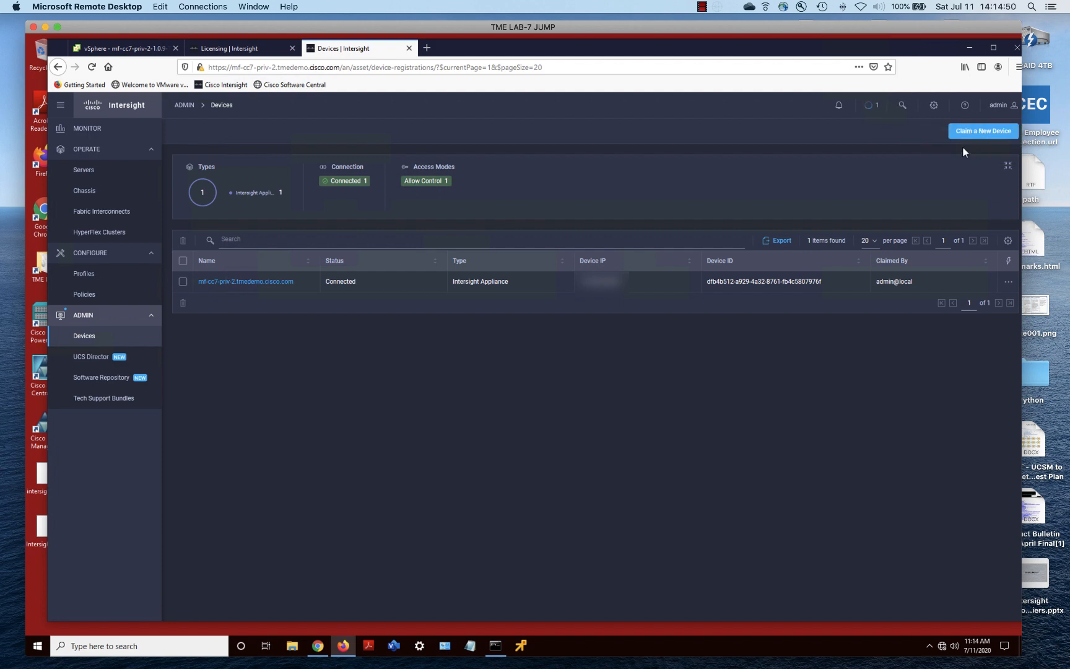
Open the Requests panel and view the IMC device registration request details
left_click(871, 106)
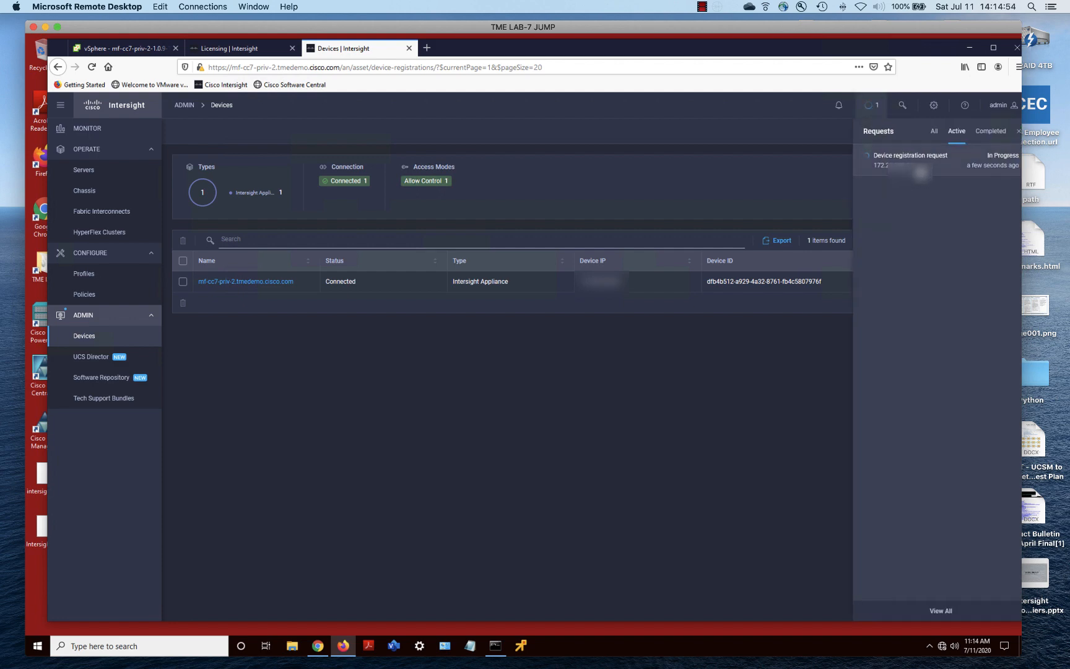
left_click(920, 172)
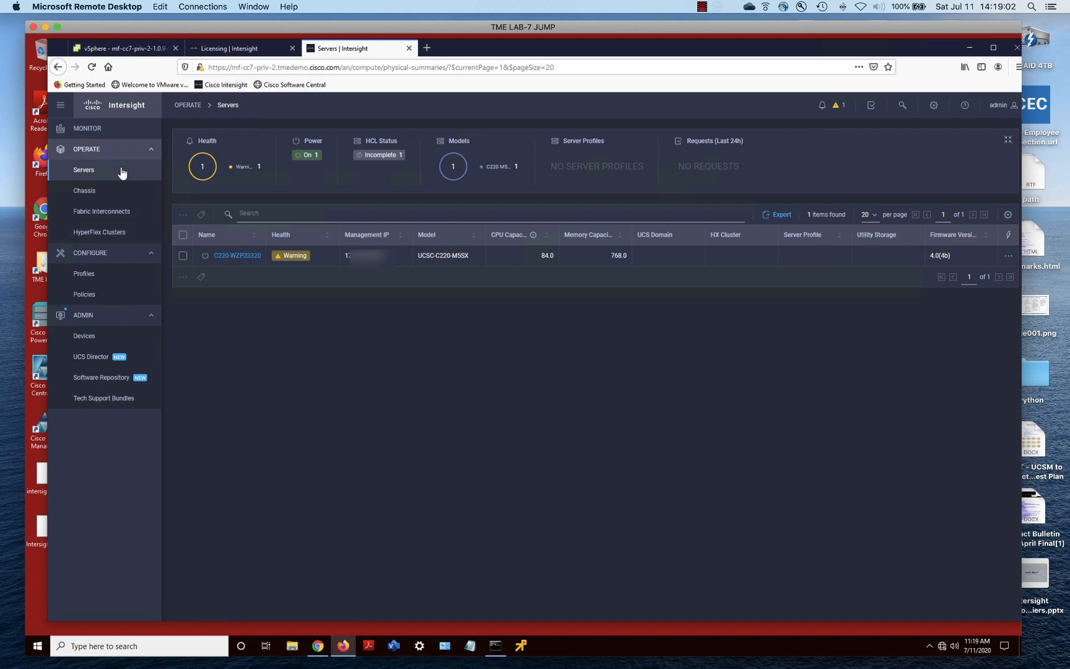
left_click(231, 255)
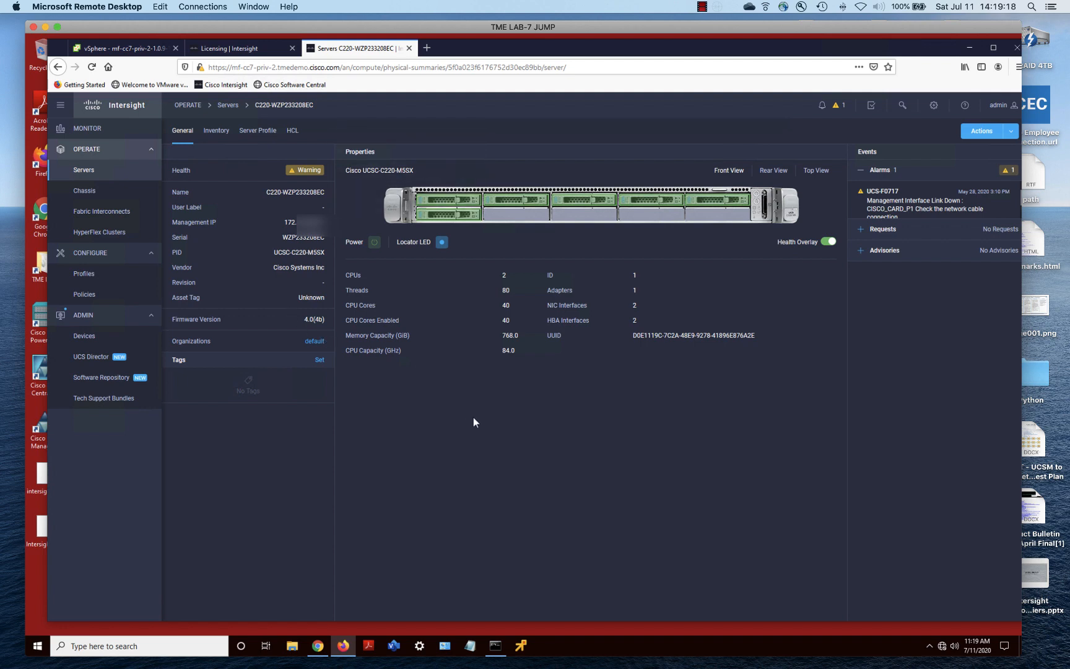
left_click(211, 132)
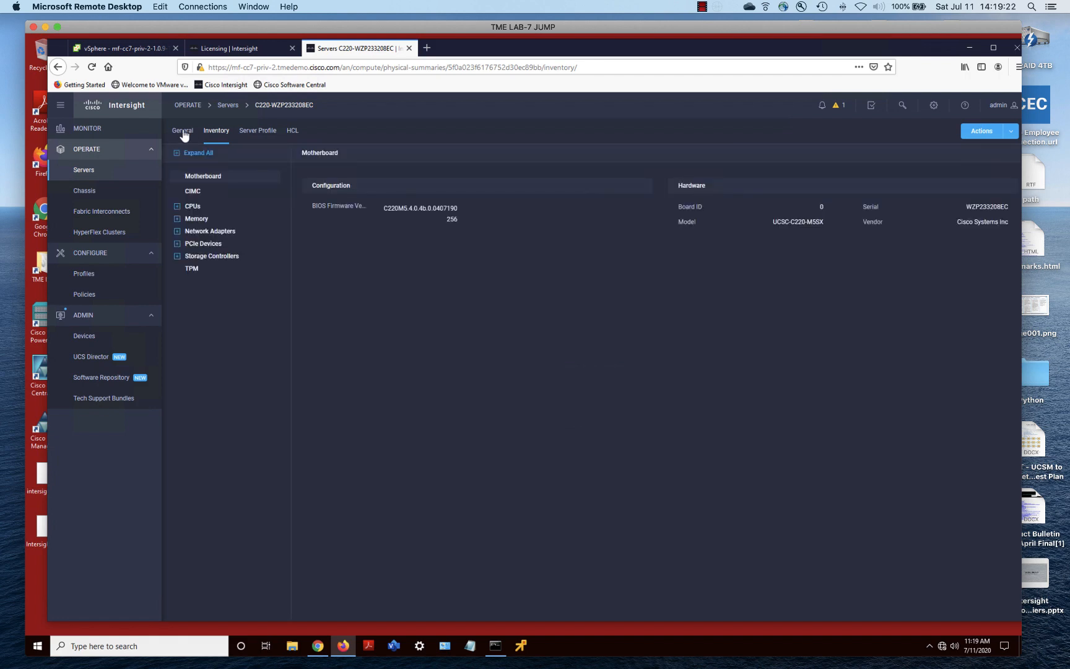
left_click(183, 134)
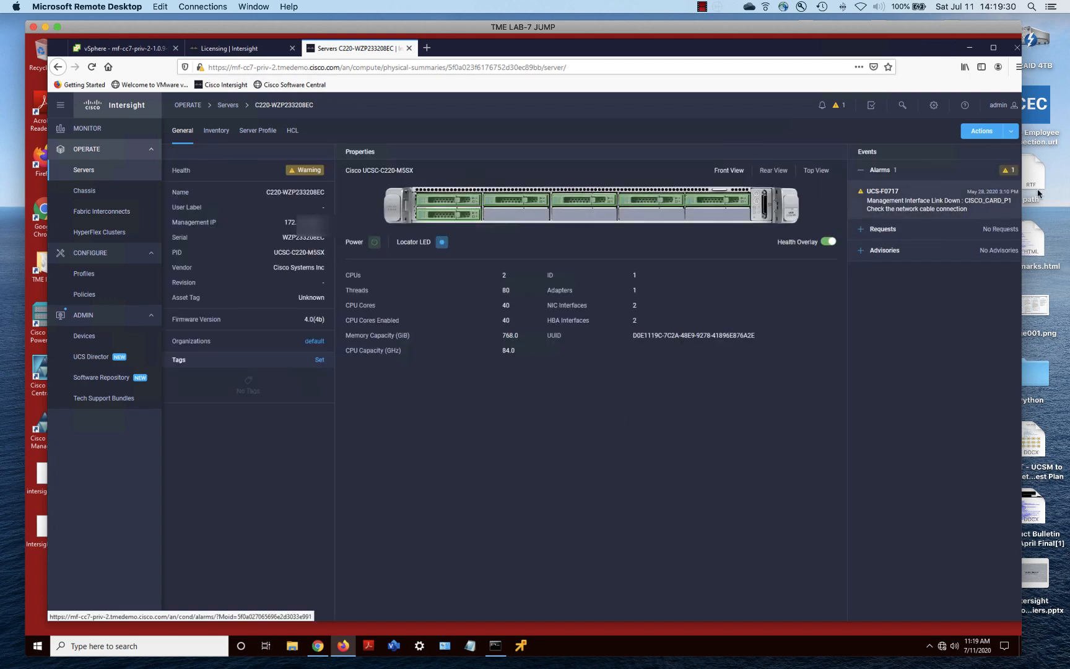
left_click(1011, 131)
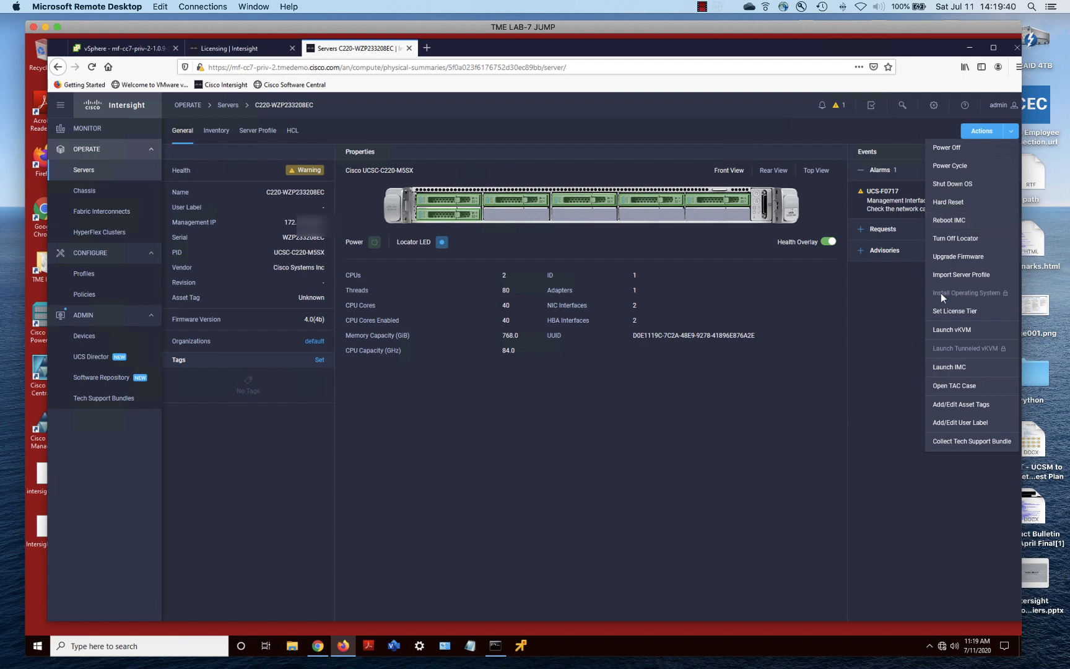
left_click(745, 445)
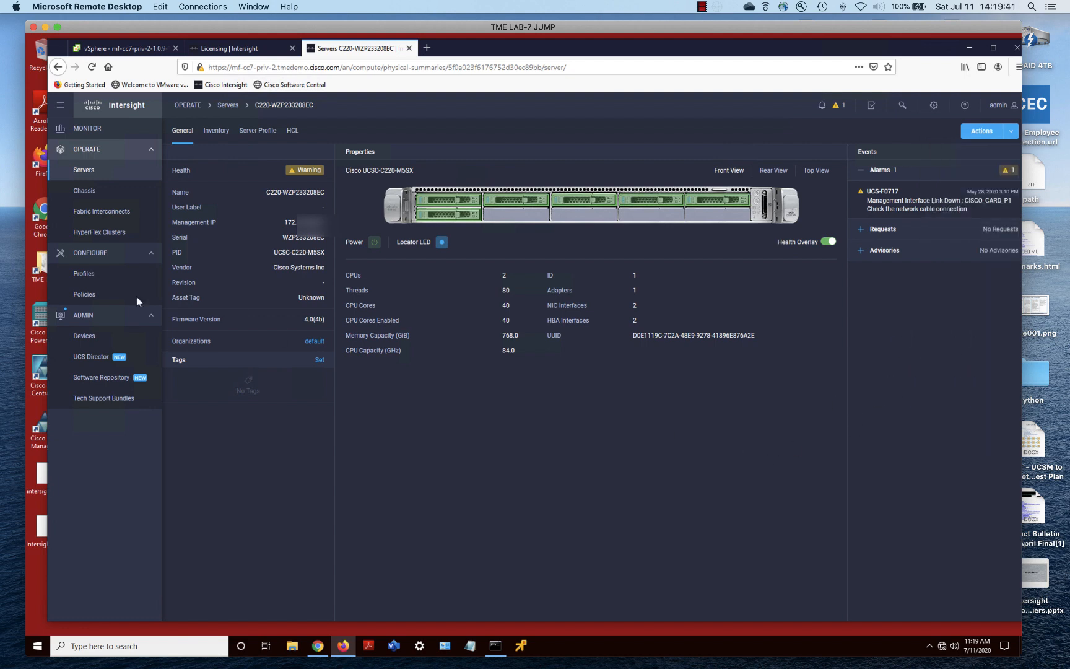
left_click(81, 179)
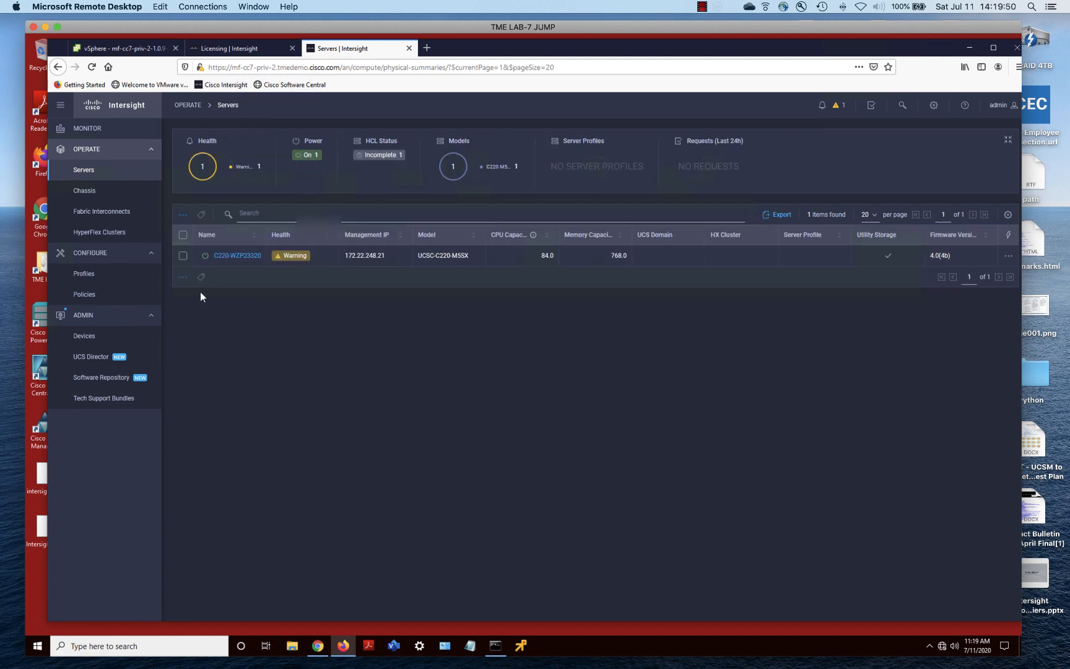
Set the C220 server's license tier to Advantage and open its details page
left_click(183, 256)
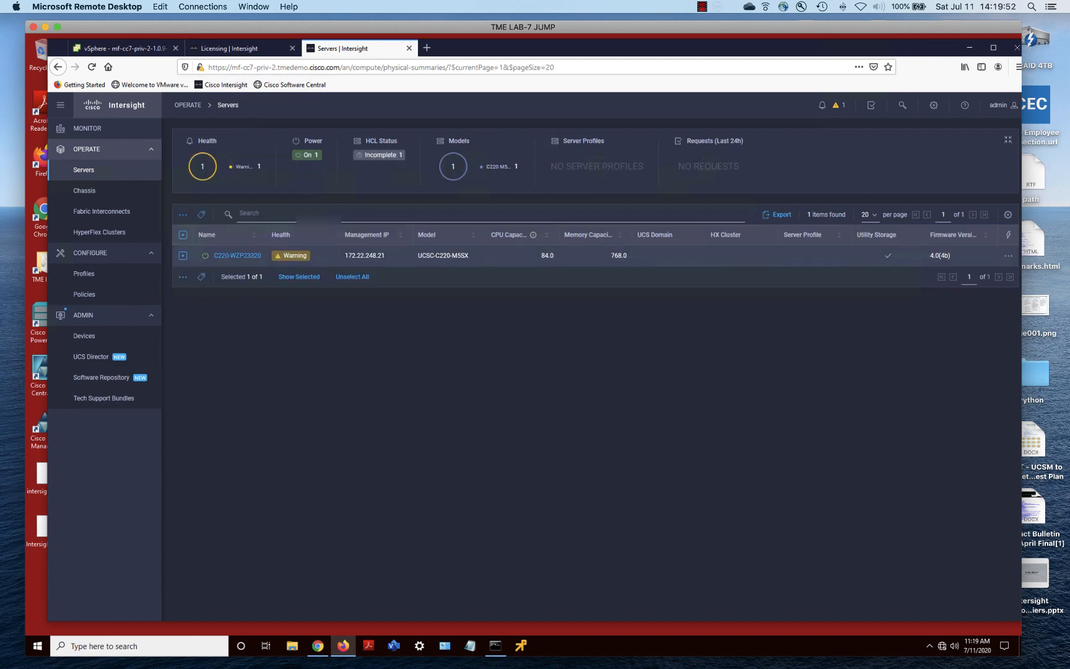
left_click(1007, 256)
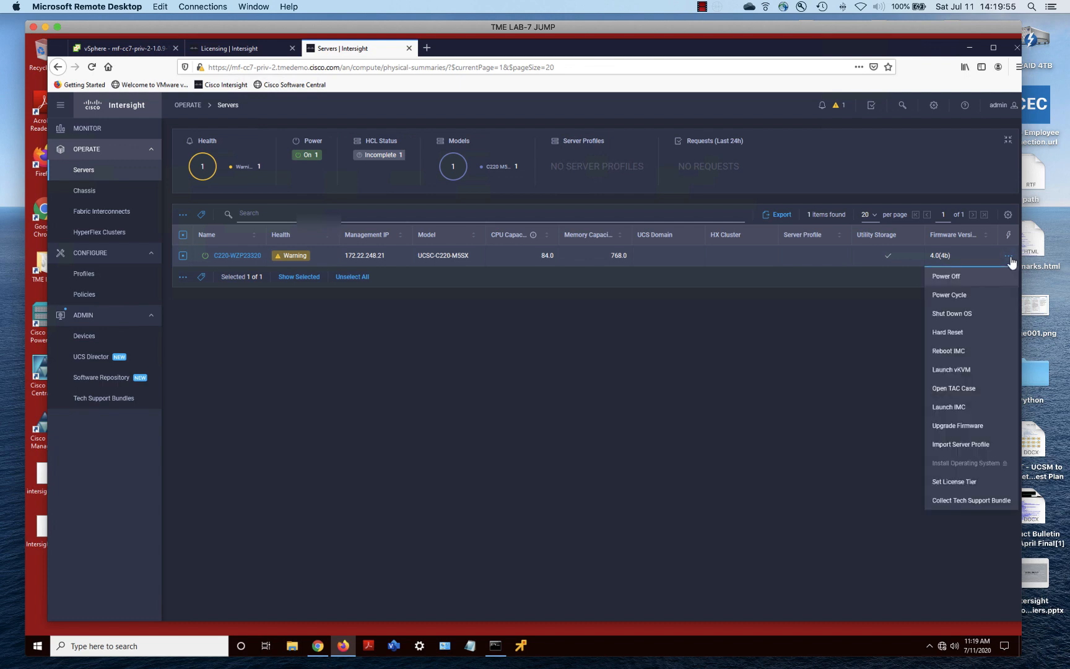
left_click(970, 481)
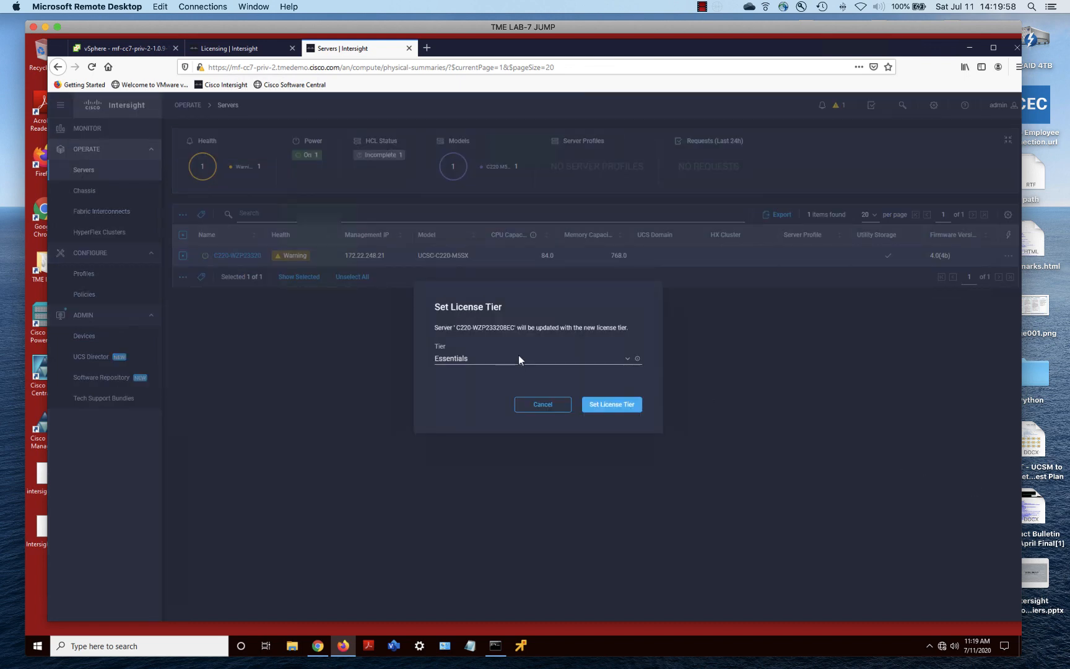
left_click(520, 361)
left_click(465, 395)
left_click(611, 404)
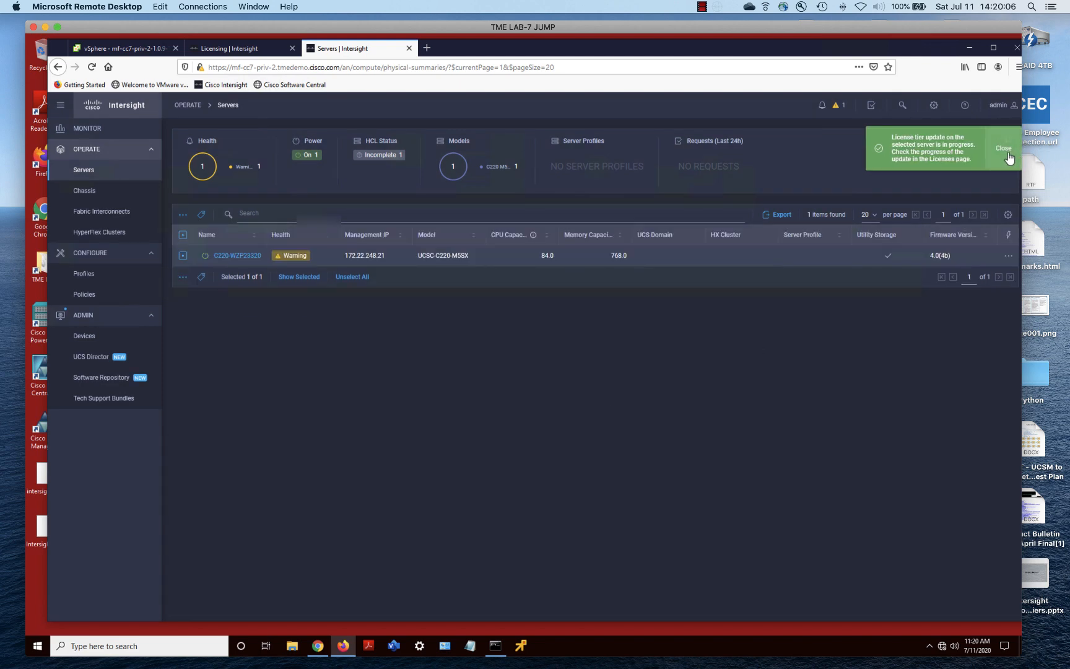
left_click(240, 256)
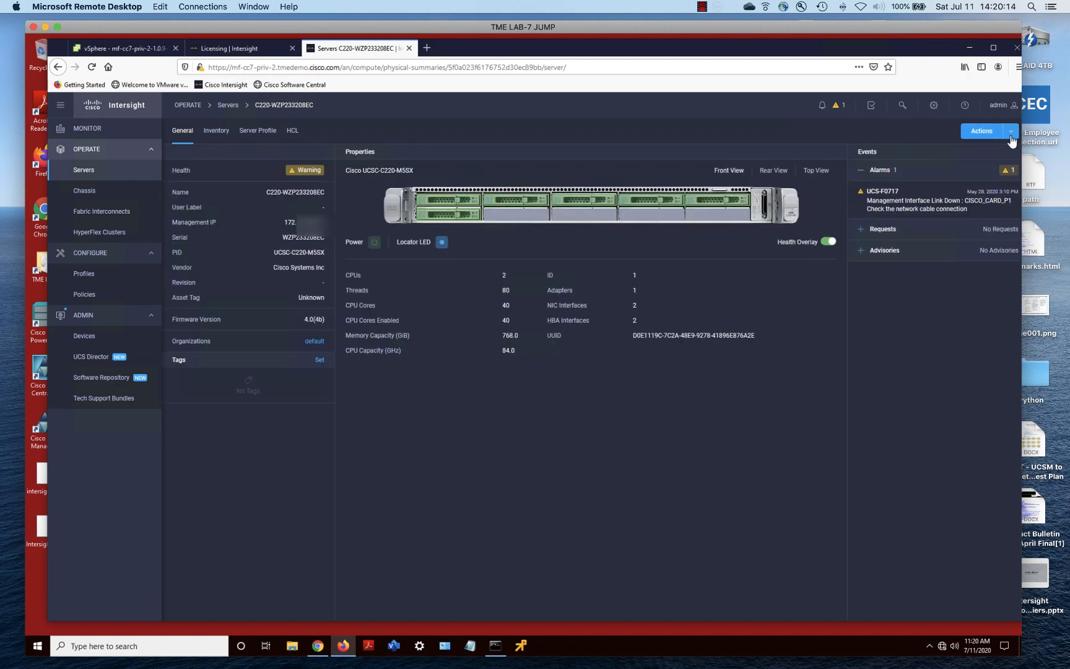
left_click(1009, 137)
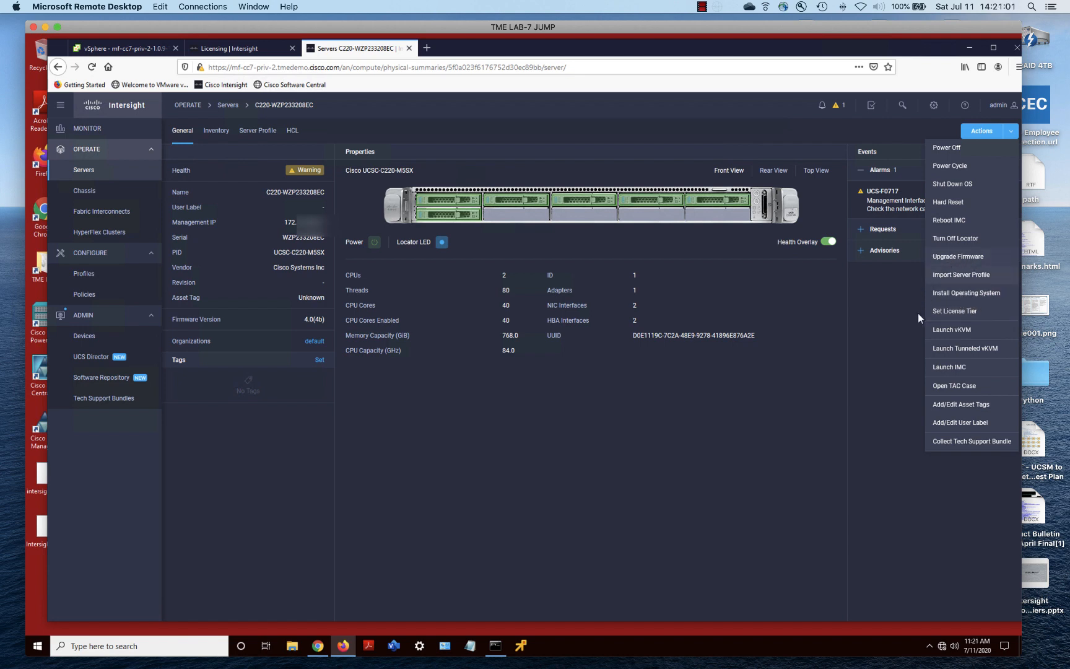
left_click(801, 427)
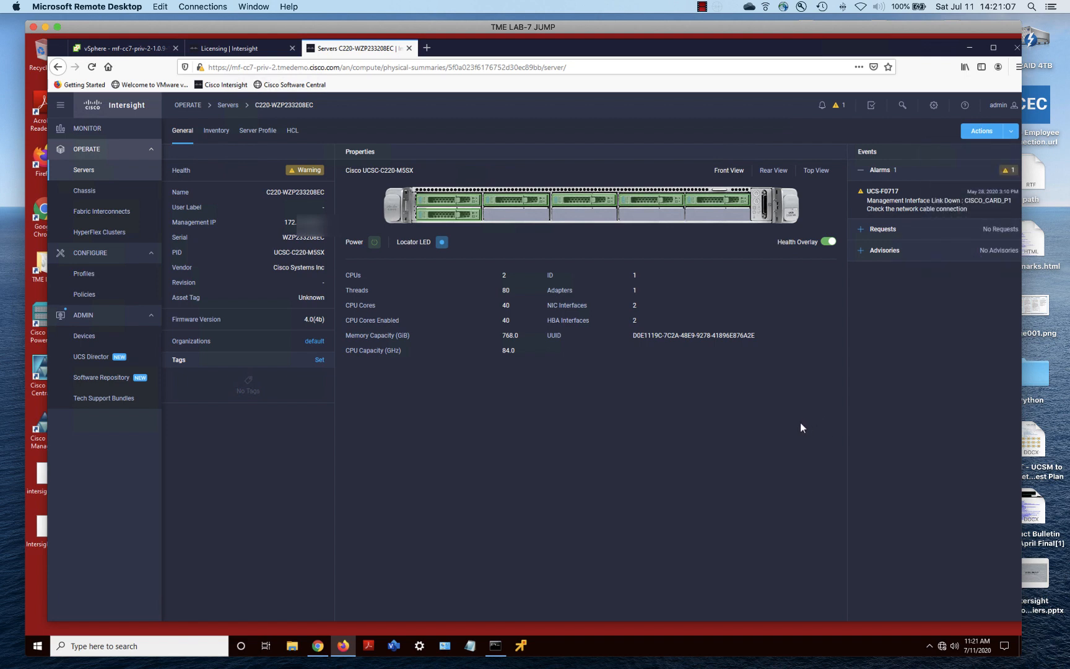